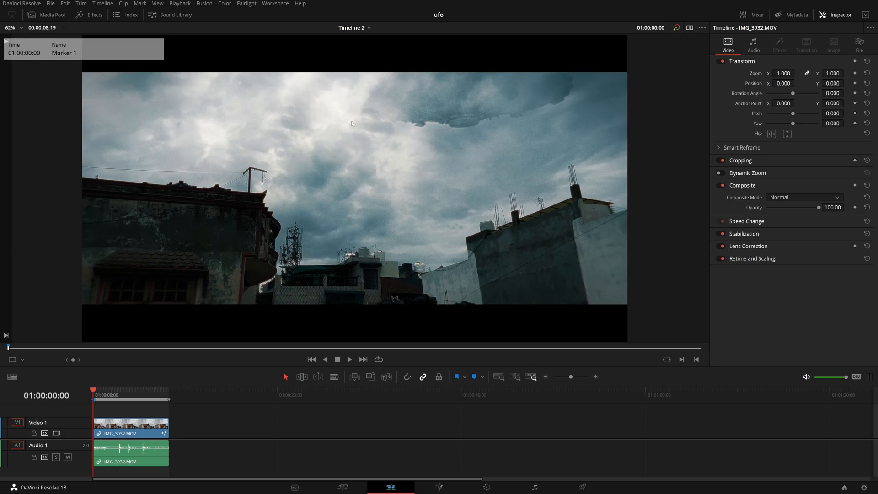
Play through the IMG_3932.MOV shot on the timeline to review the finished UFO effect, returning to its first frame
mouse_move(101, 395)
mouse_down()
mouse_move(141, 396)
mouse_move(80, 401)
mouse_up()
drag(103, 393, 124, 394)
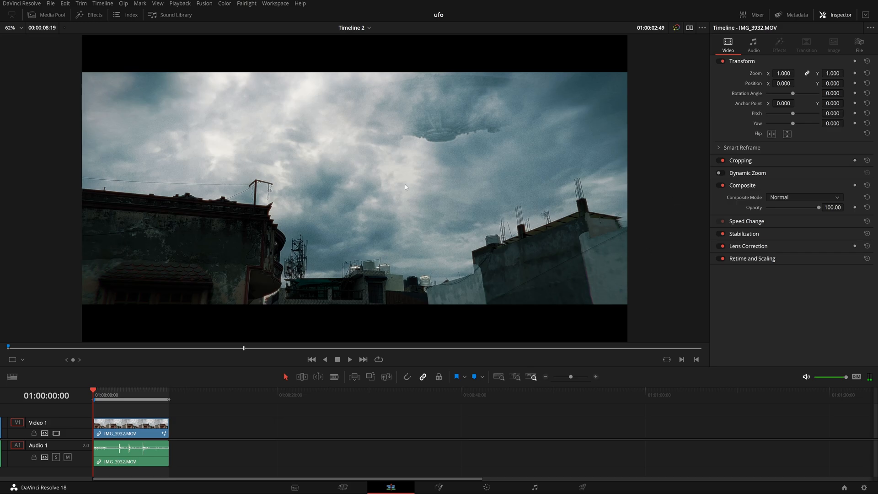
key(Home)
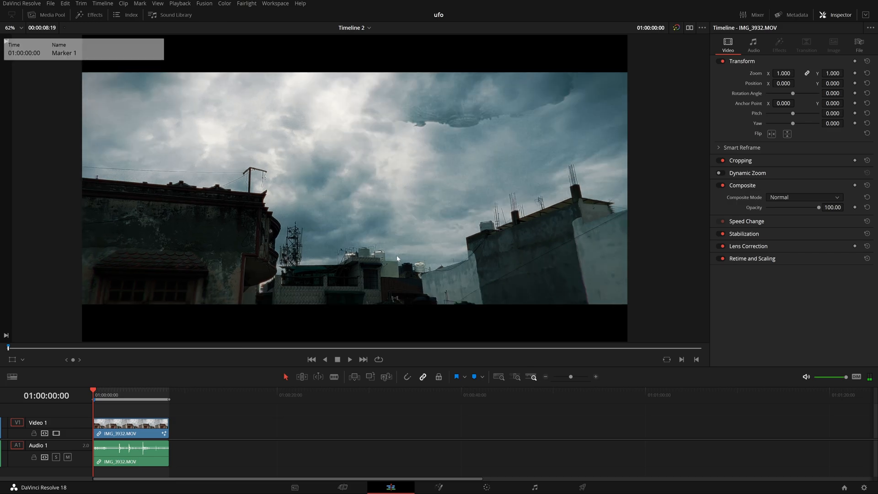
Open the clip's composition on the Fusion page and look along its chain of Merge nodes
click(439, 487)
scroll(545, 232, right, 3)
scroll(544, 232, up, 2)
right_click(544, 224)
key(Escape)
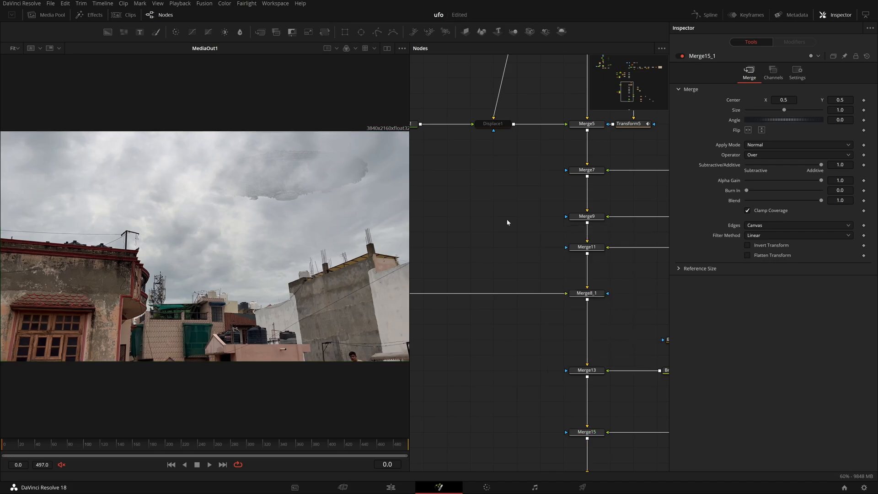
scroll(507, 223, down, 1)
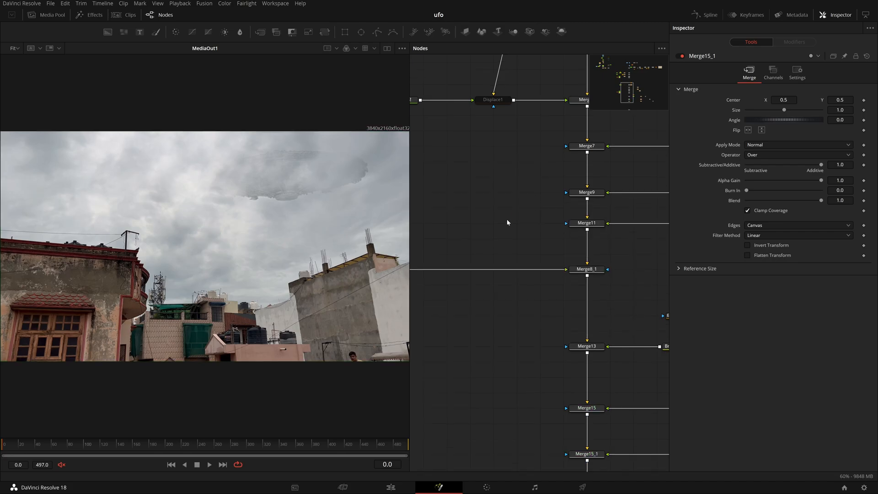
right_click(487, 176)
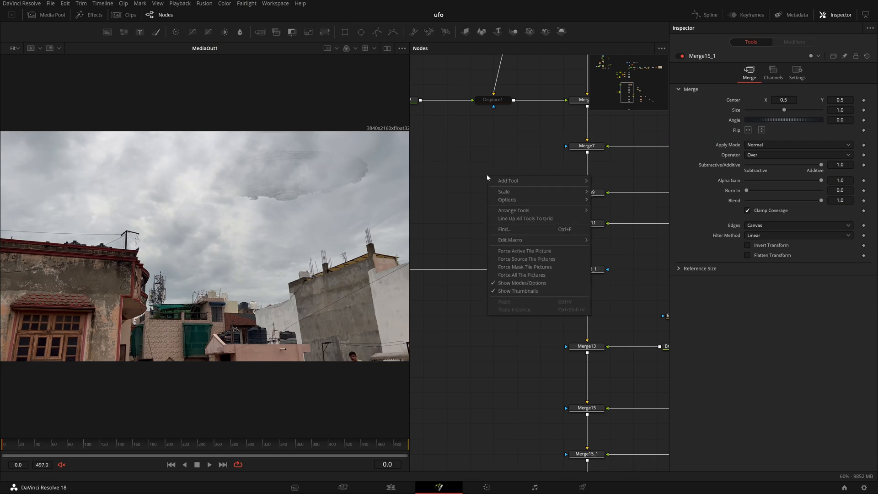
click(487, 178)
Examine the complete node graph from an overview by selecting all of its nodes and clearing the selection
scroll(487, 177, down, 5)
drag(472, 213, 497, 230)
drag(453, 146, 450, 223)
click(517, 234)
drag(649, 146, 474, 393)
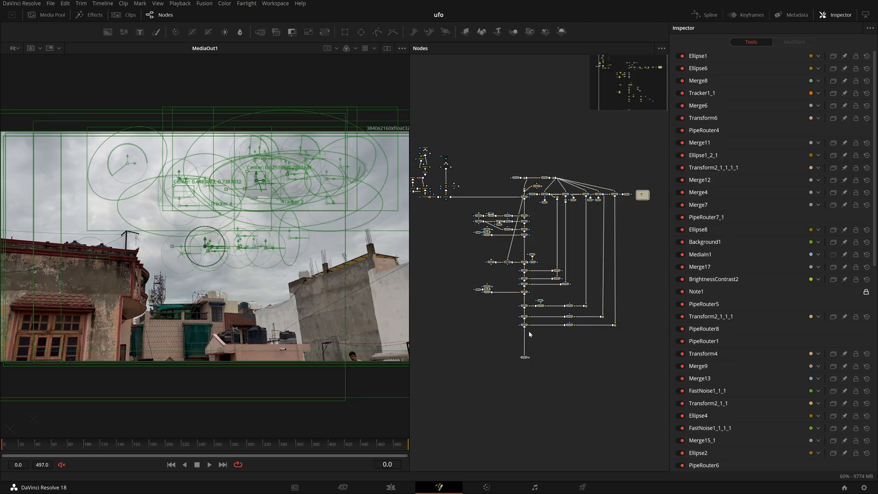
drag(641, 183, 610, 185)
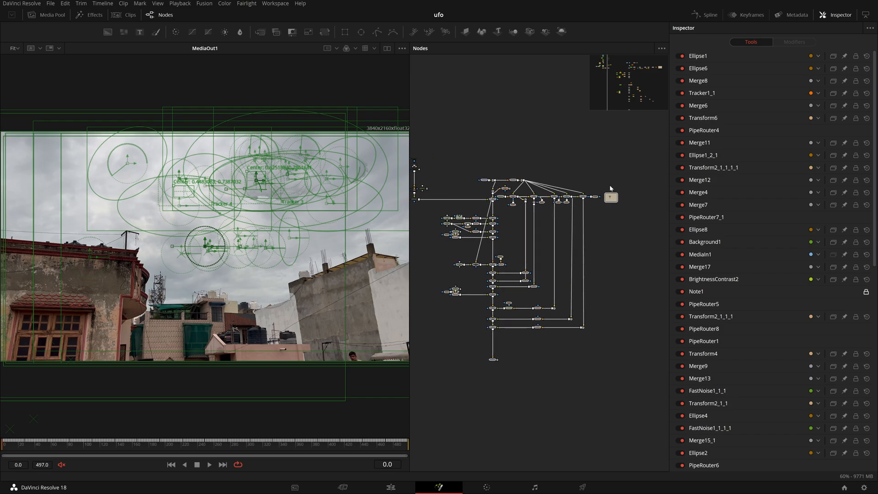
click(627, 147)
drag(563, 153, 598, 168)
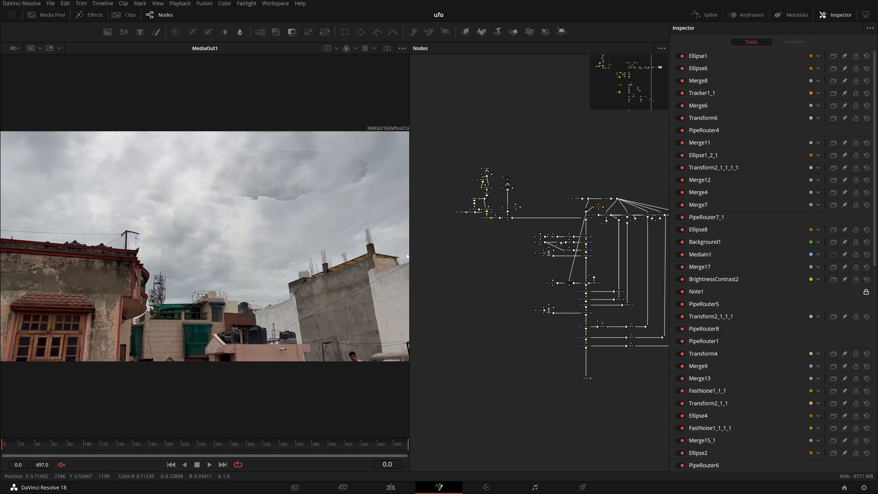
Look over the clip's grading nodes on the Color page and return to the Fusion composition
click(488, 487)
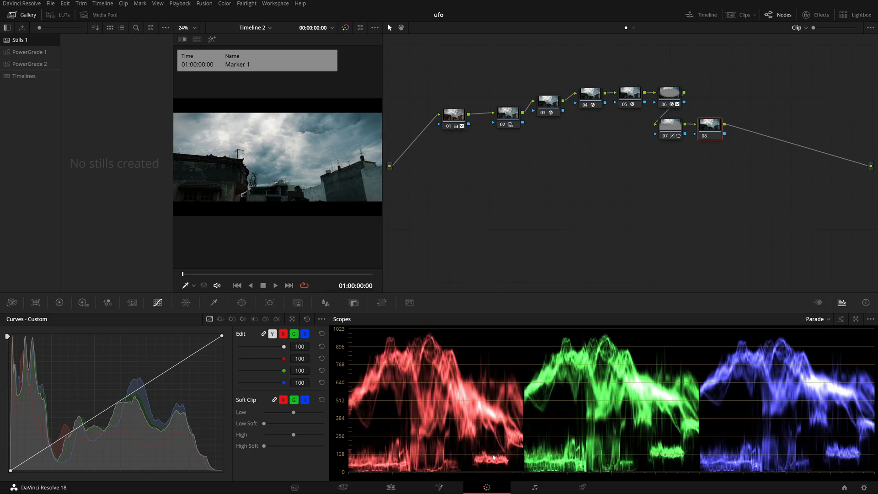
drag(443, 90, 670, 206)
click(676, 233)
click(444, 484)
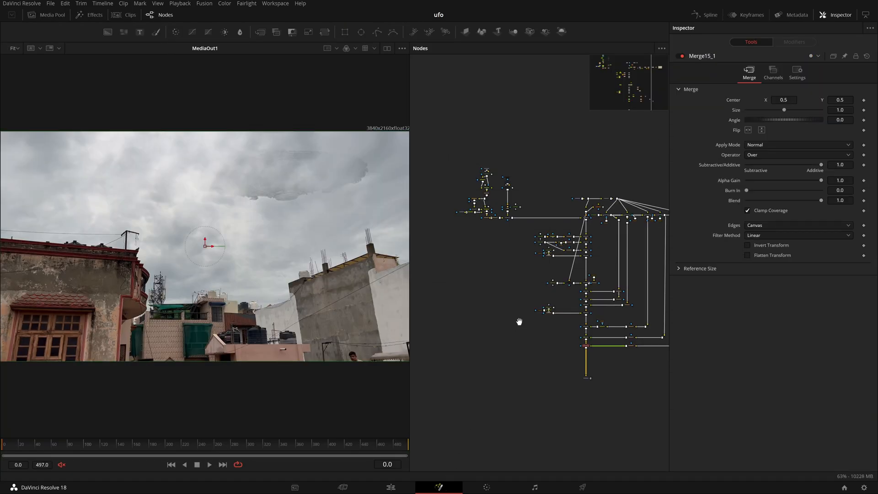
Find the MediaIn1 node in the node graph and show its footage in the viewer
drag(486, 257, 475, 312)
scroll(475, 312, up, 5)
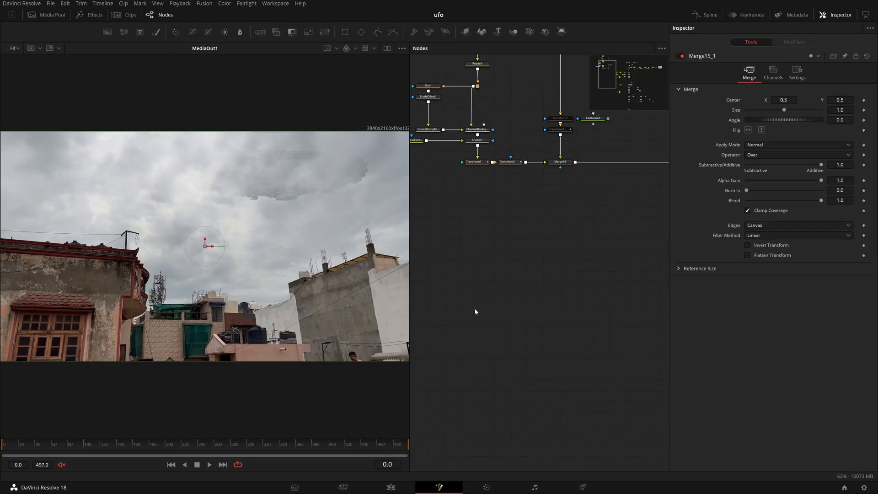
scroll(474, 311, up, 5)
drag(475, 312, 390, 298)
drag(608, 237, 317, 280)
drag(613, 279, 215, 257)
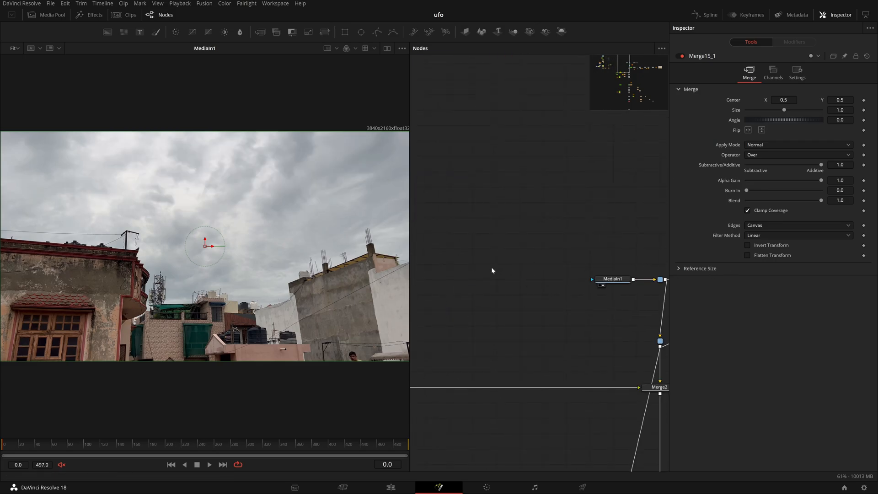
drag(619, 334, 547, 353)
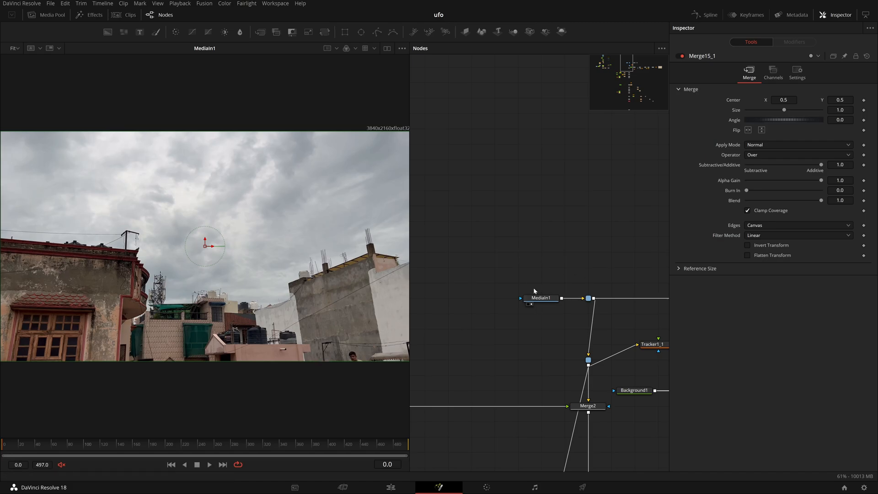
Try moving the MediaIn1 node around in the node graph and undo the last move
mouse_move(541, 297)
mouse_down()
mouse_move(584, 264)
mouse_move(516, 264)
mouse_move(512, 305)
mouse_move(538, 305)
mouse_move(518, 305)
mouse_move(561, 274)
mouse_move(491, 289)
mouse_move(538, 304)
mouse_up()
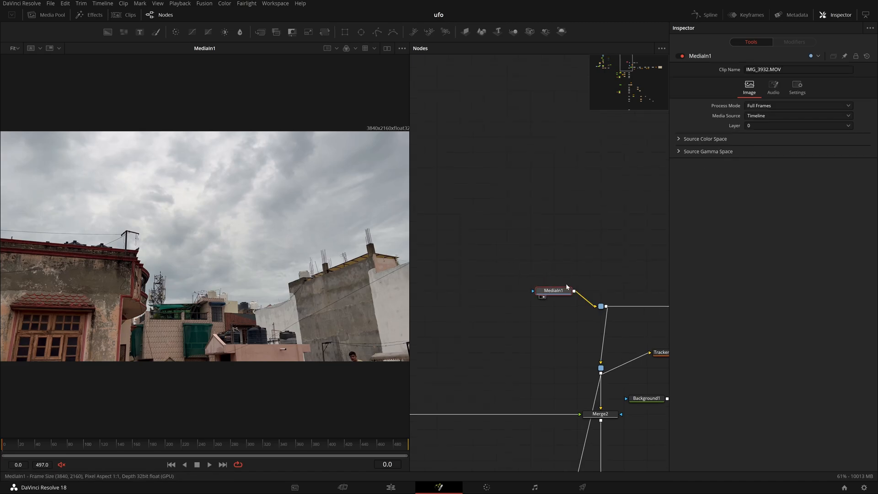
drag(566, 285, 535, 306)
drag(541, 341, 506, 354)
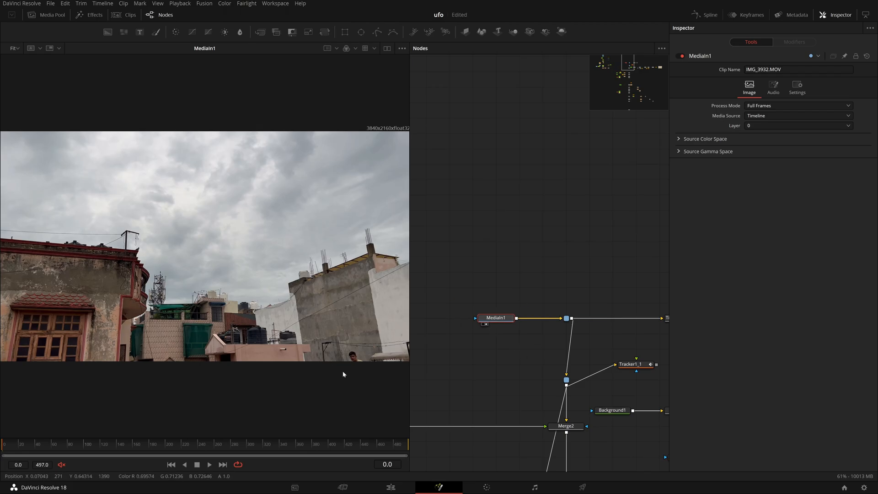
drag(503, 317, 550, 286)
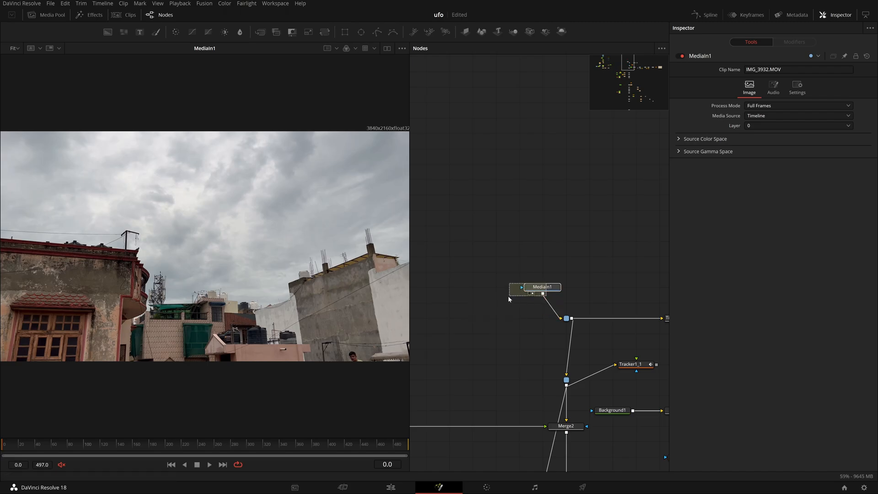
key(ctrl+z)
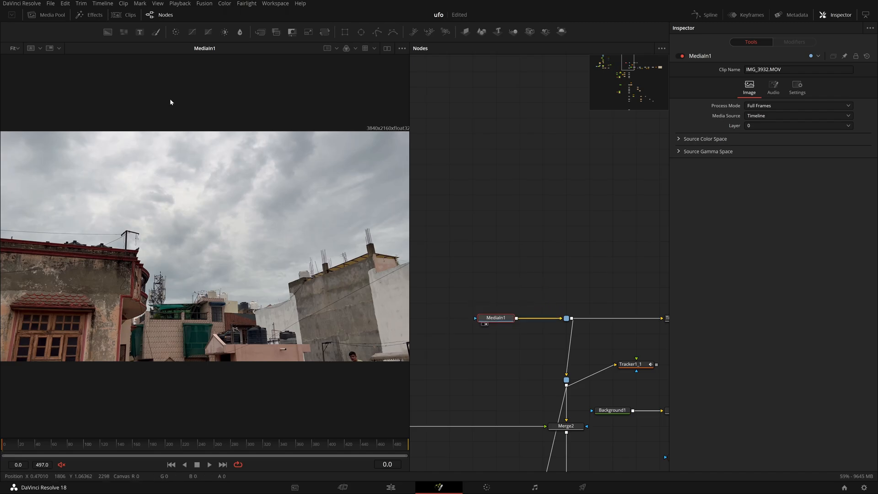
Check the source clips in the media pool, close it and clear the node selection
click(46, 14)
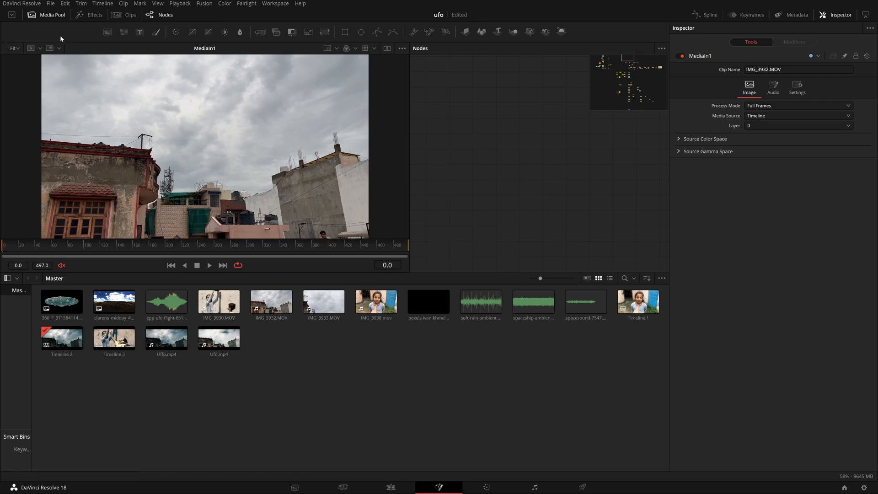
click(47, 15)
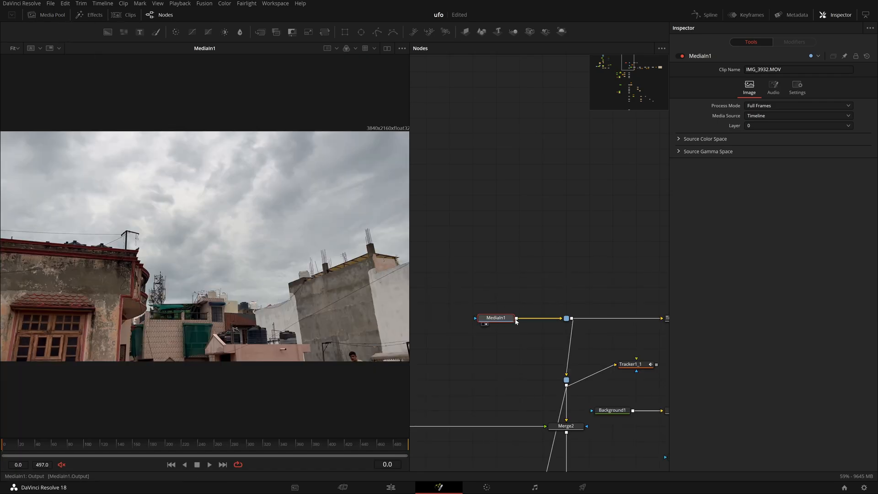
click(518, 170)
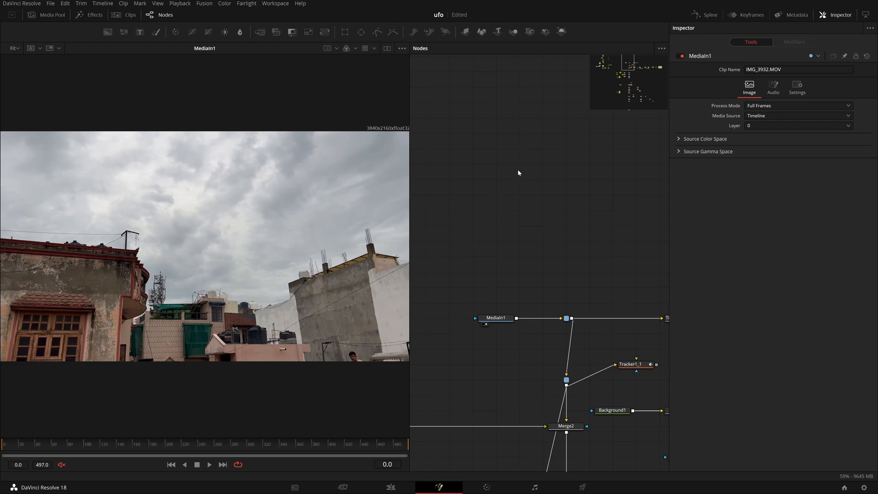
Examine the PipeRouter nodes that branch the MediaIn1 output towards TimeStretcher, Tracker1_1 and Merge2
drag(572, 307, 487, 306)
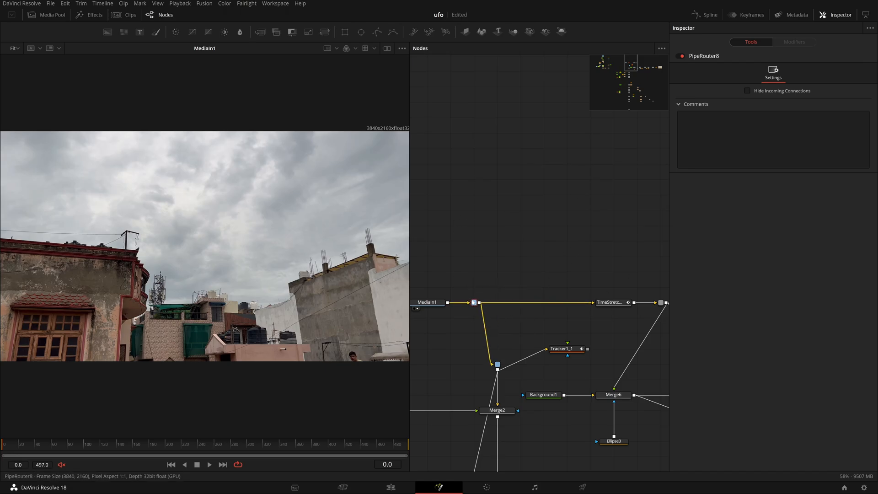
mouse_move(494, 303)
mouse_down()
mouse_move(472, 303)
mouse_move(489, 303)
mouse_up()
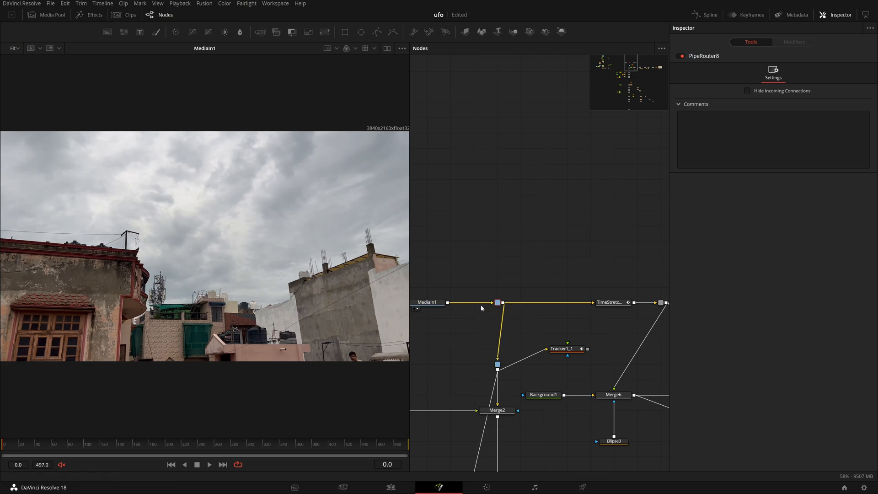
mouse_move(432, 308)
mouse_down()
mouse_move(501, 275)
mouse_move(433, 307)
mouse_up()
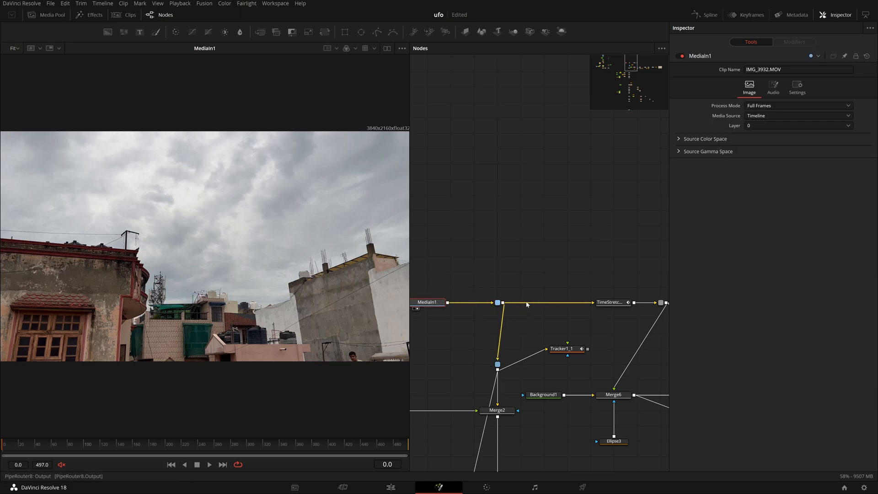
drag(459, 270, 556, 391)
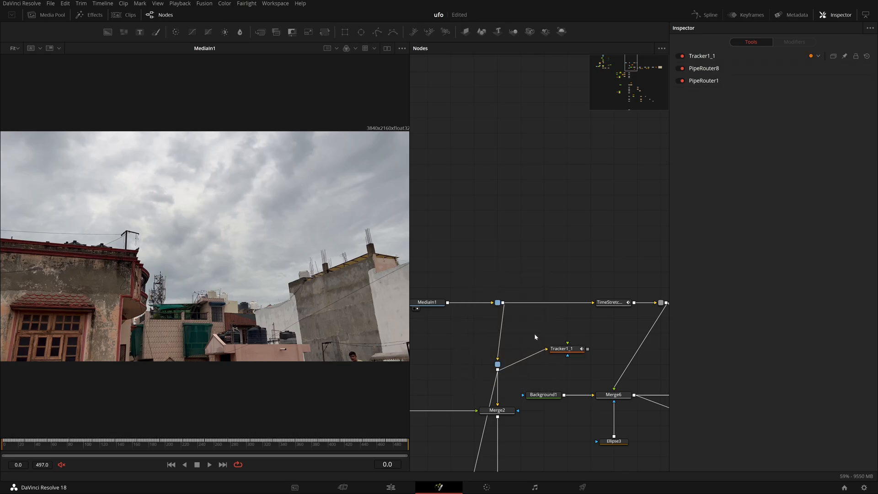
drag(461, 277, 561, 426)
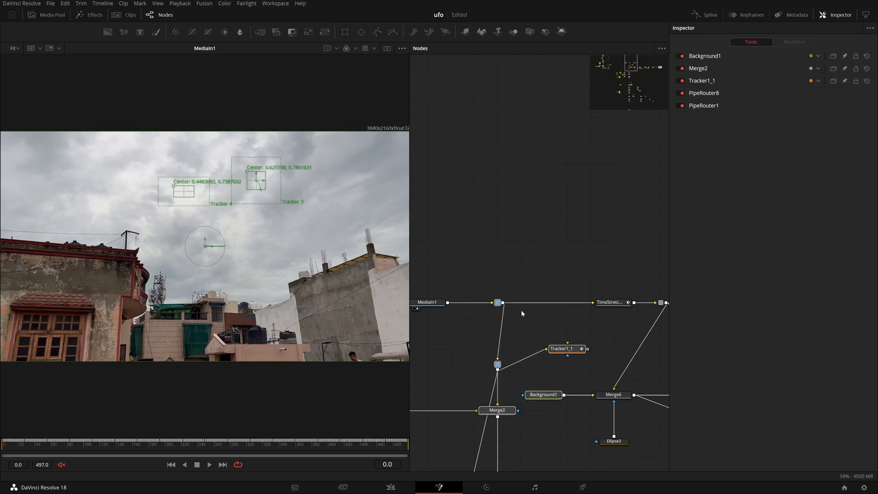
Bring up the Note1 sticky note at the far end of the node graph and examine its list
click(566, 325)
drag(566, 325, 336, 325)
drag(510, 320, 319, 285)
drag(549, 323, 355, 314)
drag(558, 367, 558, 320)
click(558, 317)
click(542, 235)
Search the tool list for "not" and add a Sticky Note above Note1
key(shift+space)
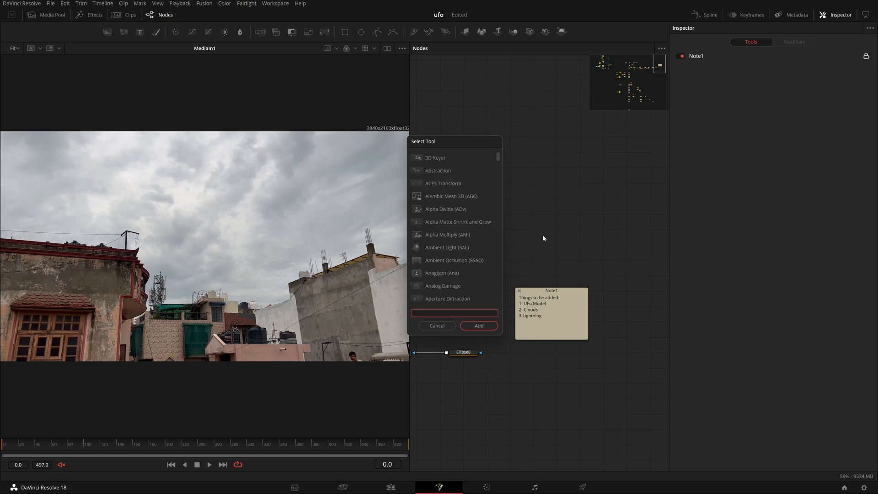
text(st)
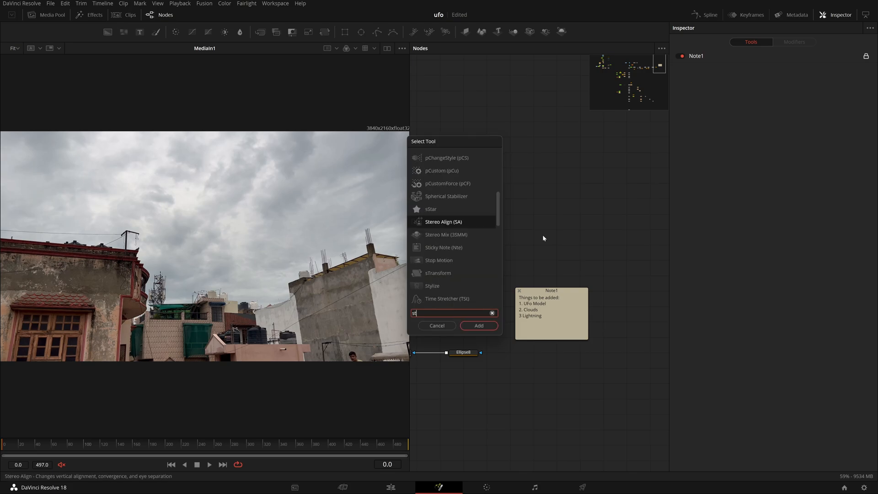
key(BackSpace)
key(BackSpace)
text(not)
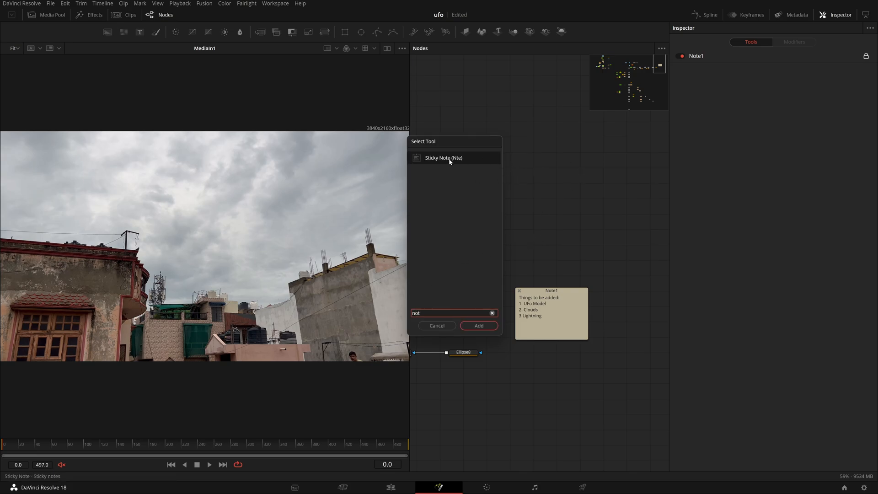
click(478, 325)
double_click(553, 240)
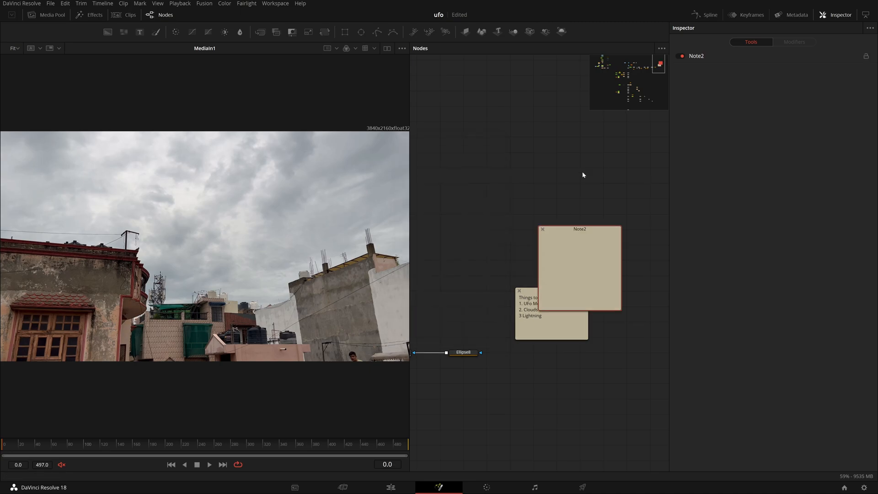
Enter placeholder text in the new sticky note, collapse it and delete it
click(579, 256)
text(kjhljkhjk)
click(542, 229)
click(553, 237)
key(Delete)
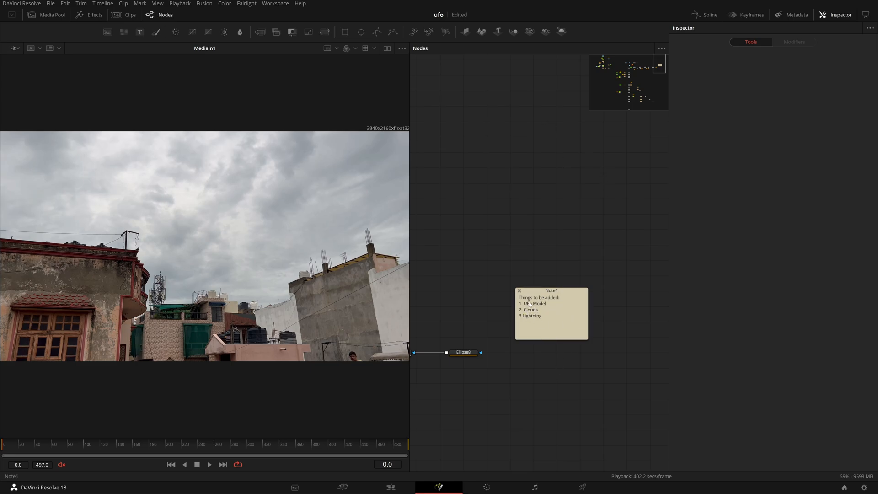
Go to the end of the node chain and show the MediaOut1 result in the viewer
drag(527, 359, 671, 207)
drag(482, 356, 629, 154)
drag(496, 397, 680, 94)
drag(572, 366, 187, 309)
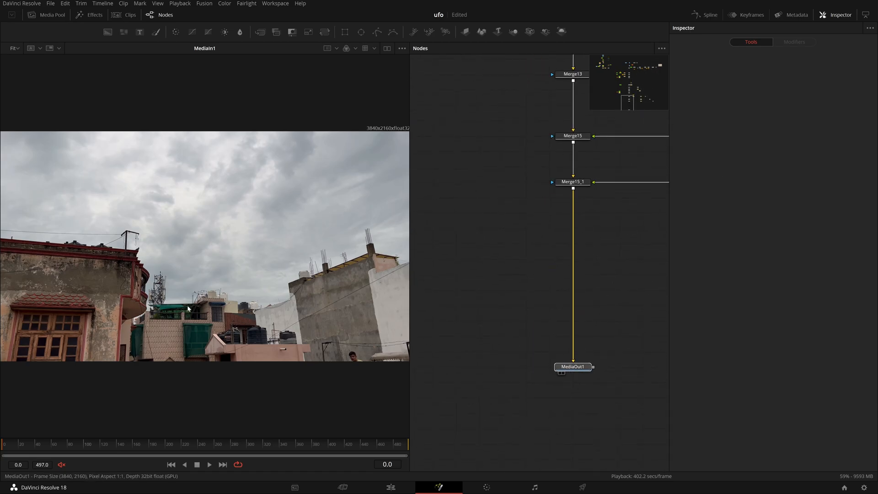
Return to the sticky note listing the elements to add, compare it with the output and save the project
drag(629, 292, 470, 441)
drag(624, 92, 577, 229)
drag(587, 157, 531, 434)
drag(654, 265, 541, 433)
mouse_move(602, 203)
mouse_down()
mouse_move(498, 413)
mouse_move(358, 405)
mouse_up()
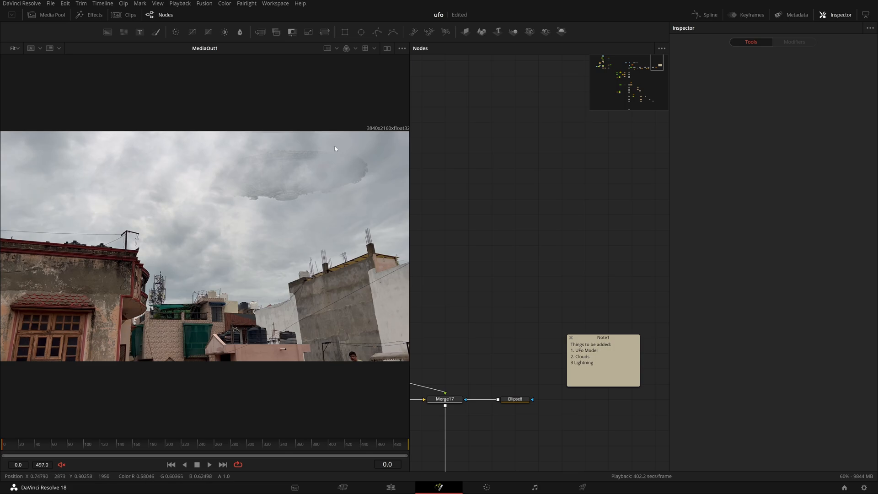
key(ctrl+s)
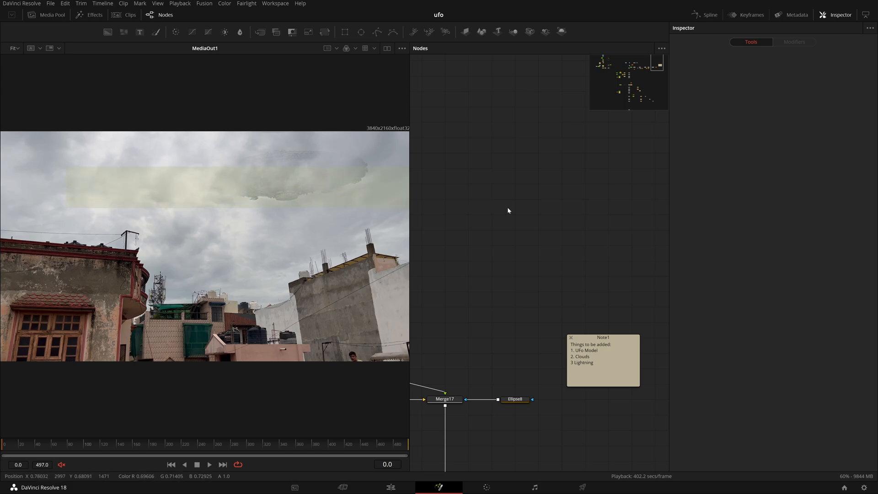
Show the MediaIn1 footage in the viewer, followed by the output of the Tracker1_1 node
drag(595, 344, 794, 337)
drag(488, 294, 777, 284)
drag(615, 281, 436, 266)
drag(544, 289, 535, 282)
click(437, 301)
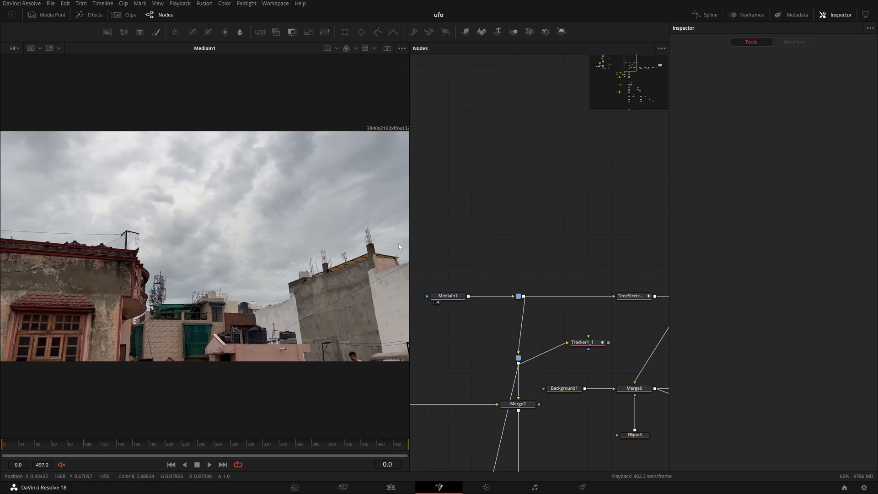
drag(572, 342, 548, 342)
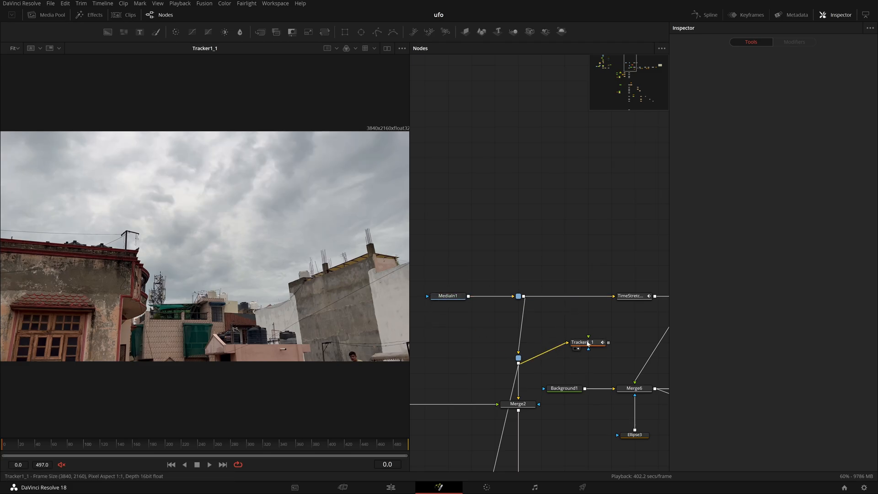
Open the Tracker1_1 node's settings, stop playback, return to frame 0 and select Tracker 3 in the tracker list
click(587, 342)
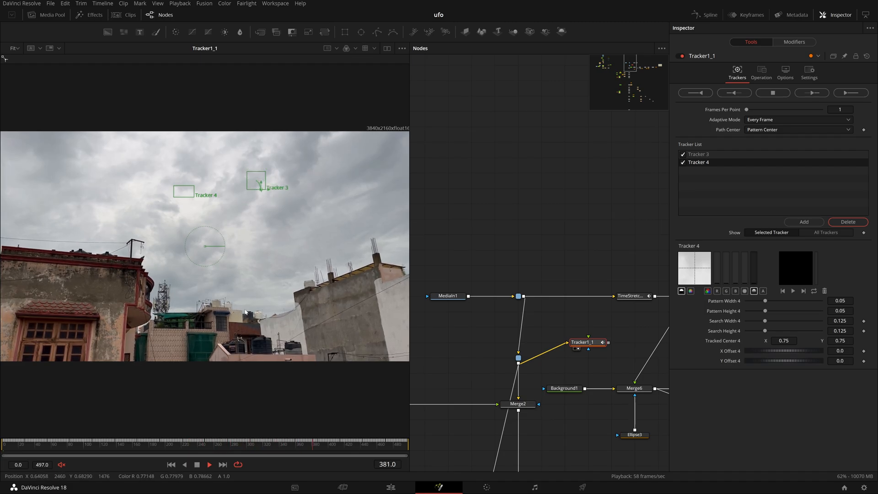
click(197, 465)
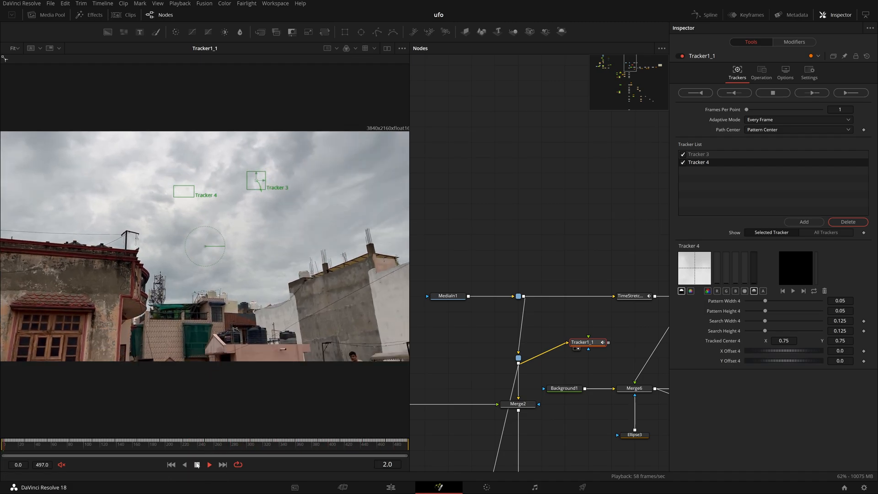
drag(55, 447, 7, 450)
click(719, 155)
click(706, 163)
click(711, 156)
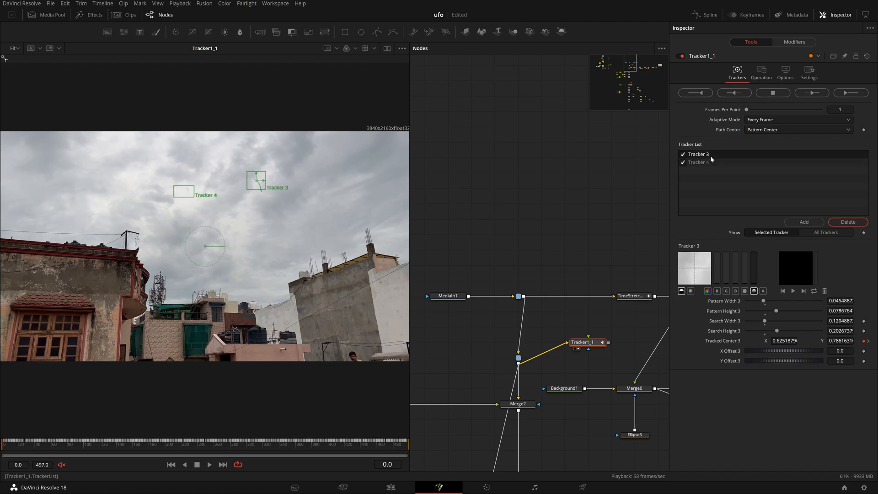
Move the Tracker1_1 node up closer to its source connection and check its path modifier
drag(606, 341, 586, 325)
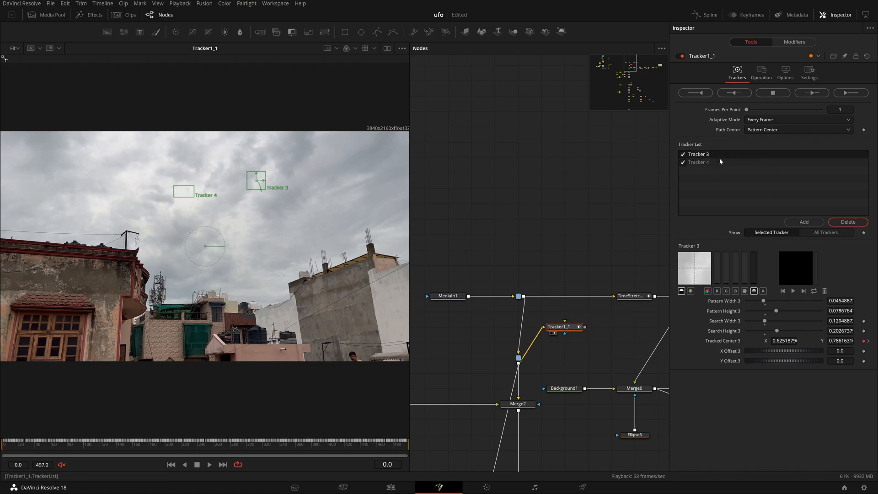
click(793, 42)
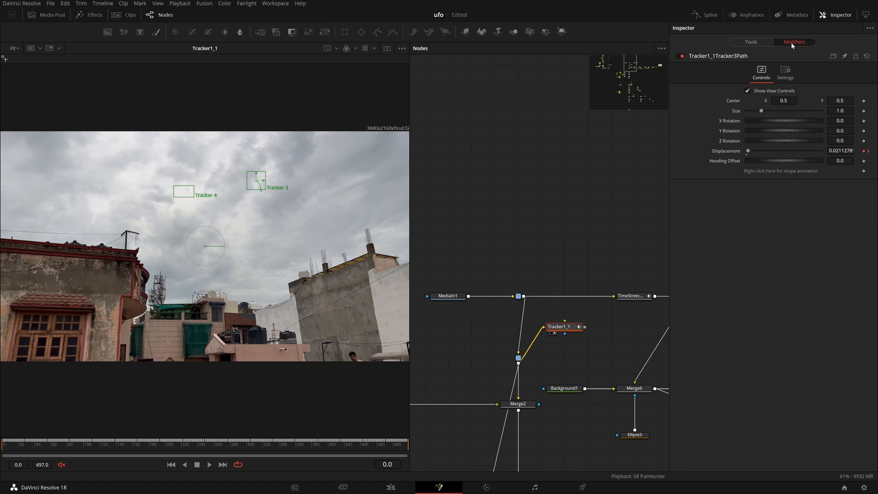
click(751, 41)
Go to the UFO source branch, show MediaIn2 in the viewer and open its media settings
scroll(558, 323, left, 10)
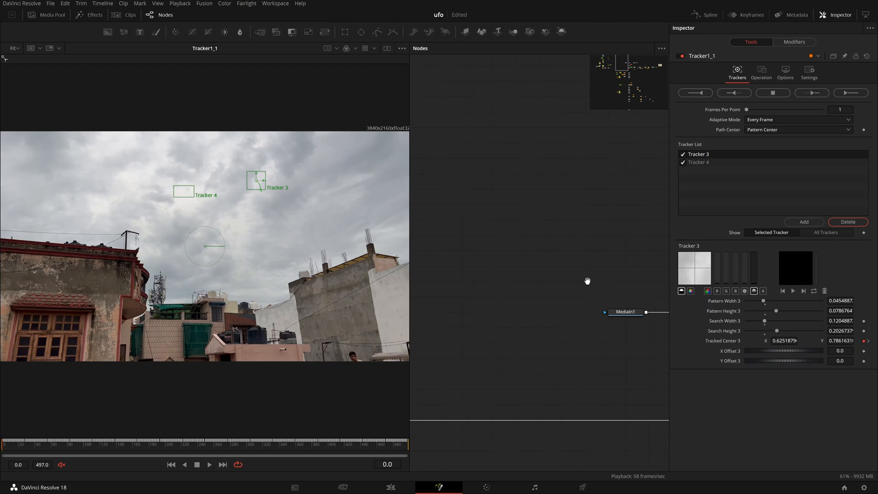
drag(619, 307, 286, 247)
scroll(559, 265, left, 6)
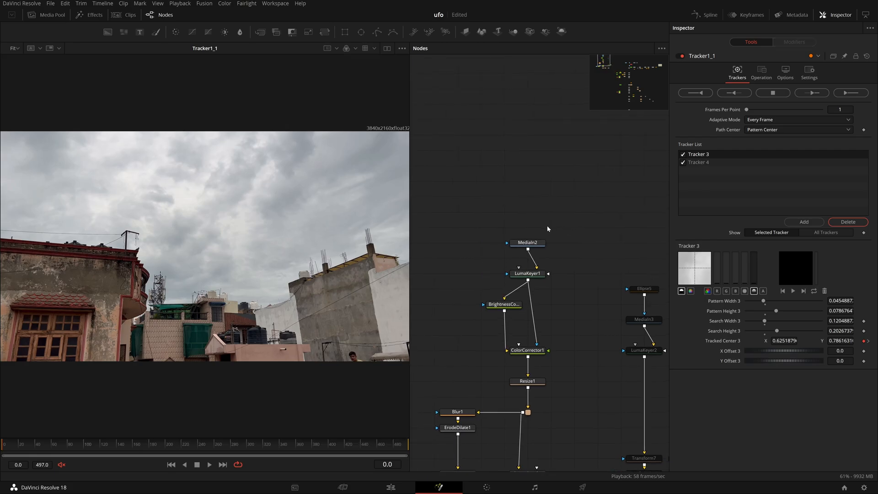
drag(527, 242, 174, 204)
drag(8, 176, 414, 340)
drag(367, 313, 394, 336)
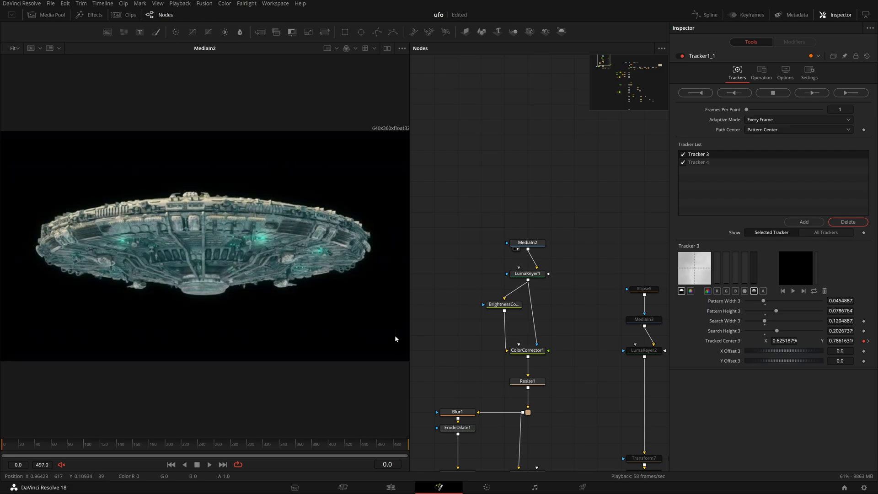
drag(28, 198, 383, 312)
drag(13, 194, 23, 176)
click(534, 243)
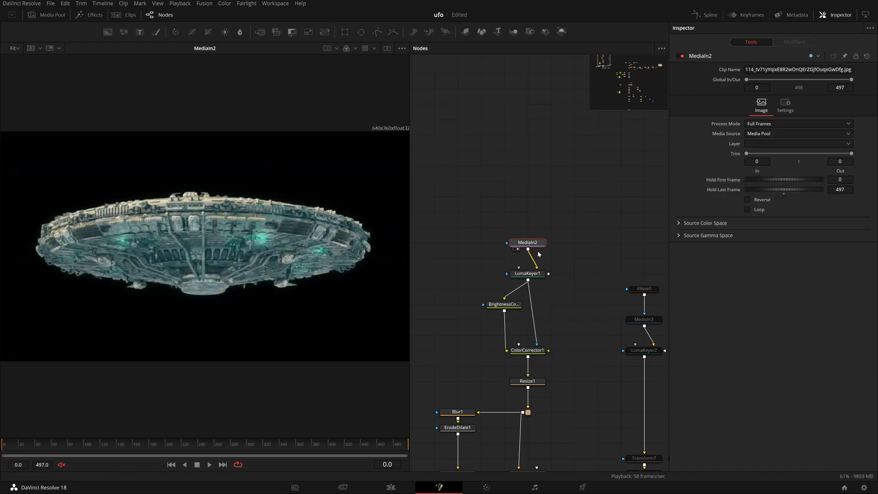
Show the LumaKeyer1 output in the viewer and examine its luminance keying settings
click(531, 275)
key(1)
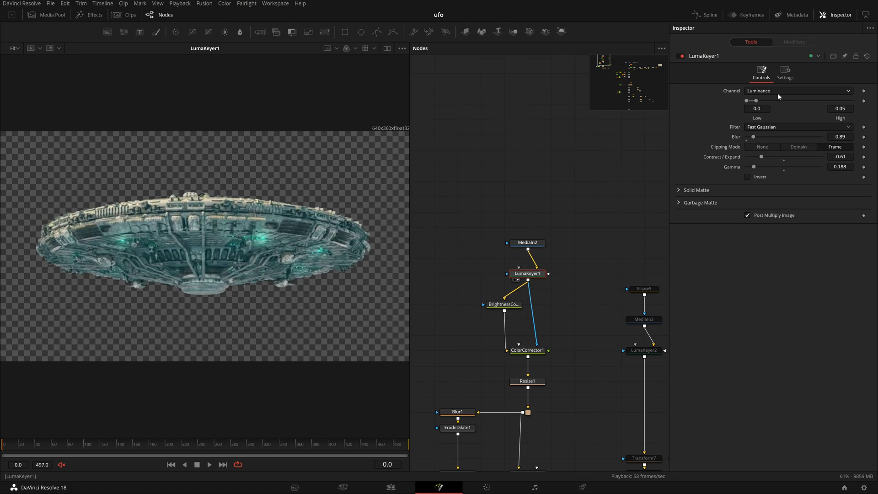
drag(757, 101, 761, 129)
mouse_move(542, 246)
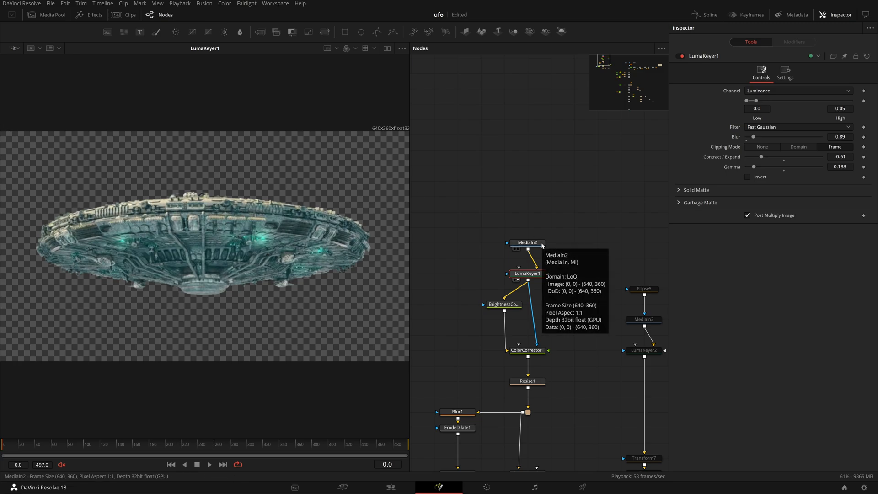
drag(576, 298, 549, 309)
Add a Delta Keyer node beside MediaIn2, sample a teal background color from the UFO image and delete the node
click(552, 258)
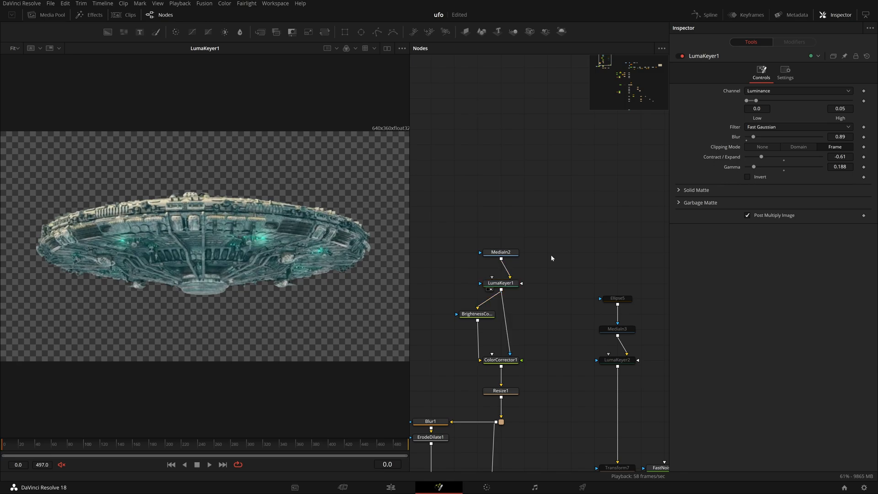
key(shift+space)
text(delt)
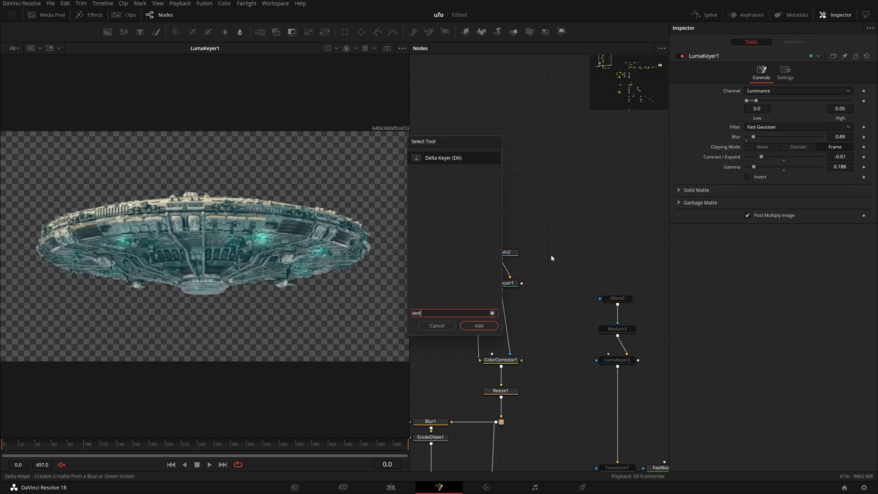
key(Return)
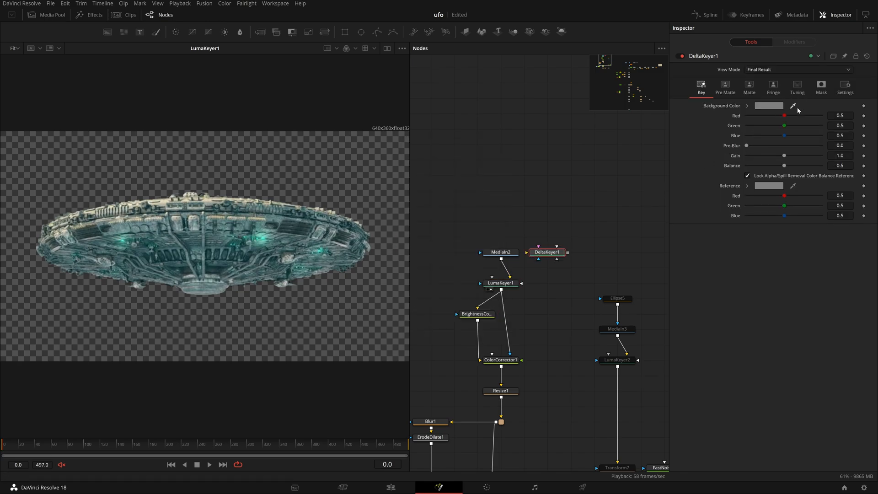
drag(504, 238, 283, 211)
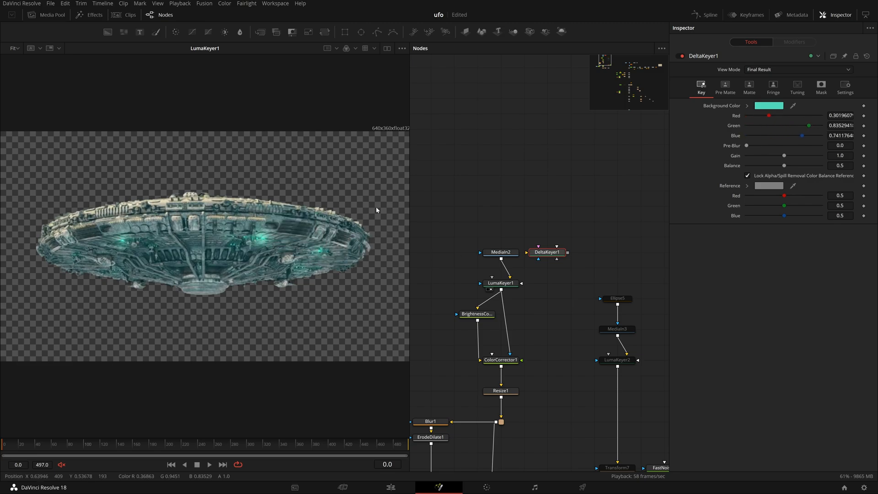
key(Delete)
Show the ColorCorrector1 output in the viewer, open its correction settings and examine the connection from LumaKeyer1
drag(574, 272, 606, 239)
drag(519, 283, 311, 285)
drag(586, 303, 585, 296)
drag(528, 318, 290, 275)
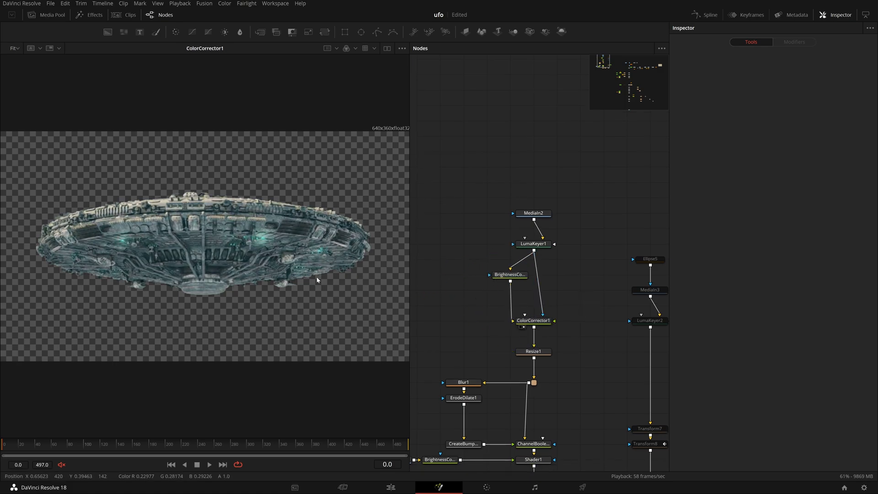
click(535, 324)
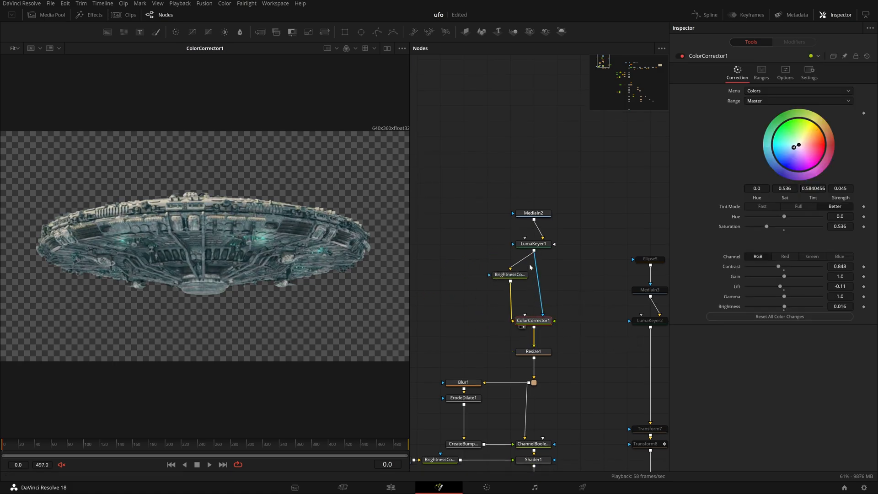
drag(534, 251, 562, 273)
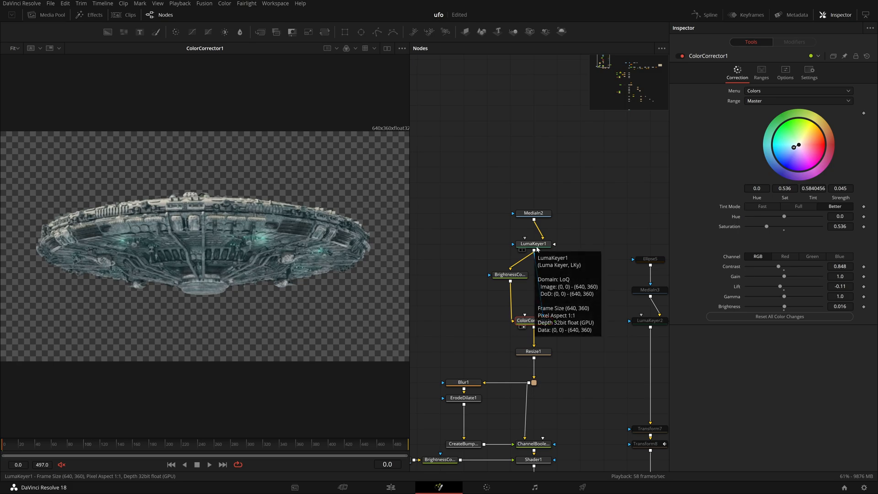
drag(534, 250, 562, 300)
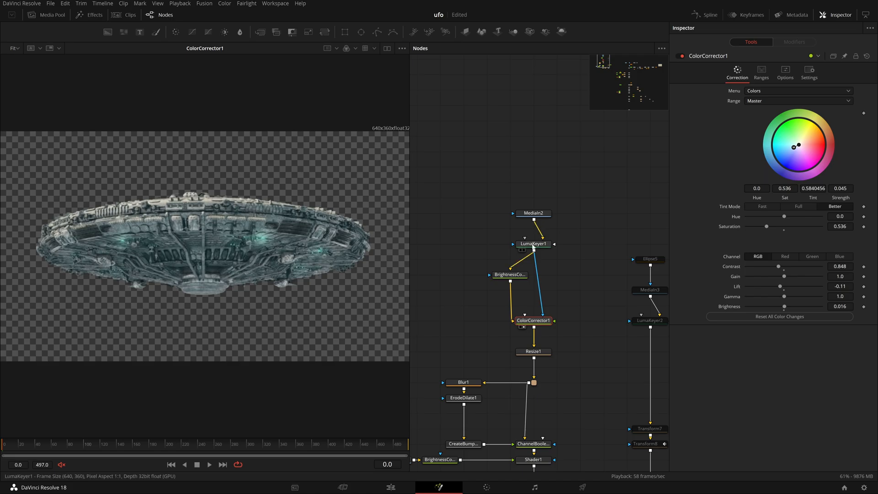
Show the Transform3 output in the viewer and follow the merge chain to MediaOut1
scroll(594, 352, down, 3)
click(570, 352)
drag(586, 299, 220, 274)
drag(495, 360, 443, 180)
drag(586, 345, 428, 130)
drag(518, 337, 569, 72)
drag(585, 325, 586, 141)
drag(605, 371, 621, 444)
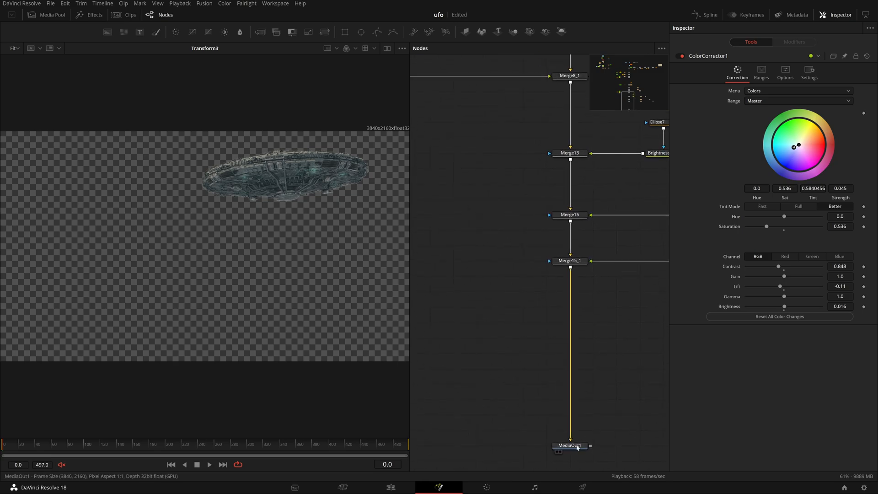
drag(574, 269, 574, 464)
Show the Merge2 composite in the viewer and return to the UFO source branch
drag(594, 169, 611, 340)
drag(590, 215, 357, 215)
drag(473, 197, 580, 250)
drag(475, 216, 759, 324)
drag(545, 274, 658, 306)
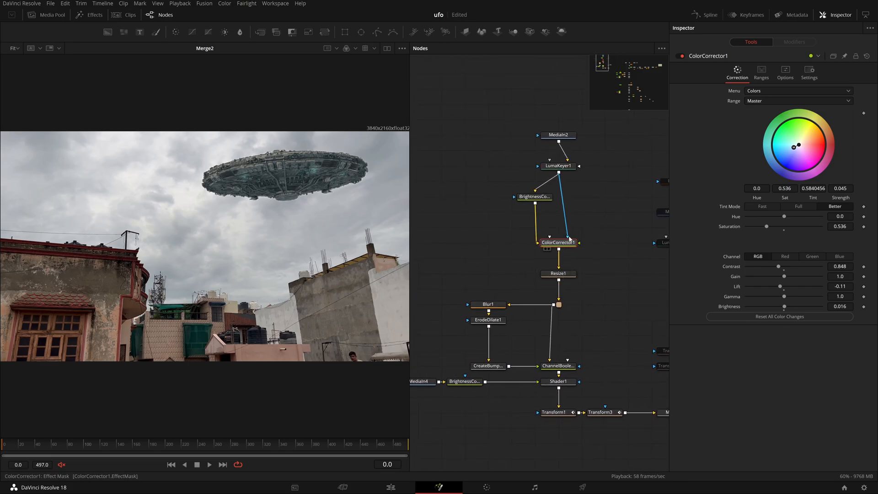
Disconnect LumaKeyer1 from the ColorCorrector1 effect mask, view the LumaKeyer1 output and reconnect the mask
drag(568, 237, 586, 226)
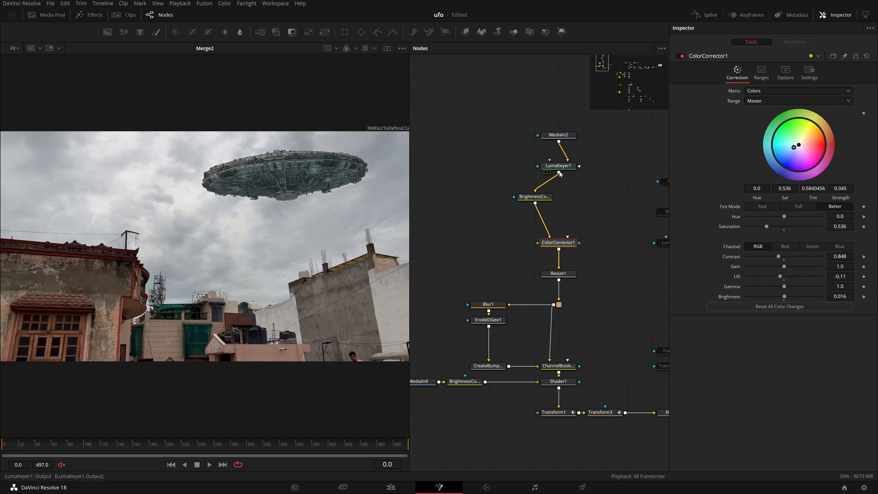
click(547, 172)
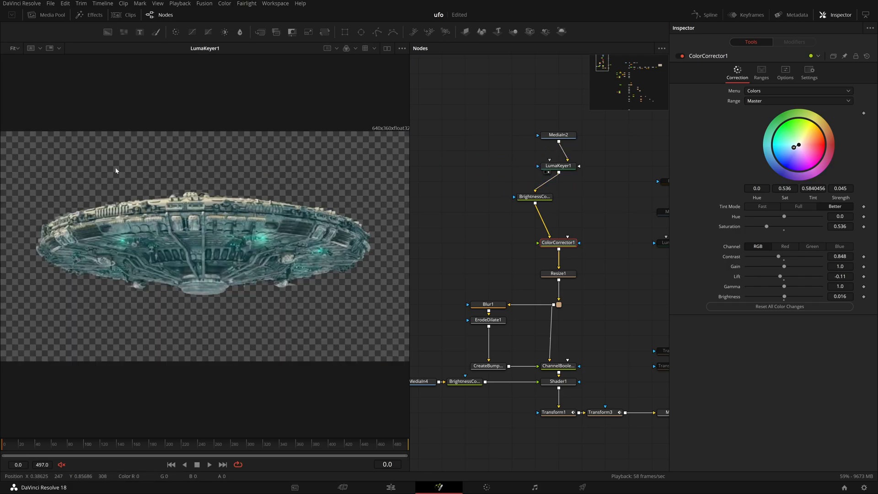
drag(559, 173, 579, 244)
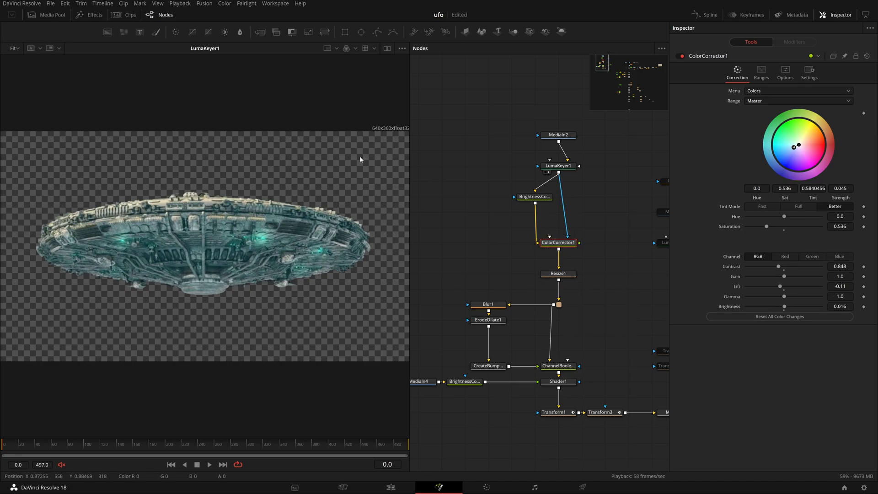
Show MediaIn2 in the viewer, followed by the output and size settings of the Resize1 node
drag(369, 132, 402, 147)
key(1)
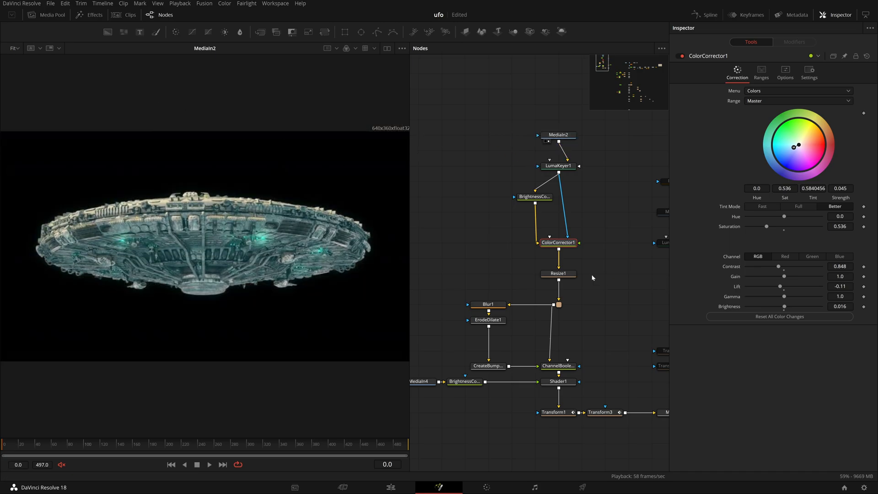
click(574, 275)
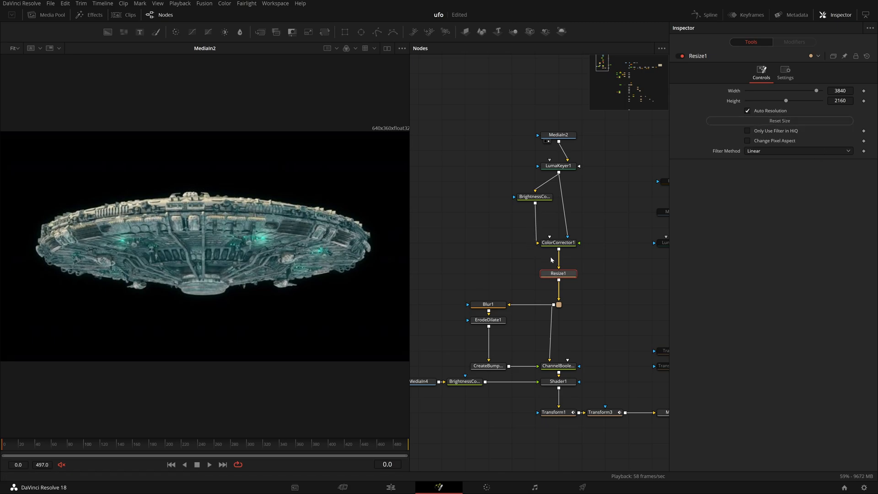
drag(558, 275, 358, 177)
drag(363, 113, 423, 159)
drag(546, 313, 550, 268)
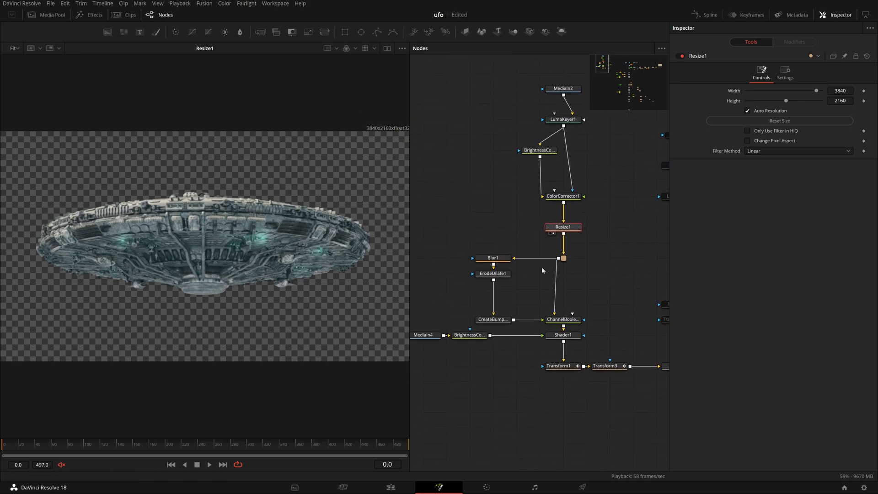
Select the pipe router below Resize1 and show its output in the viewer
click(563, 259)
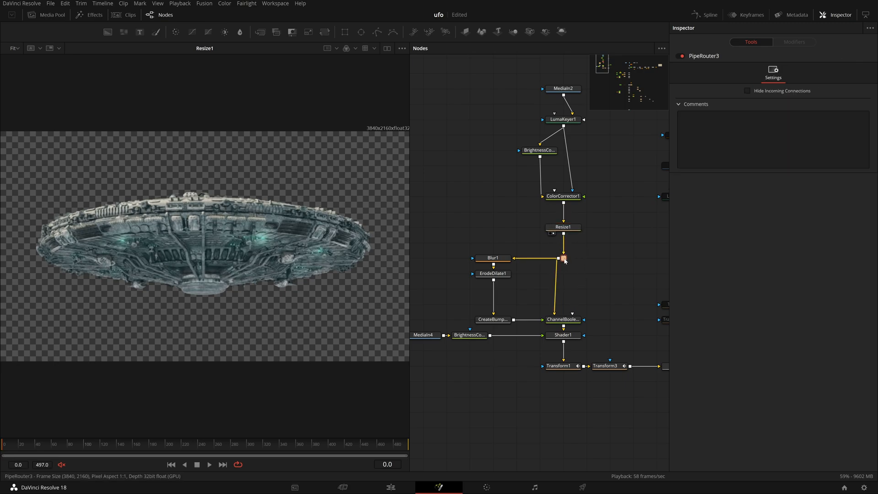
drag(564, 259, 153, 200)
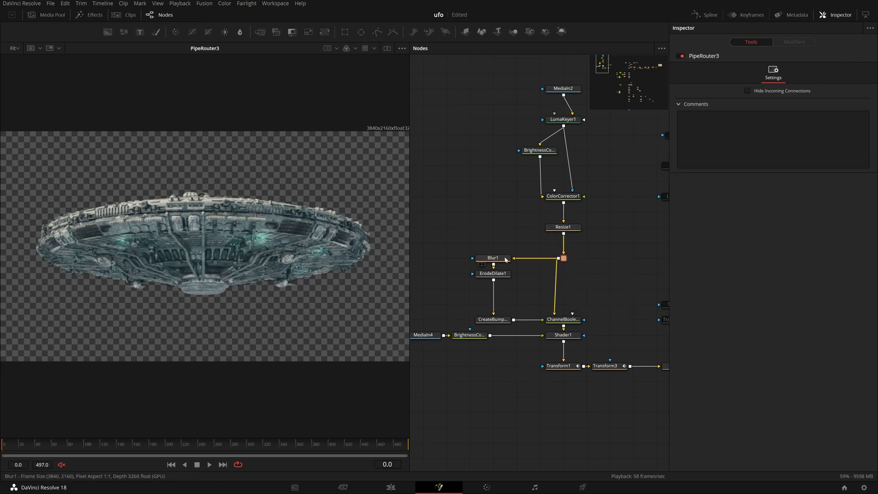
drag(562, 297, 561, 280)
drag(525, 303, 566, 290)
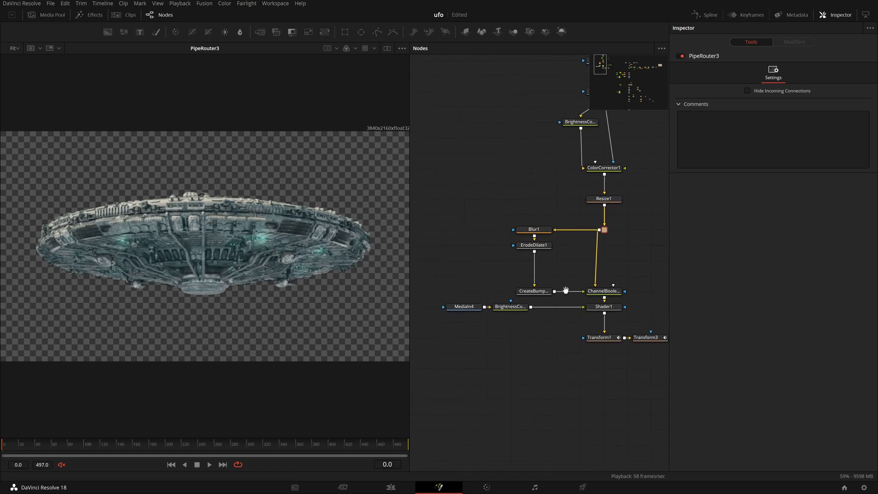
Highlight the relighting nodes from Blur1 and MediaIn4 through Shader1, then clear the selection
drag(431, 227, 639, 323)
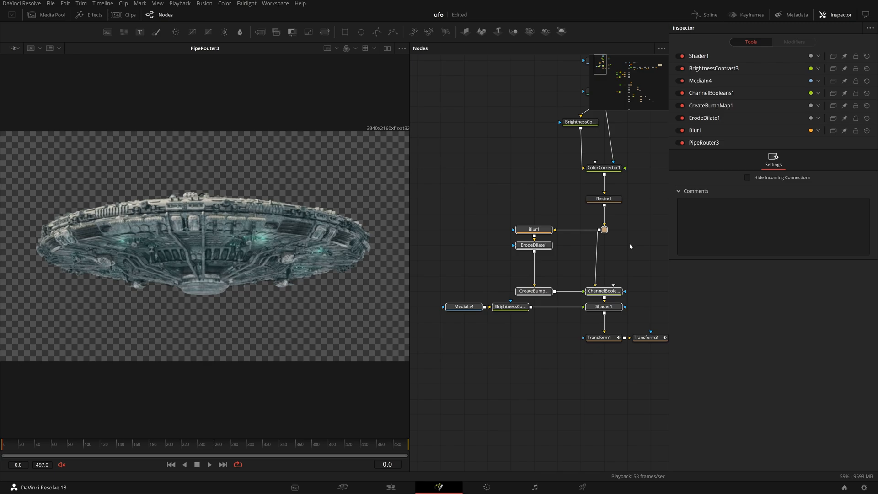
drag(629, 246, 603, 249)
click(502, 212)
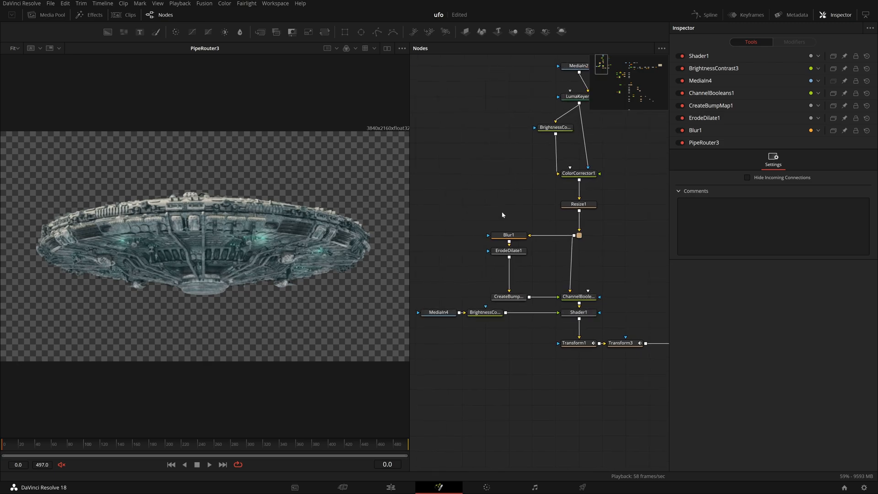
drag(441, 227, 529, 286)
drag(448, 228, 606, 330)
click(603, 275)
Show Blur1 and CreateBumpMap1 in the viewer and open the CreateBumpMap1 settings
drag(516, 237, 378, 230)
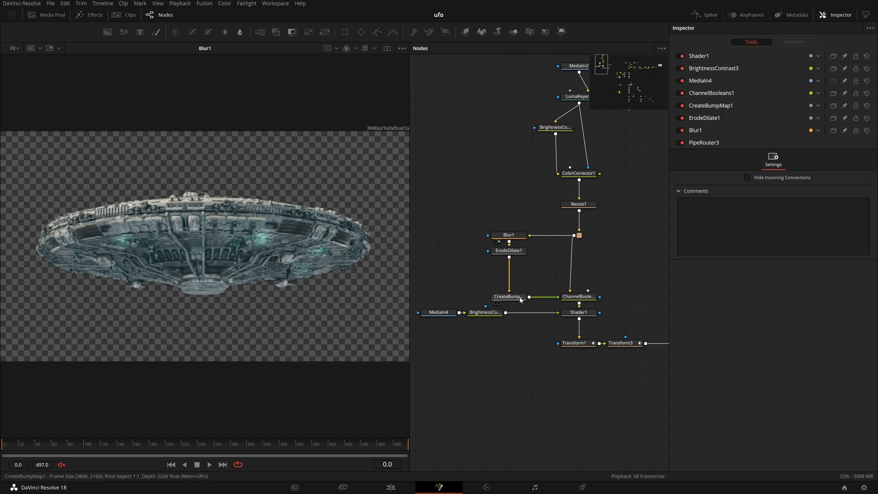
drag(508, 296, 379, 256)
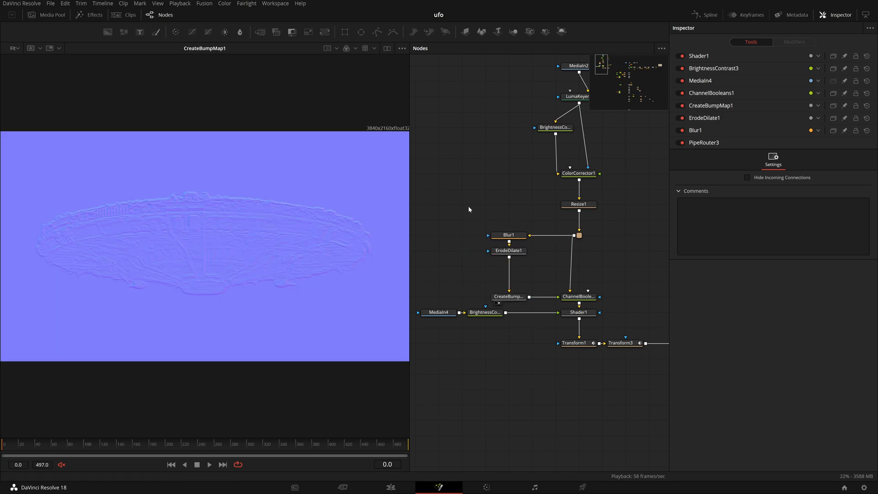
drag(469, 209, 531, 283)
click(516, 298)
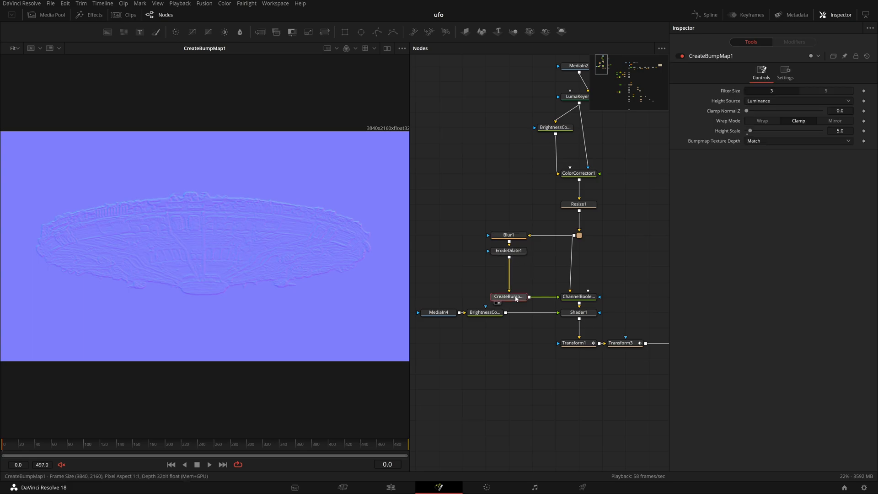
Feed the pipe router straight into CreateBumpMap1, bypassing Blur1 and ErodeDilate1, and move those two nodes aside
drag(572, 235, 512, 300)
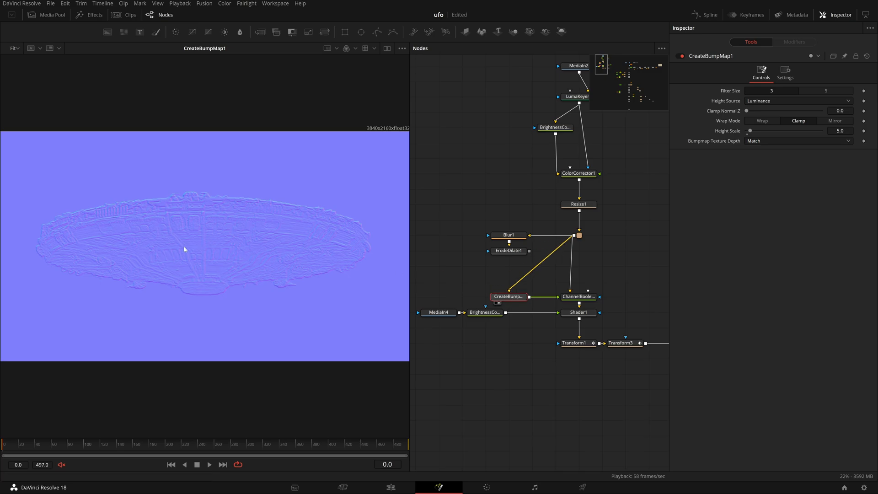
mouse_move(449, 220)
mouse_down()
mouse_move(538, 266)
mouse_move(493, 253)
mouse_up()
click(511, 271)
click(514, 296)
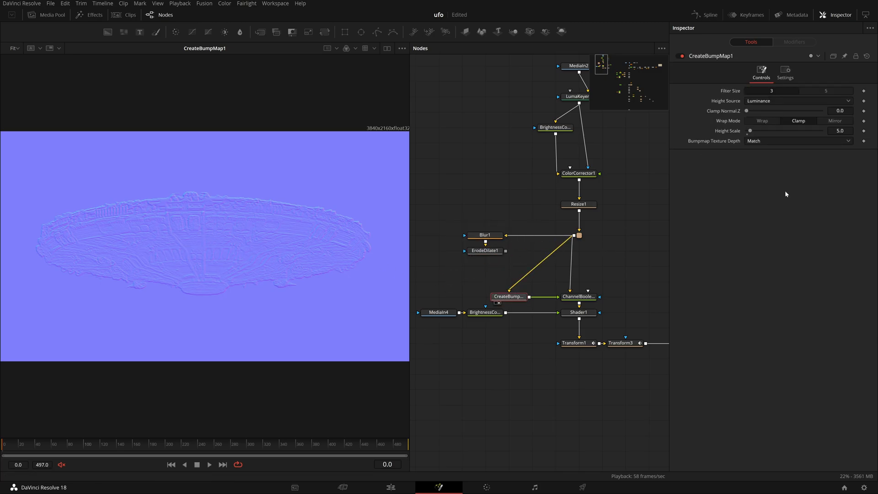
Try a Height Scale of 35.83 on CreateBumpMap1, undo it, and reconnect ErodeDilate1 to the CreateBumpMap1 input
drag(750, 131, 774, 145)
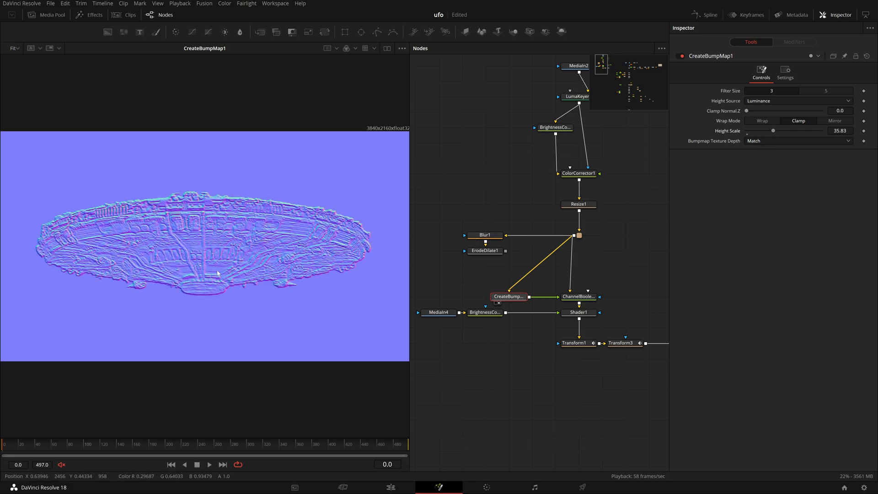
key(ctrl+z)
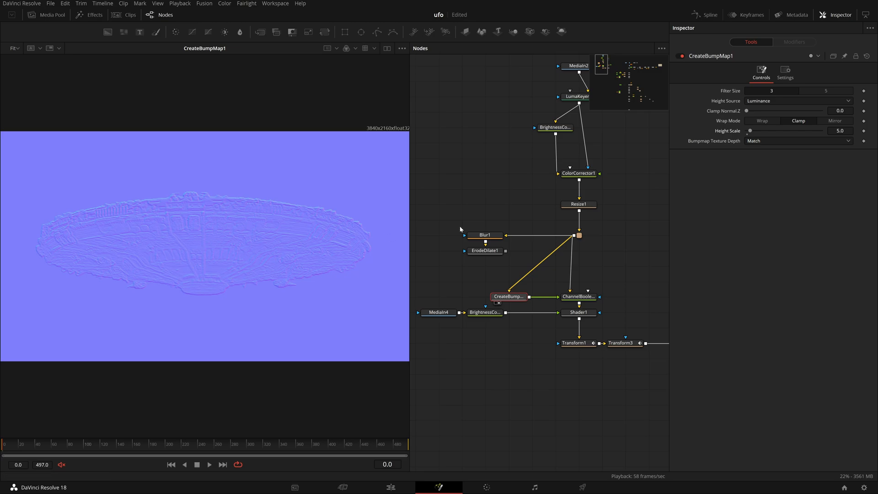
drag(506, 251, 509, 292)
Try a different Blur Size on Blur1 and an Amount of 0.0053 on ErodeDilate1, undoing the changes
click(480, 235)
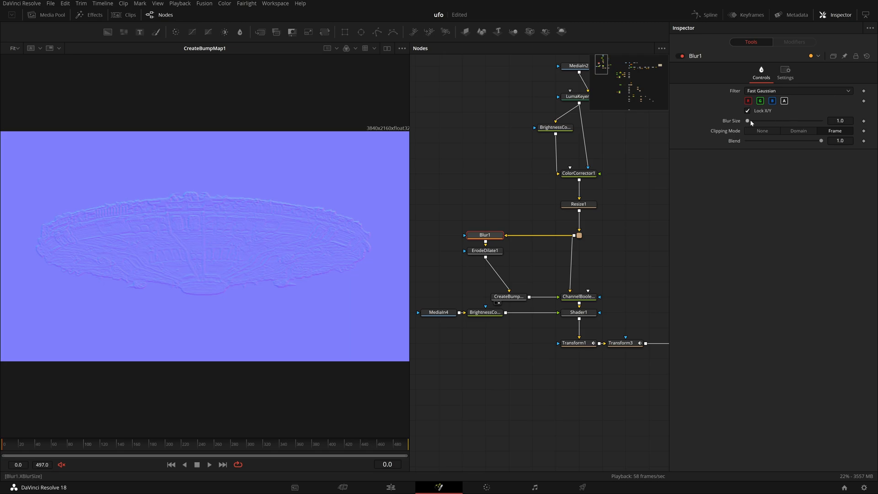
drag(750, 121, 759, 123)
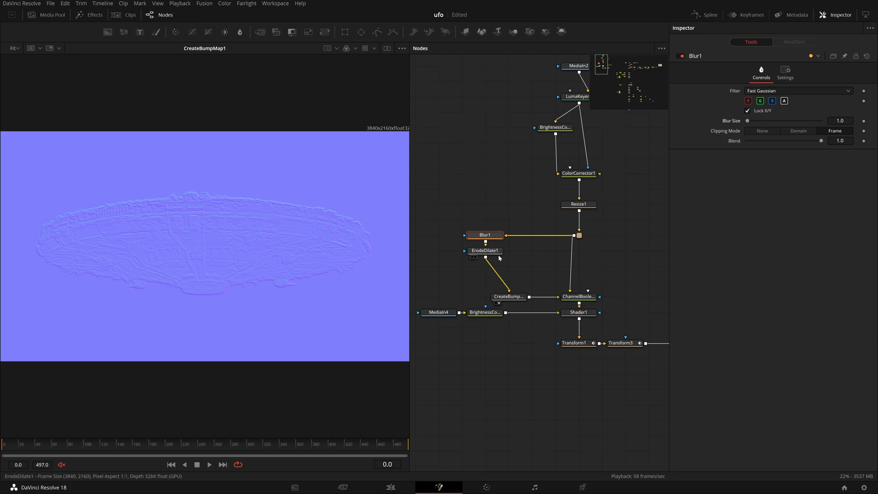
click(476, 251)
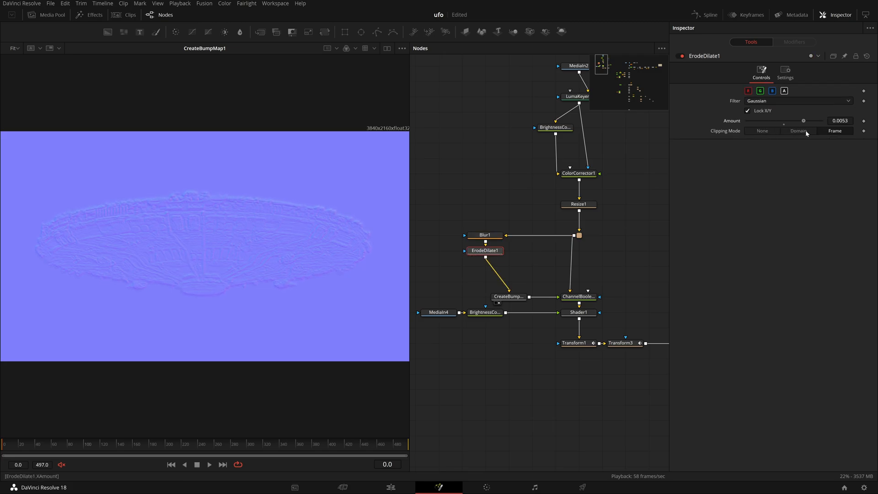
key(ctrl+z)
Open the Aux settings of ChannelBooleans1, and align CreateBumpMap1 directly beneath ErodeDilate1
click(587, 298)
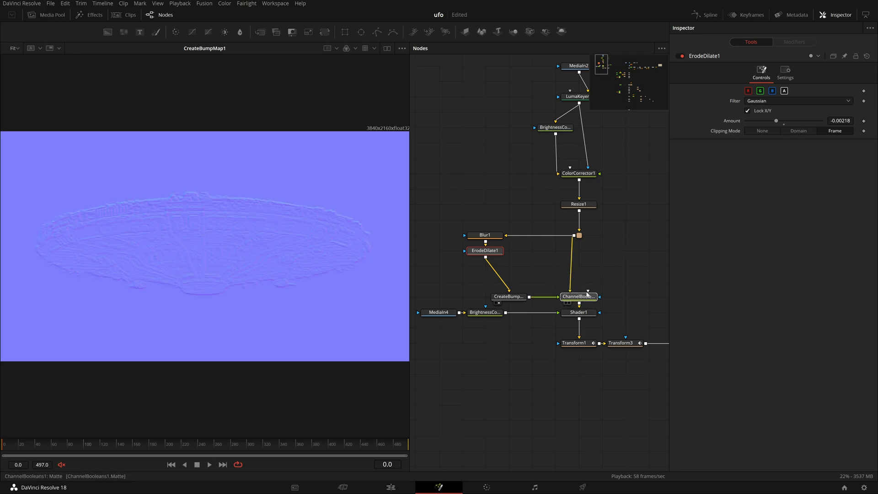
click(773, 71)
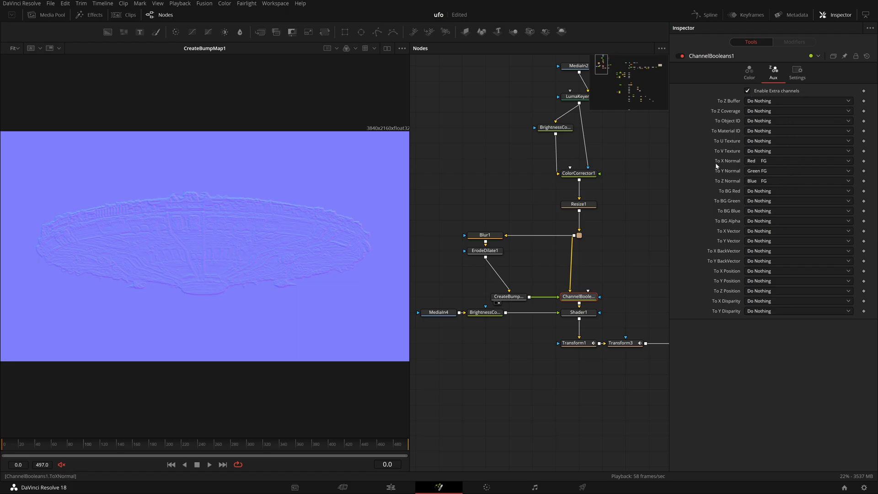
drag(496, 291, 473, 291)
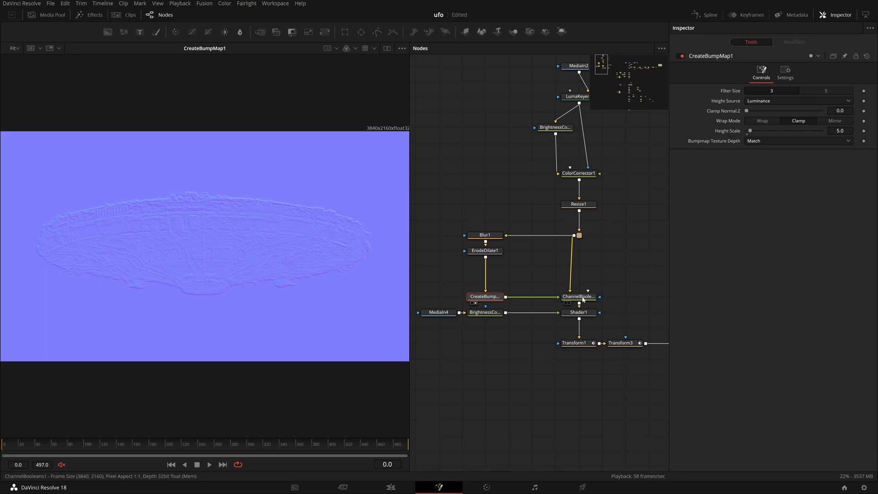
Show ChannelBooleans1 and then Shader1 in the viewer, with Shader1's light settings open
key(1)
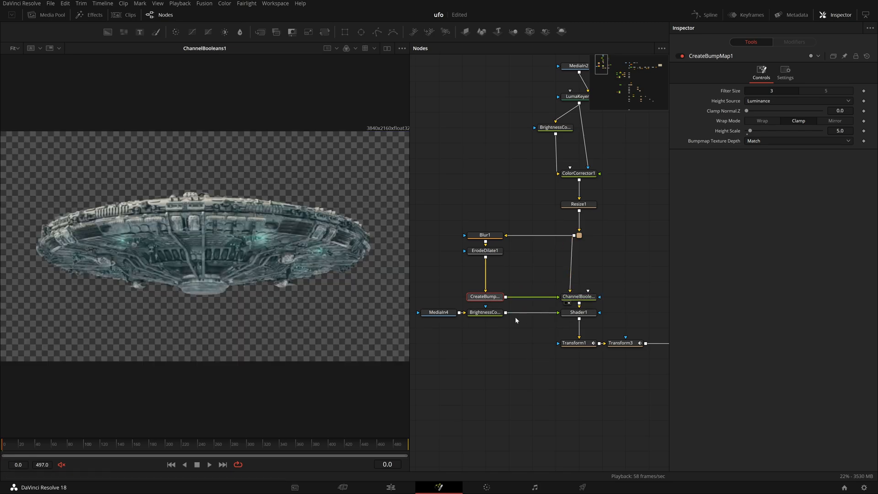
click(587, 315)
key(1)
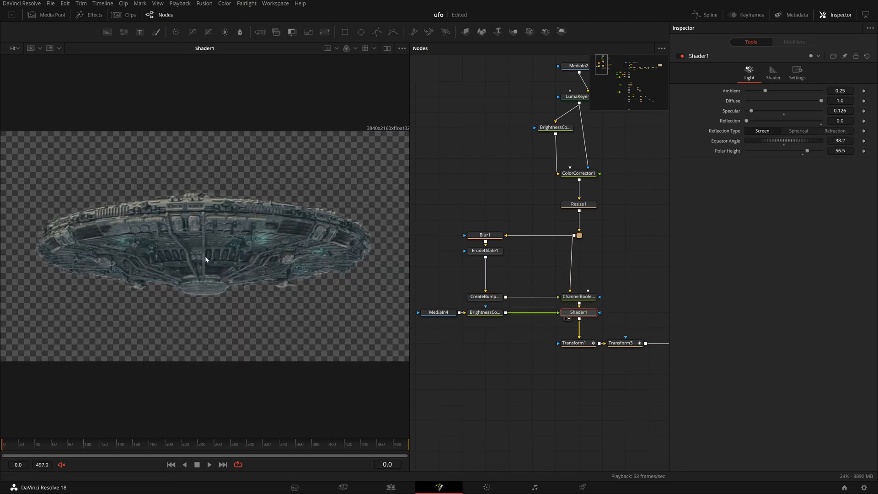
click(480, 323)
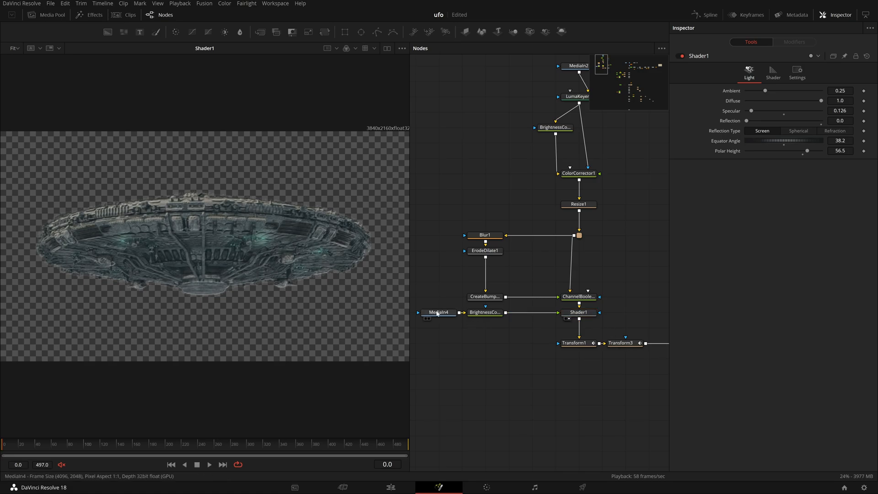
Select MediaIn4 and compare its sky image with the BrightnessContrast3 and Shader1 outputs in the viewer
click(441, 312)
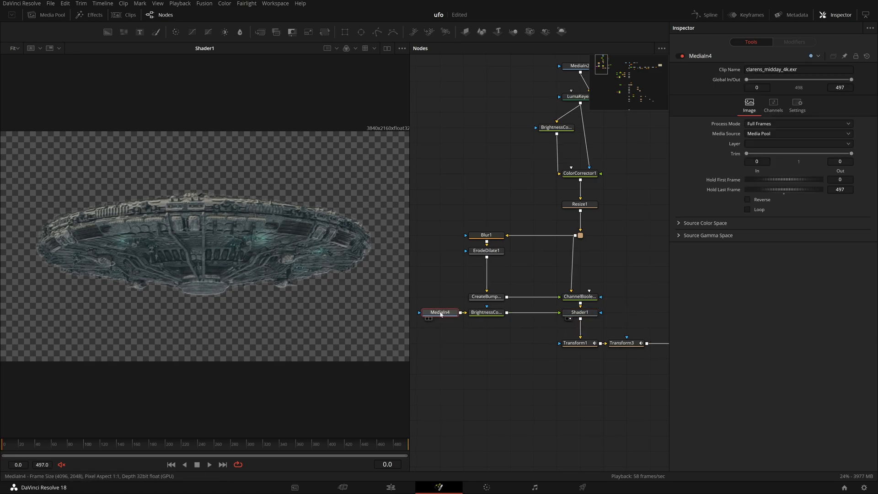
drag(442, 316, 251, 284)
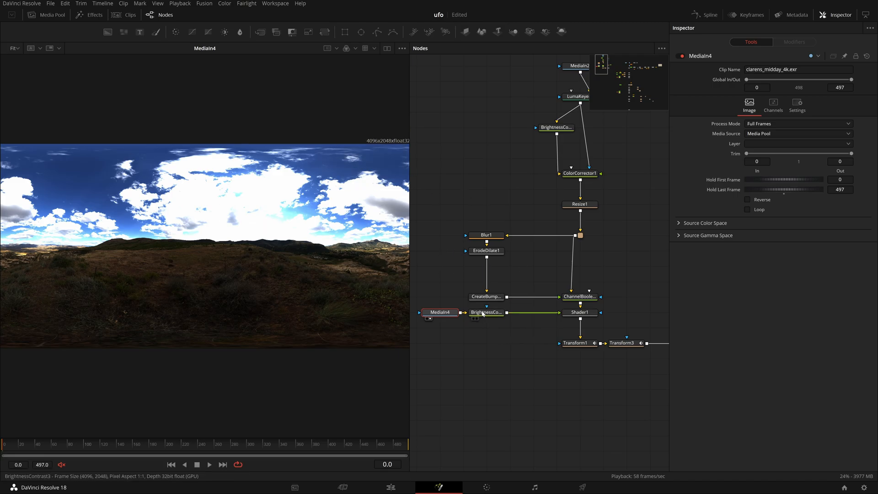
drag(232, 272, 228, 269)
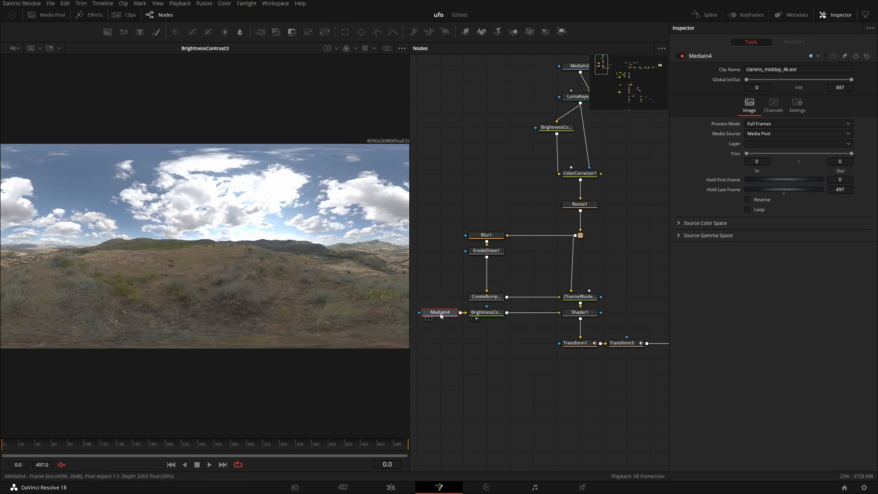
drag(577, 313, 320, 283)
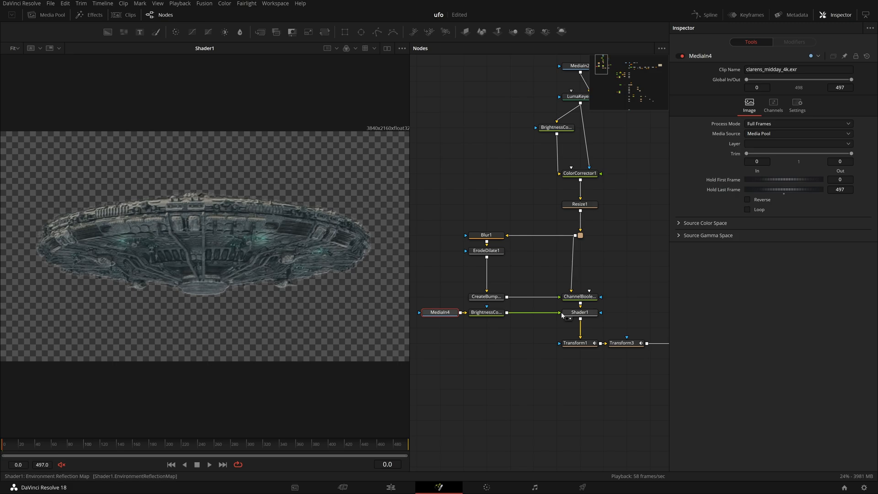
drag(442, 313, 251, 273)
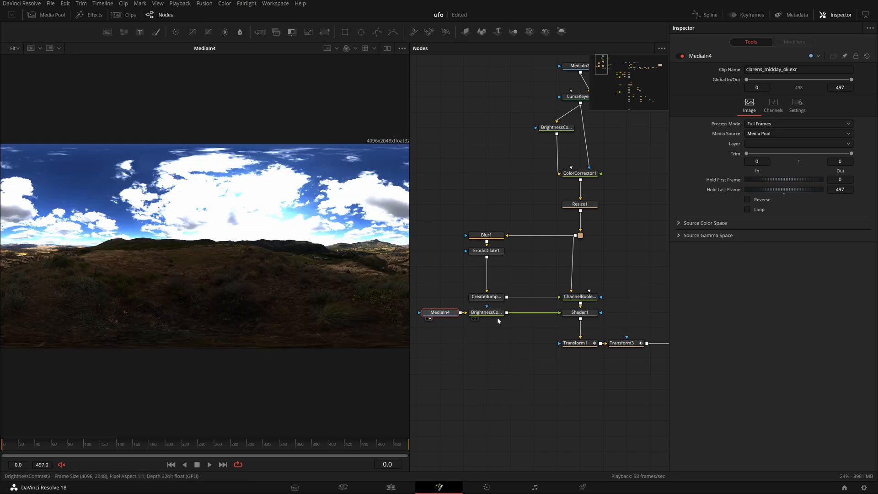
drag(498, 316, 182, 261)
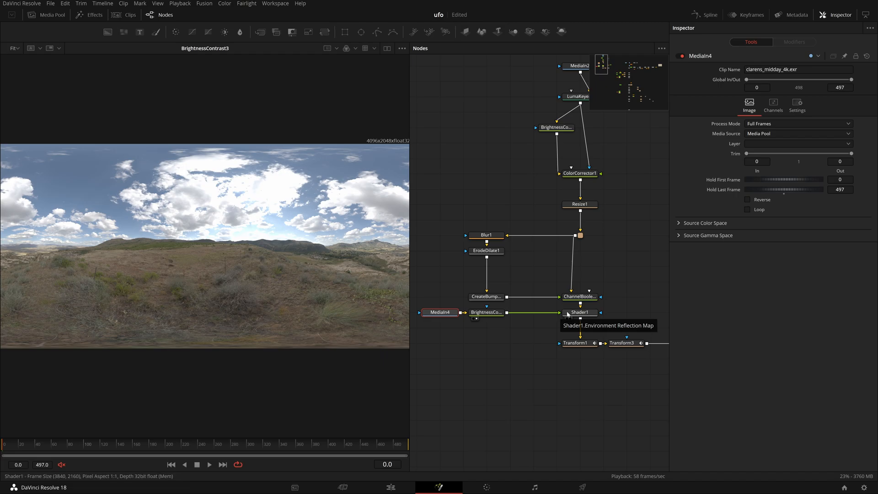
Show Shader1 in the viewer, try a Reflection value of 0.567 in its light settings, and undo it
drag(579, 312, 166, 248)
click(589, 313)
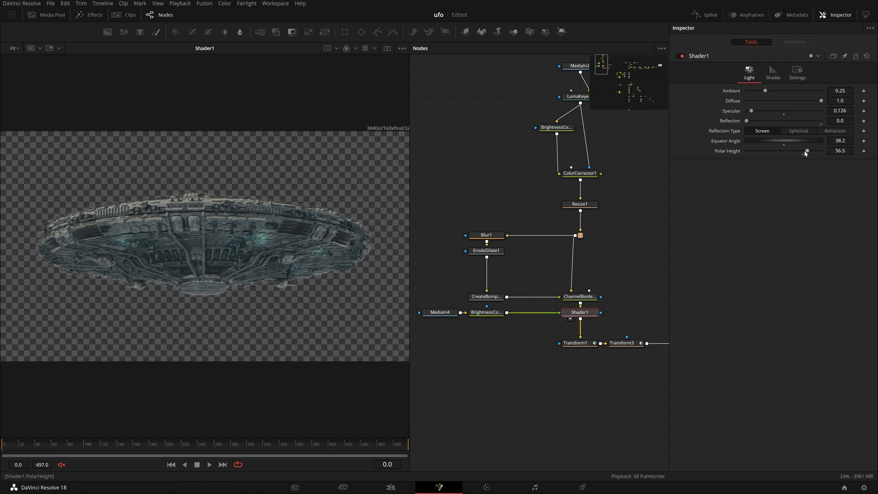
drag(759, 120, 793, 123)
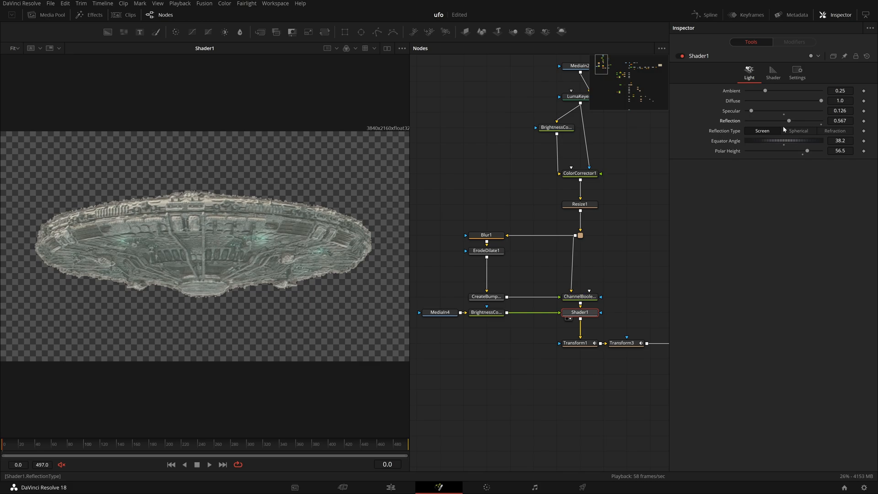
key(ctrl+z)
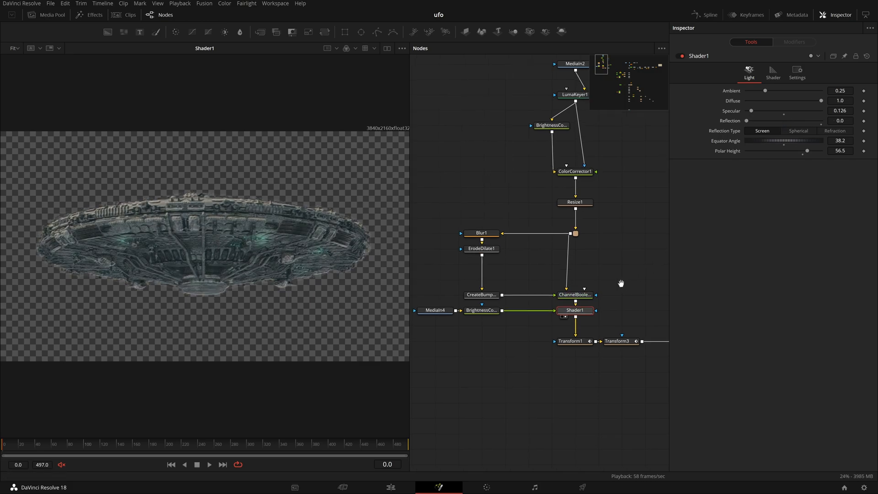
Show the output of Transform1 in the viewer, followed by the Merge2 composite over the sky footage
drag(623, 287, 555, 260)
drag(514, 316, 241, 307)
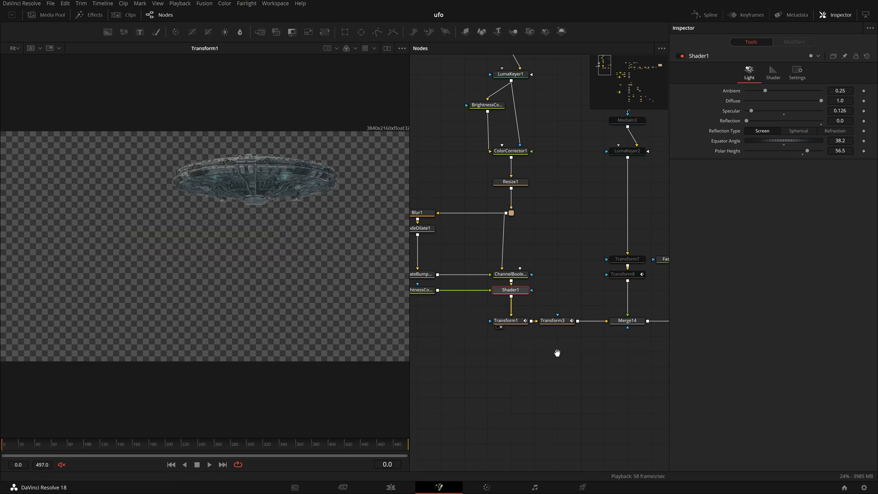
drag(649, 347, 490, 342)
drag(589, 376, 278, 338)
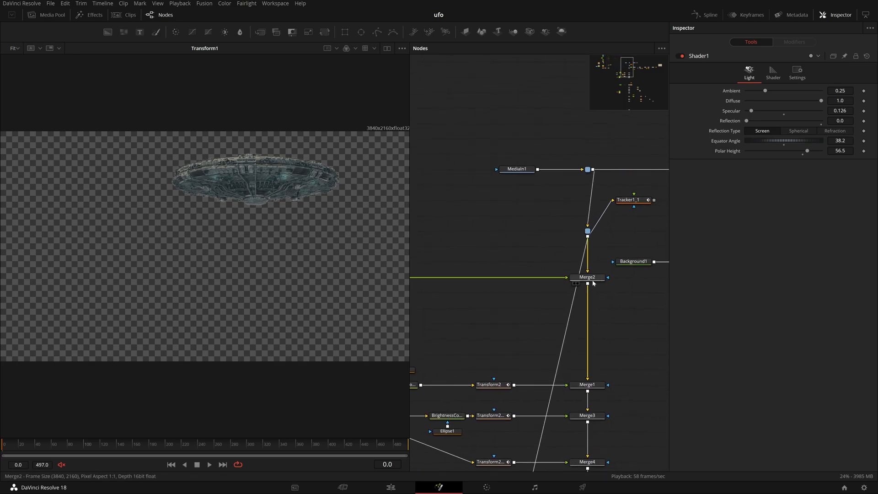
drag(476, 254, 680, 279)
drag(567, 268, 488, 245)
click(495, 241)
drag(561, 249, 328, 234)
drag(542, 279, 257, 222)
Select the Transform3 node after Transform1 and disable it
drag(446, 236, 615, 257)
click(515, 308)
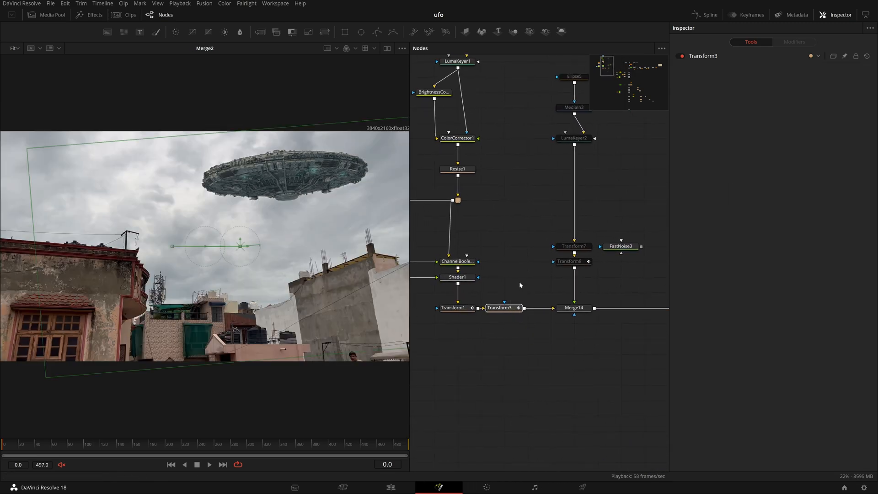
key(ctrl+p)
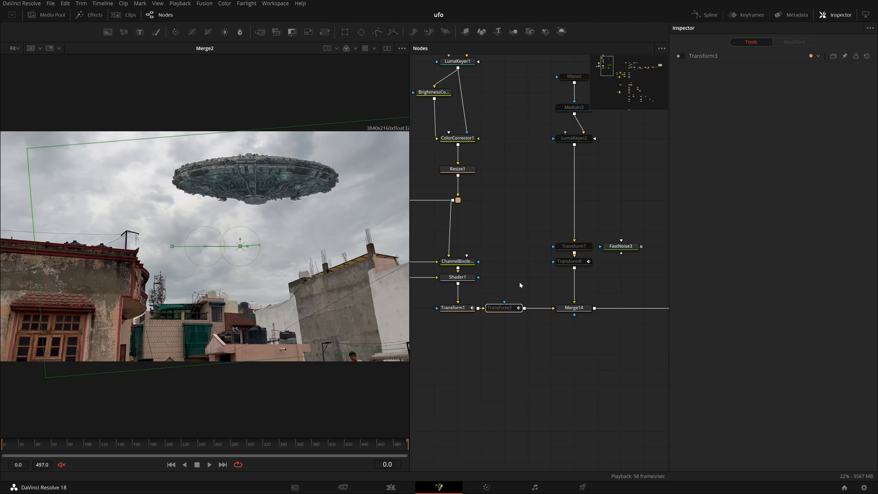
Select Transform1 and scrub through the timeline to examine its animated center and angle, returning to frame 0
click(451, 309)
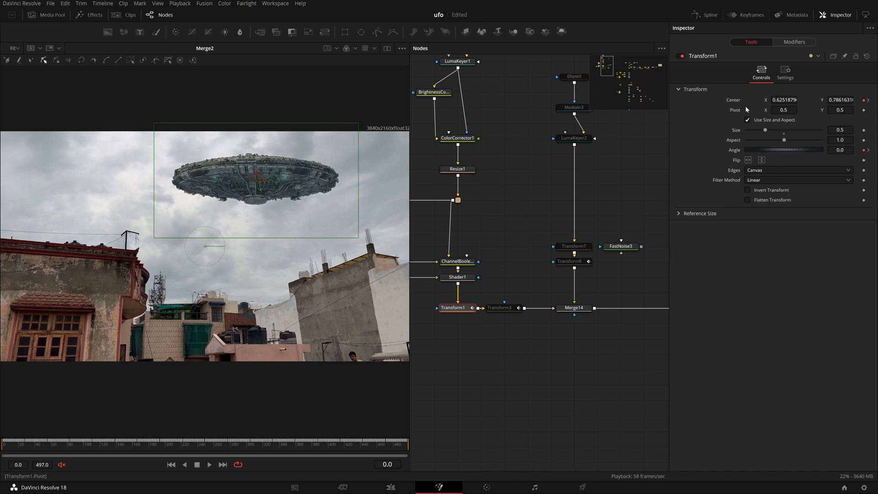
click(41, 444)
drag(141, 453, 238, 456)
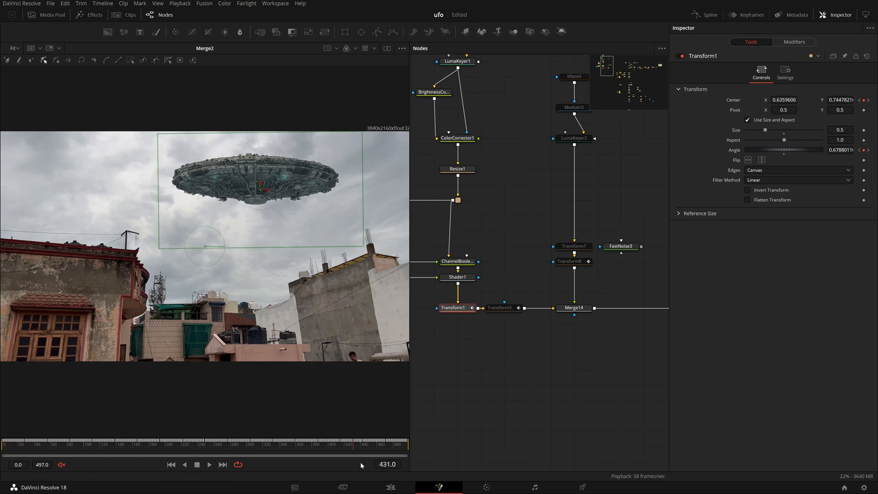
drag(407, 465, 2, 461)
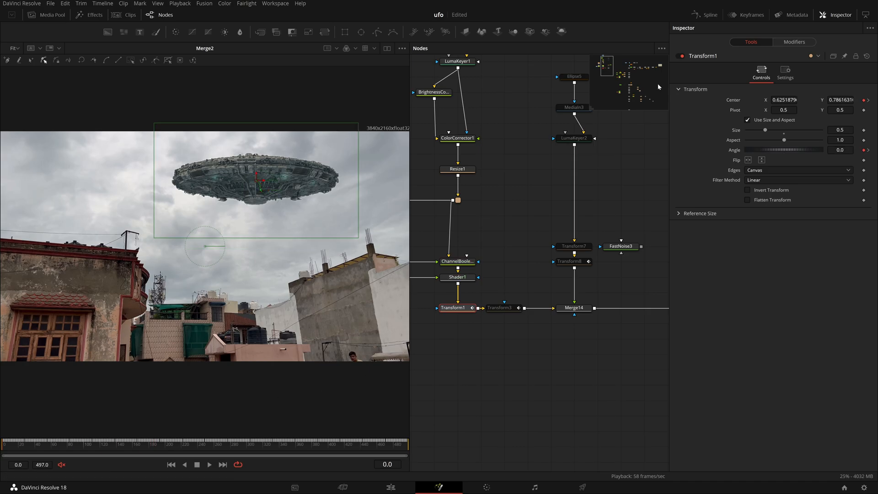
Examine the connection options of Transform1's Center and its Tracker1_1Tracker3Path modifier, then return to the transform settings
right_click(736, 102)
mouse_move(766, 145)
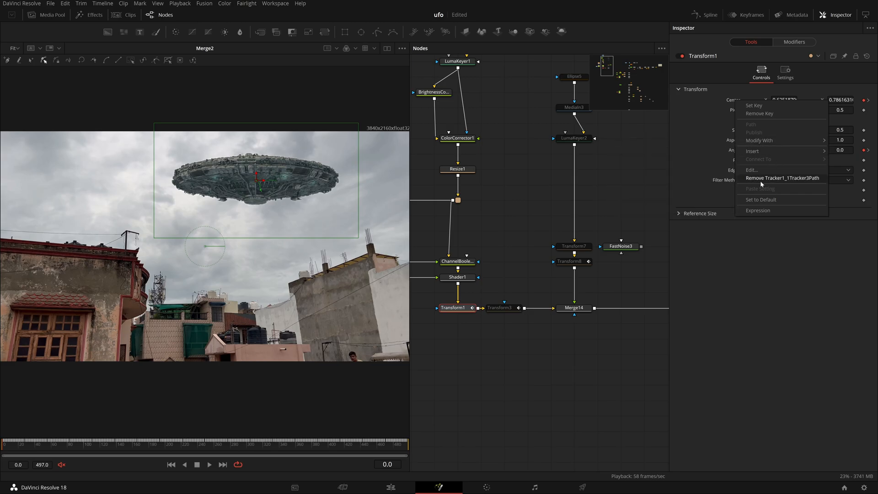
click(777, 41)
click(786, 44)
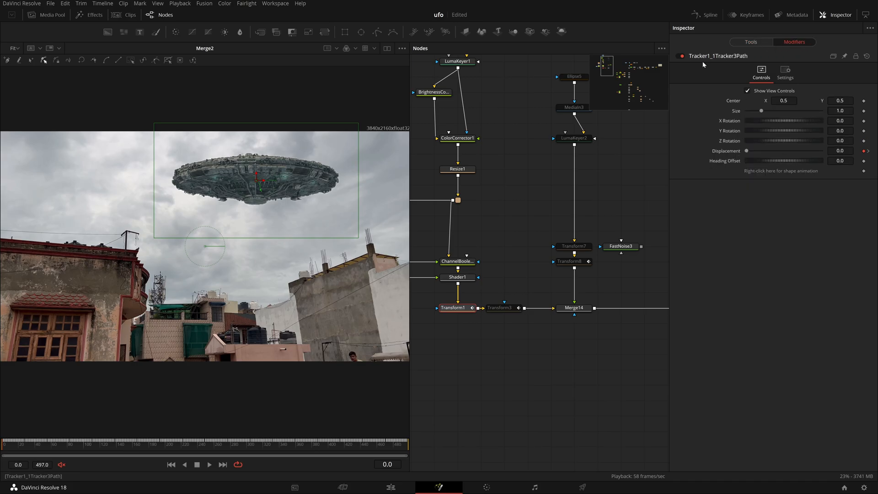
click(751, 42)
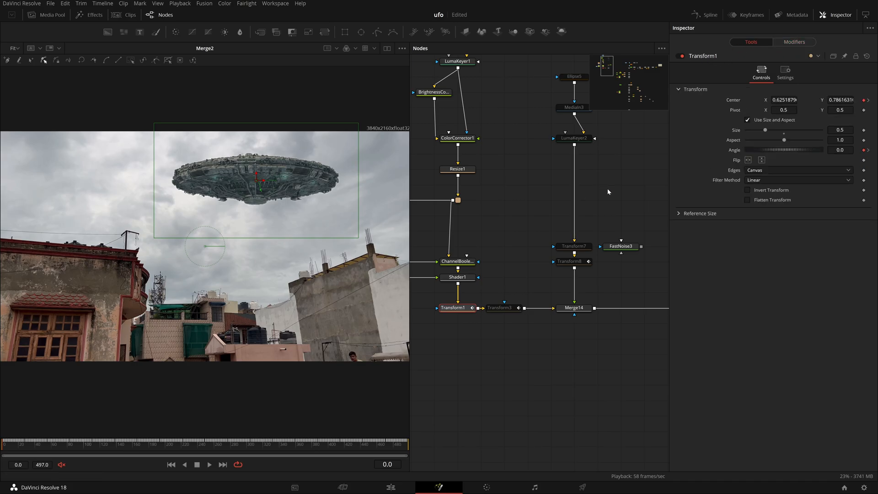
Select Tracker1_1 and examine the Tracker 3 settings that drive Transform1
drag(561, 215, 303, 215)
drag(519, 240, 199, 224)
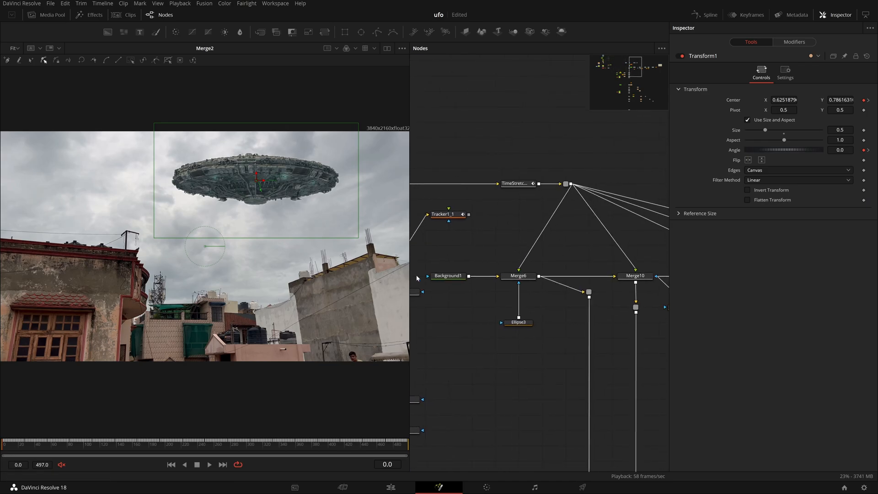
click(452, 215)
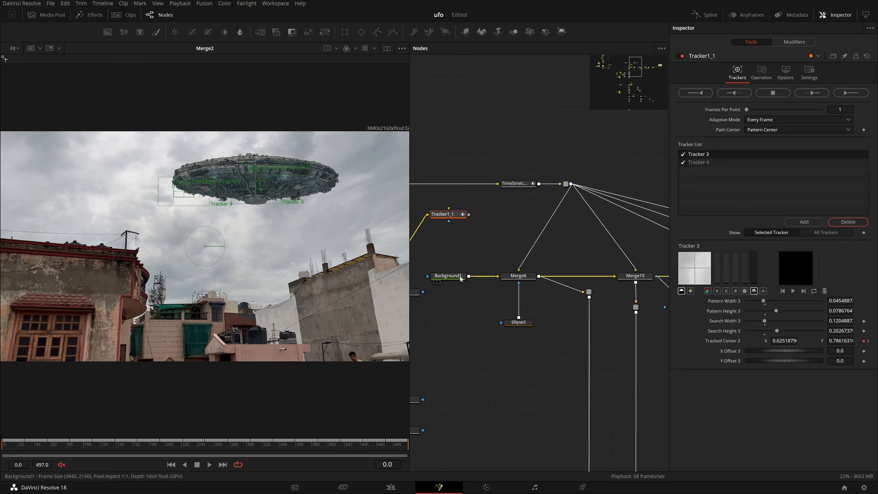
drag(465, 280, 752, 309)
drag(507, 269, 799, 263)
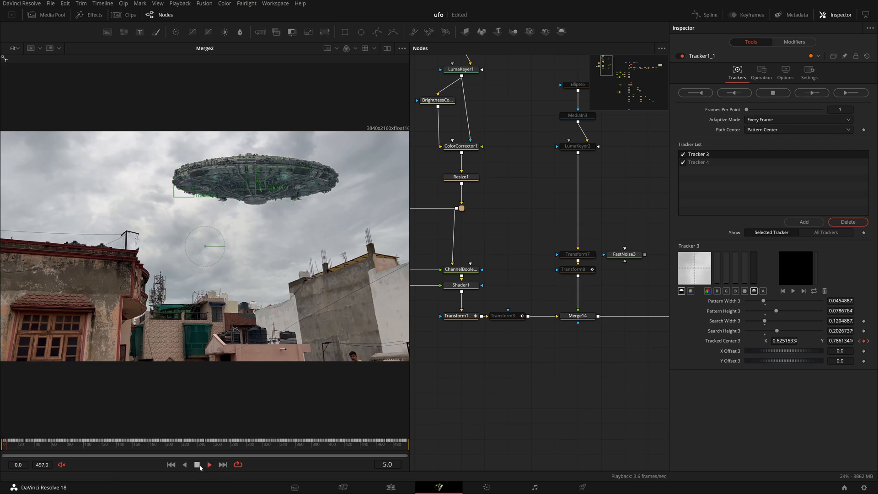
Stop the playback and examine the playback quality options, including Proxy and Auto Proxy
click(200, 465)
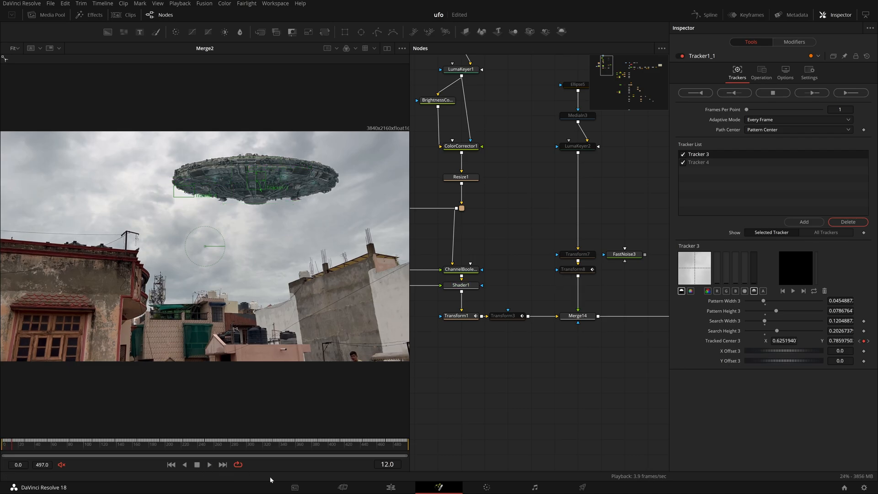
right_click(294, 465)
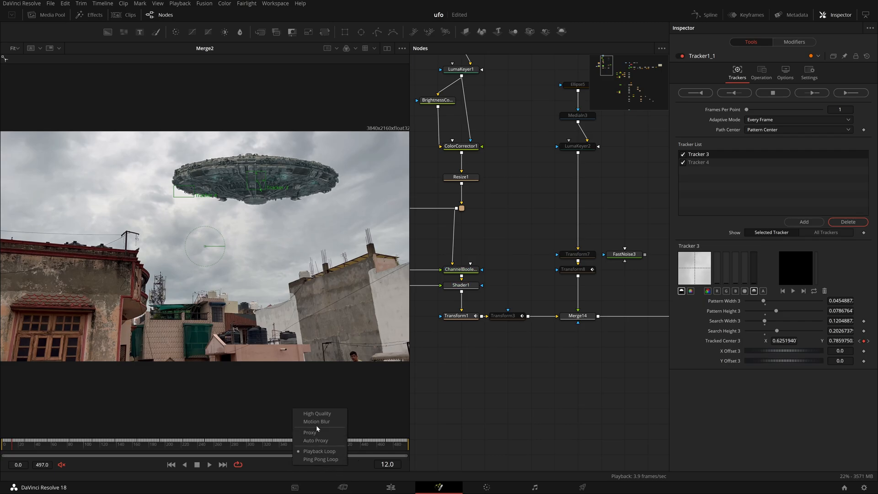
click(313, 443)
right_click(303, 462)
click(320, 429)
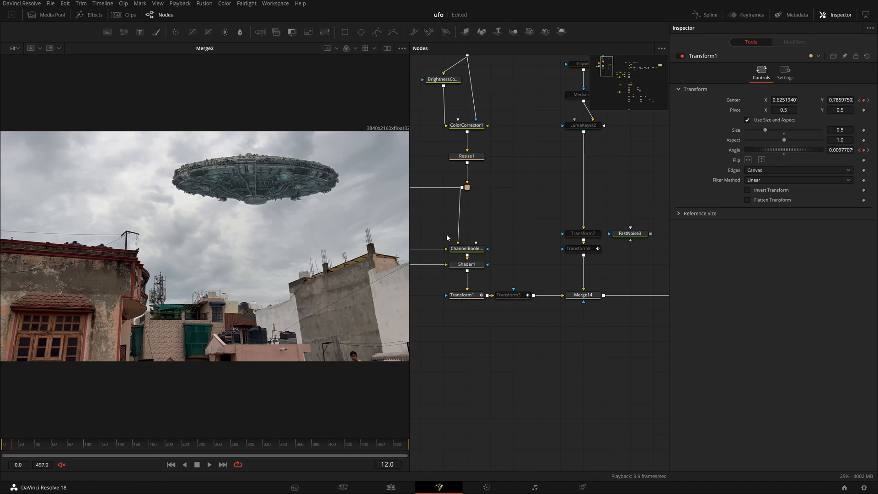
Re-enable the Transform3 node, examine its Path1 modifier and return to the transform settings
click(508, 294)
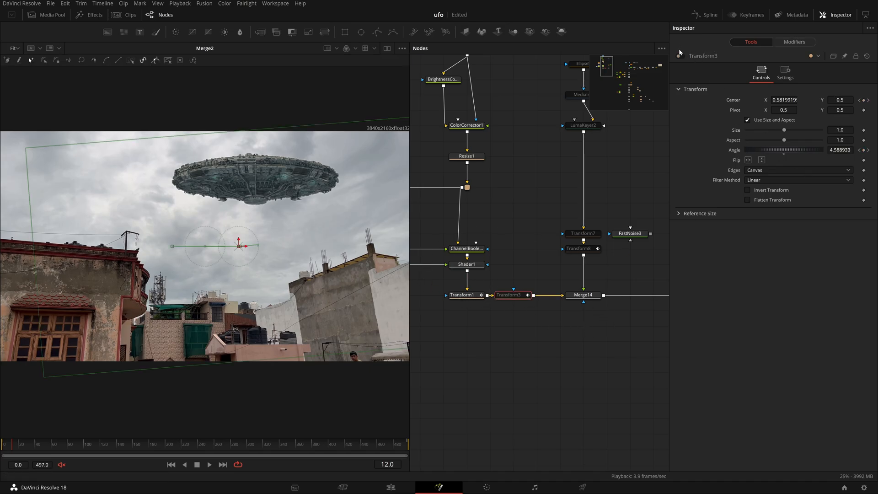
key(ctrl+p)
click(790, 42)
click(713, 54)
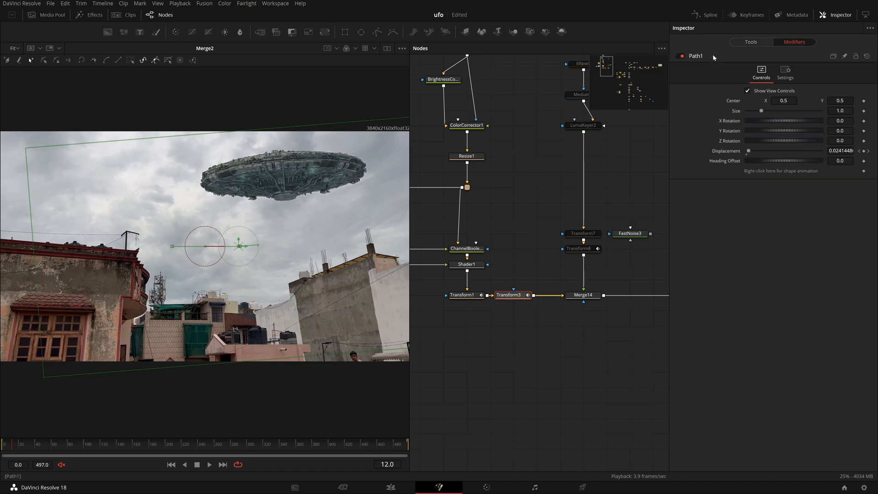
click(761, 43)
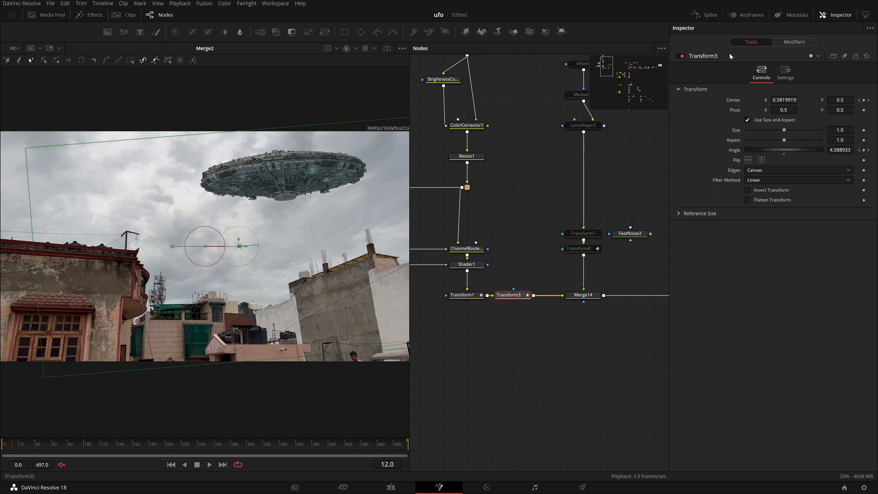
Scrub the timeline from frame 0 to 497 to examine Transform3's keyframed center and angle, returning to frame 0
drag(274, 201, 5, 297)
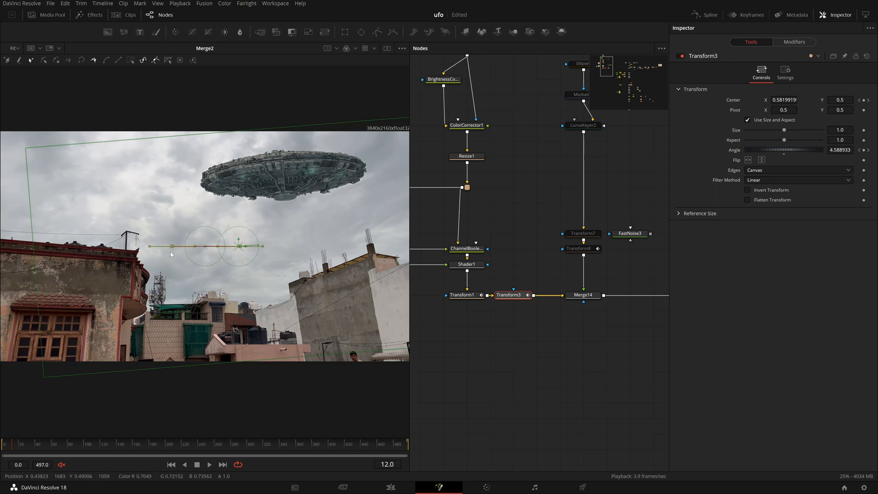
drag(62, 445, 2, 456)
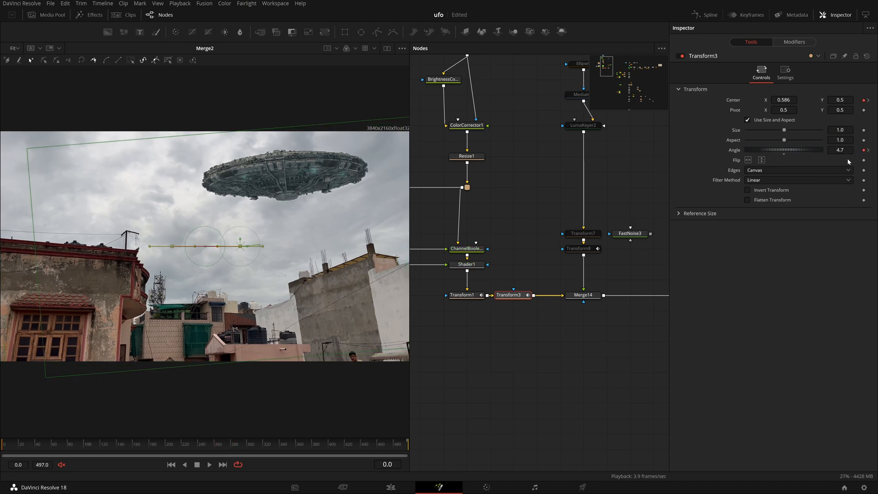
drag(58, 446, 435, 459)
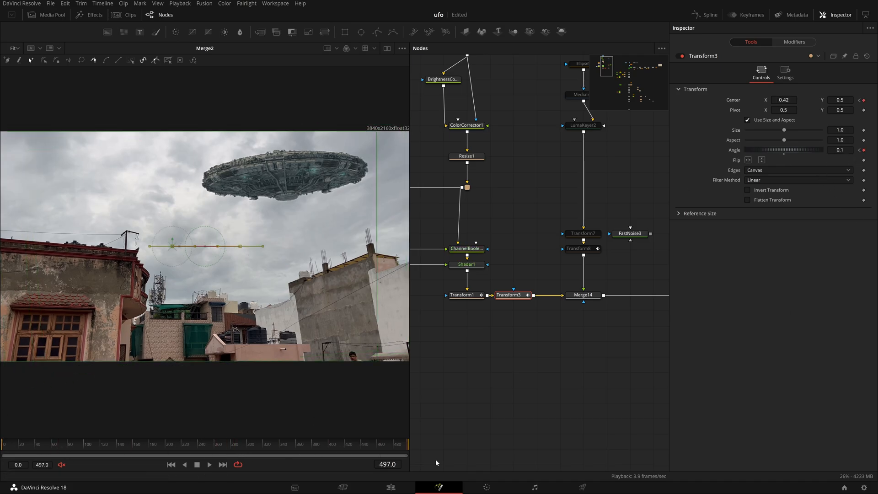
drag(246, 445, 2, 445)
Examine the disabled branch from Ellipse5 to Transform8 above Merge14, then follow the node chain to Merge2 and clear the selection
drag(657, 358, 608, 376)
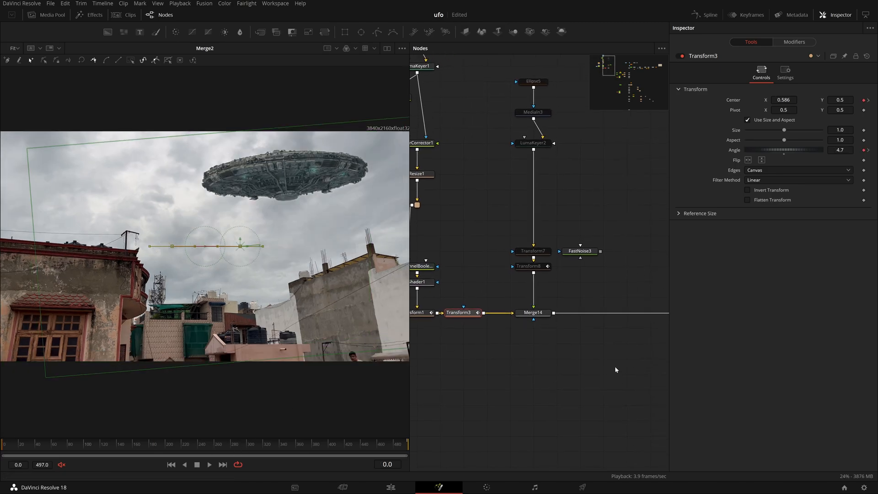
drag(609, 288, 554, 310)
drag(458, 76, 503, 317)
drag(616, 290, 228, 261)
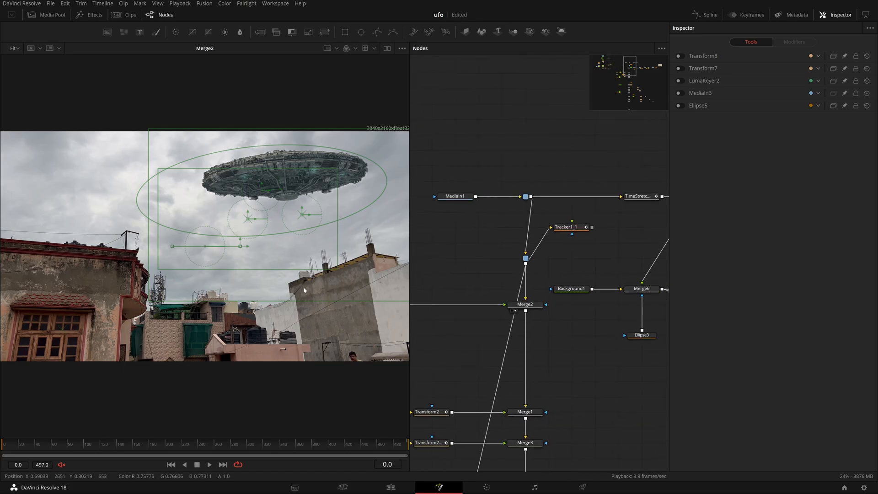
click(475, 250)
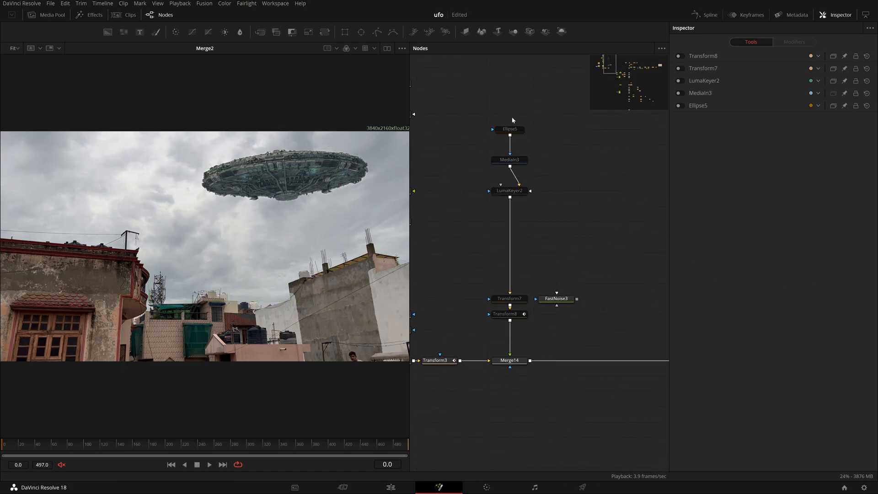
drag(482, 113, 506, 316)
drag(590, 321, 315, 270)
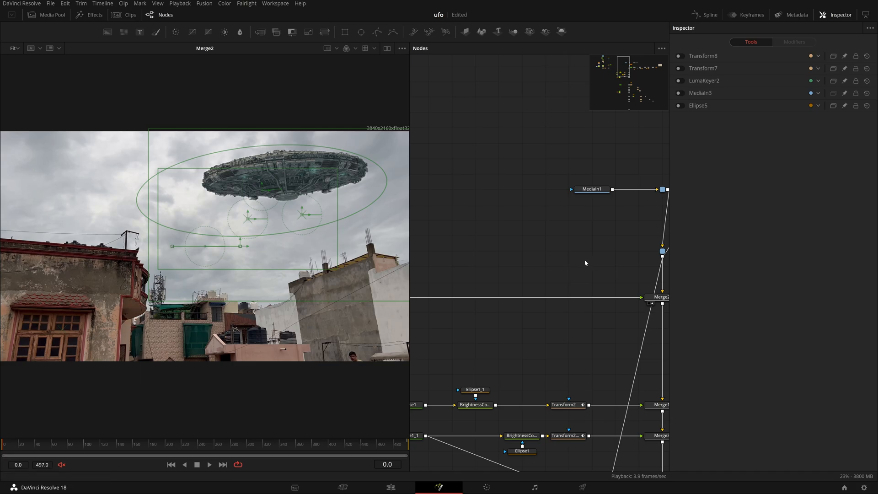
drag(580, 260, 443, 249)
click(442, 251)
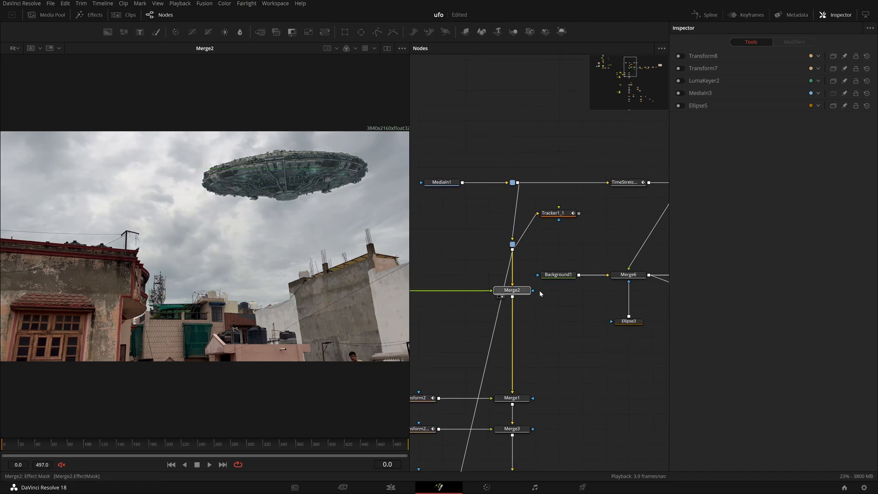
Examine Merge2's settings and reposition the Tracker1_1 node just above Background1
click(512, 290)
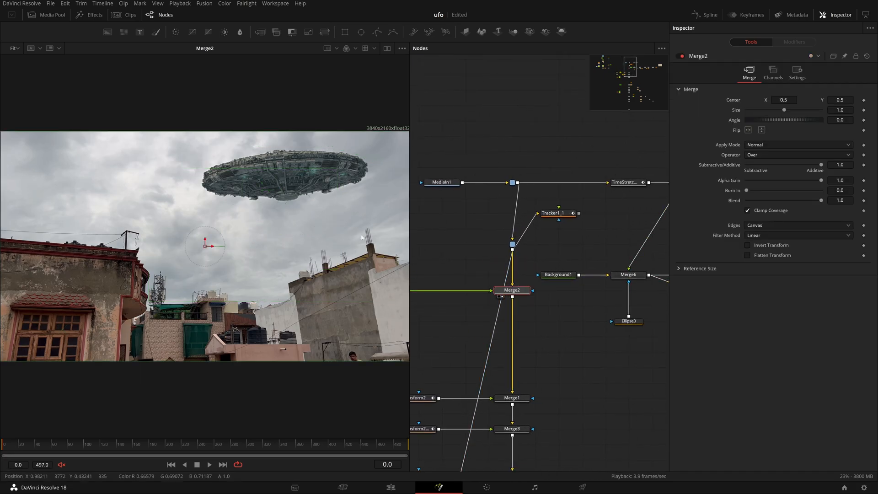
drag(557, 213, 581, 245)
click(581, 244)
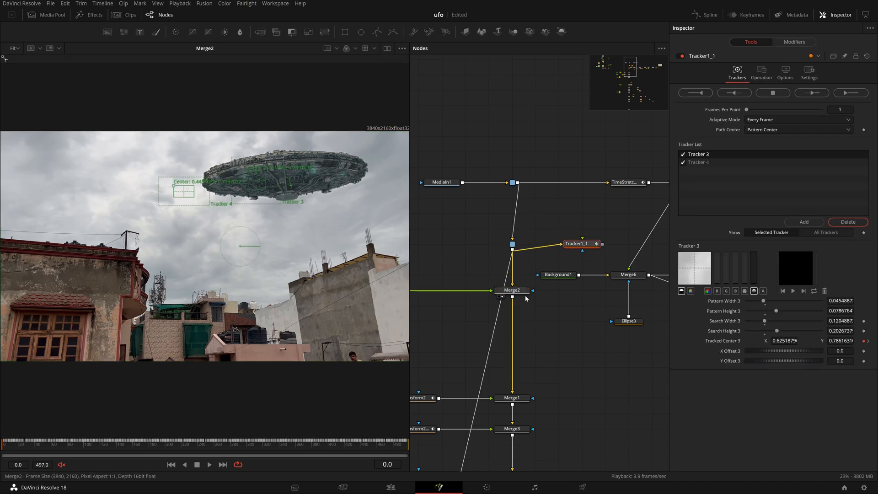
Examine the FastNoise branches feeding Merge1, Merge3, Merge4 and Merge8 and the image area around the UFO
drag(567, 343, 615, 276)
drag(490, 252, 394, 273)
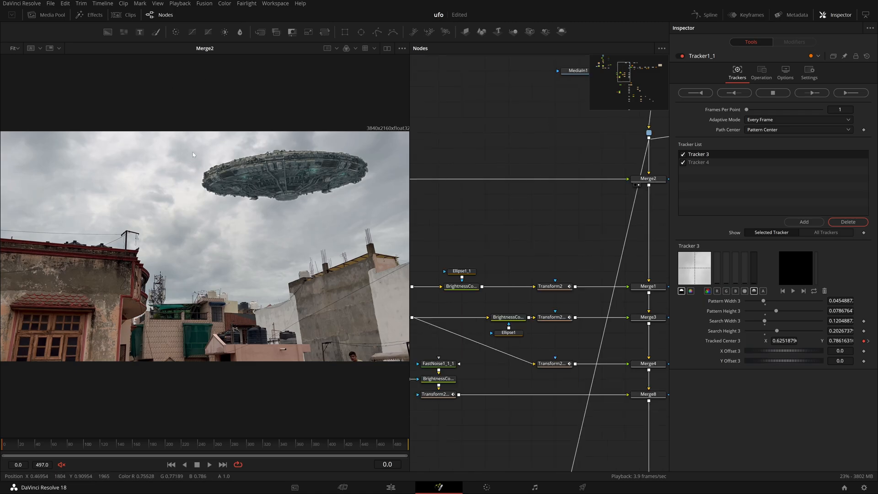
drag(193, 152, 153, 144)
drag(153, 144, 369, 217)
scroll(456, 227, down, 2)
scroll(480, 222, left, 2)
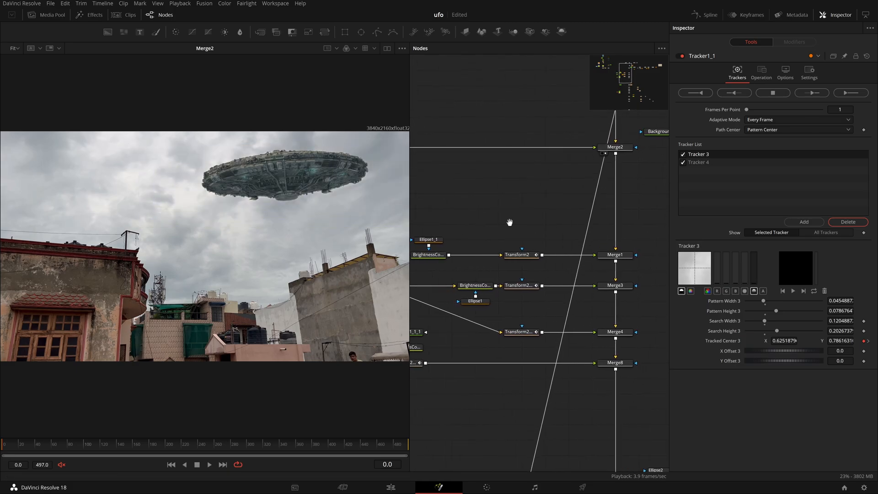
drag(521, 230, 563, 219)
drag(127, 149, 315, 215)
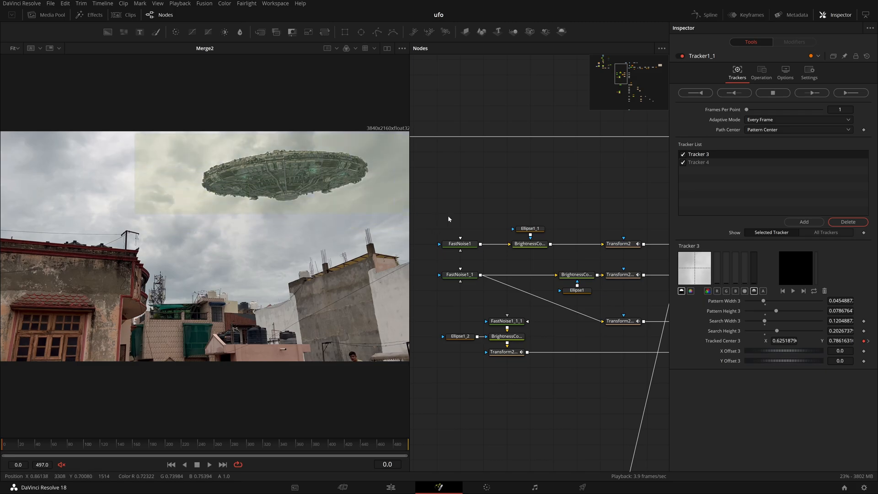
mouse_move(506, 211)
mouse_down()
mouse_move(476, 206)
mouse_move(518, 203)
mouse_up()
Display FastNoise1 in the viewer and examine its noise settings
click(455, 237)
key(1)
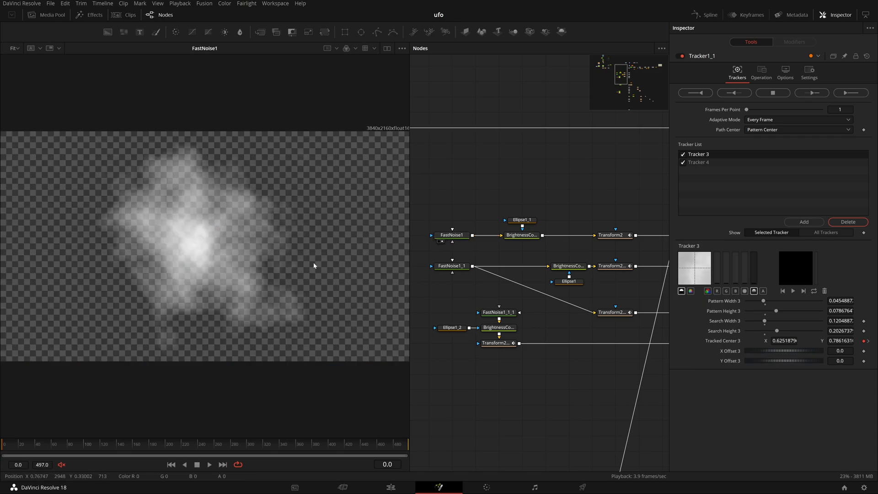
click(451, 235)
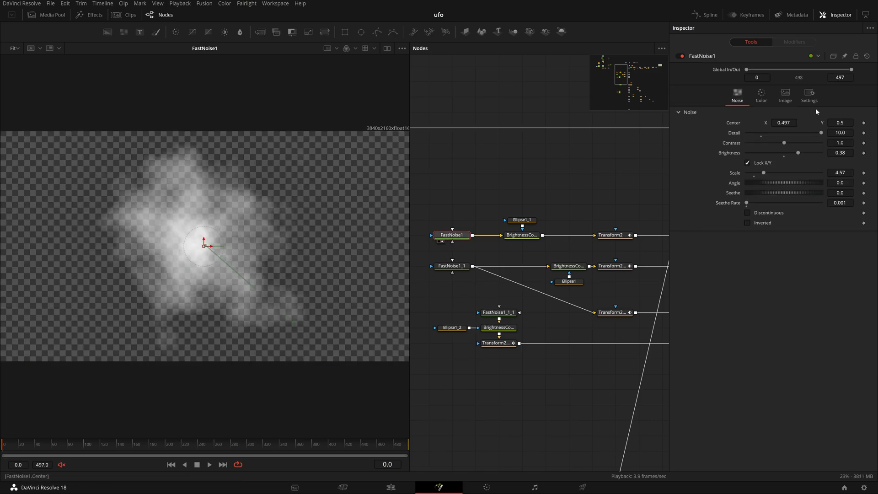
Examine FastNoise1's radial gradient, including its start and end handles and the transparent end color stop
click(760, 98)
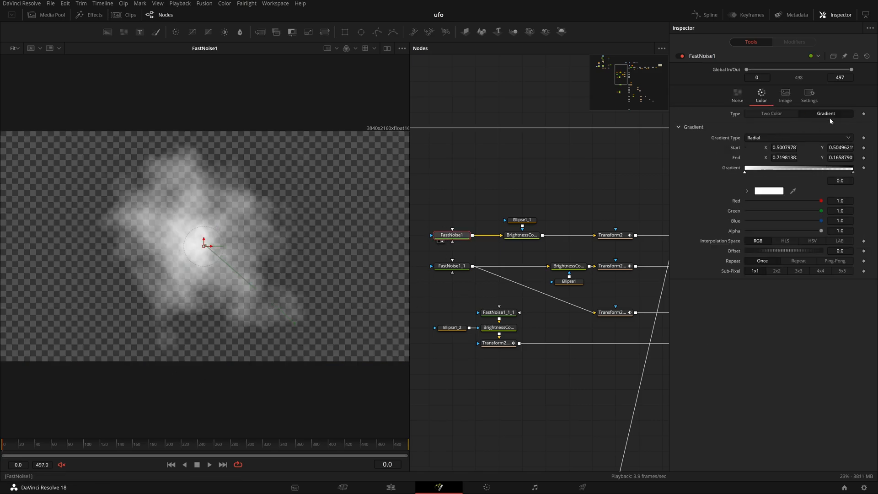
click(792, 139)
click(792, 139)
drag(11, 179, 513, 441)
drag(295, 324, 328, 355)
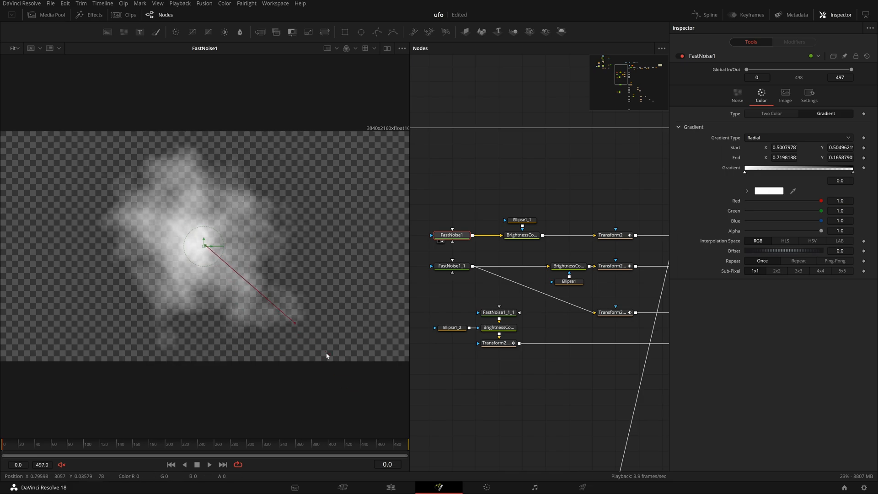
click(852, 173)
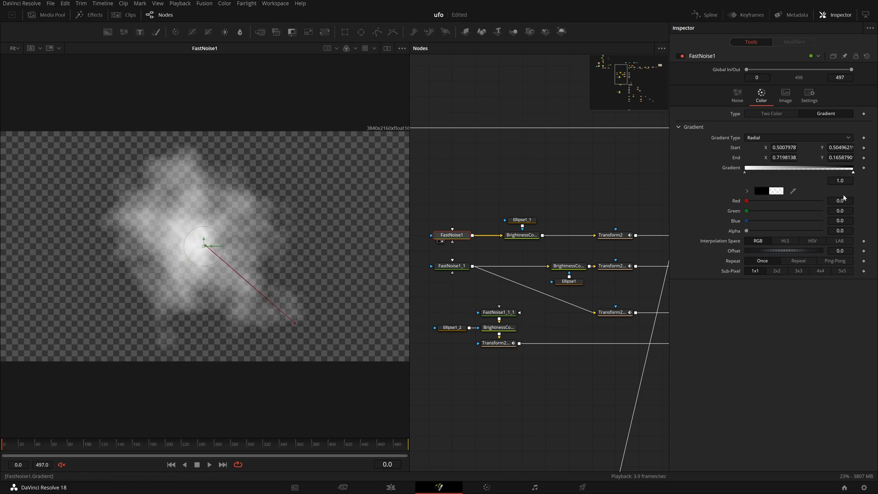
drag(746, 231, 642, 263)
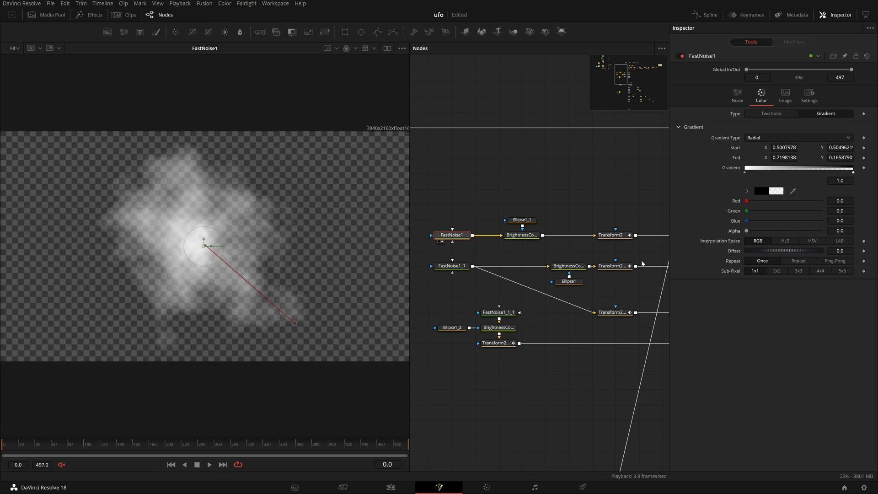
Display BrightnessContrast2_1 in the viewer and examine its gain setting and Ellipse1_1 mask
click(521, 236)
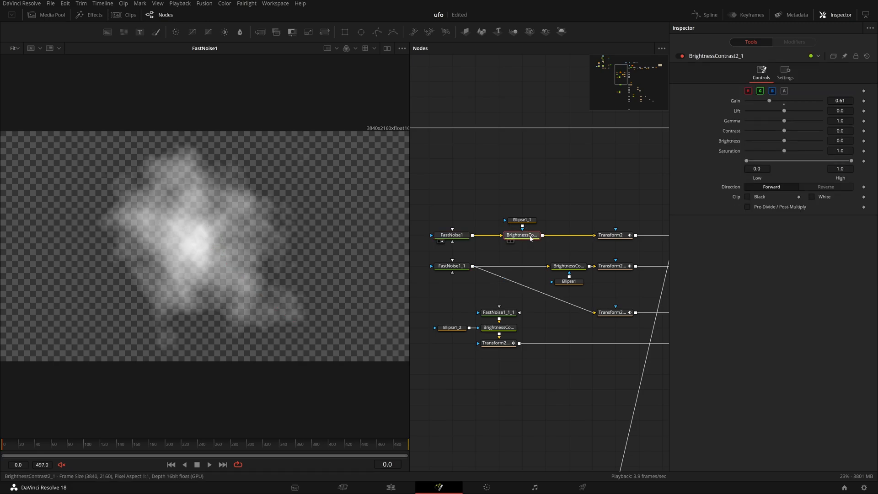
key(1)
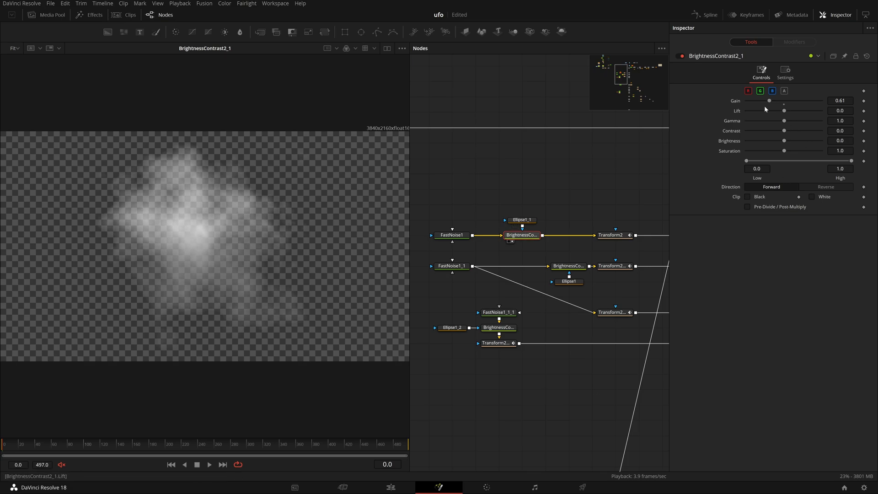
click(516, 226)
key(2)
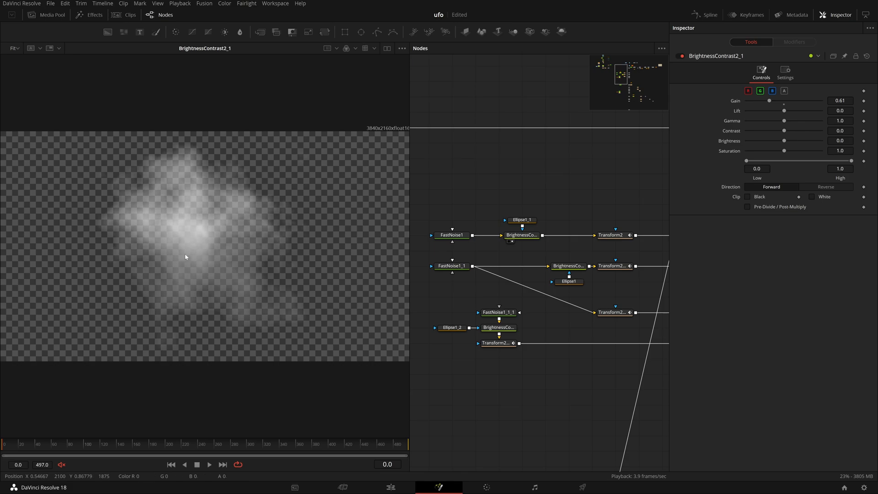
Display Transform2 in the viewer and examine the Offset modifier on its Center, then return to the transform settings
drag(614, 248, 473, 291)
click(483, 282)
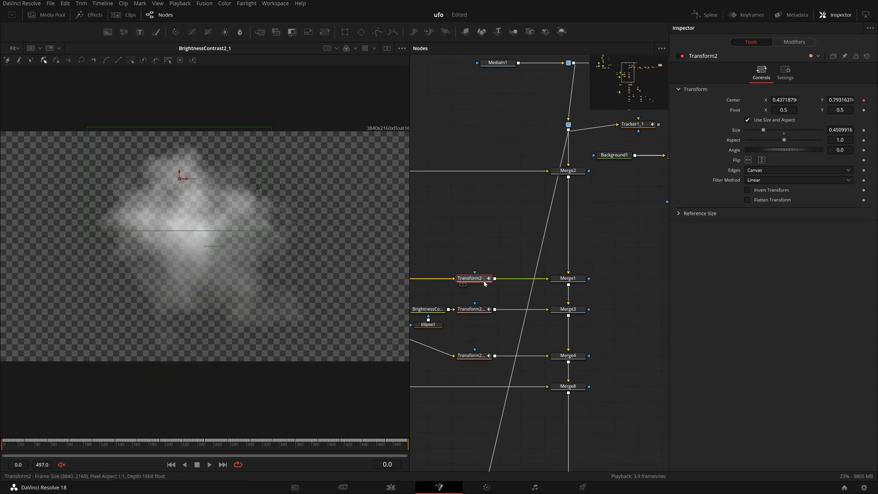
key(2)
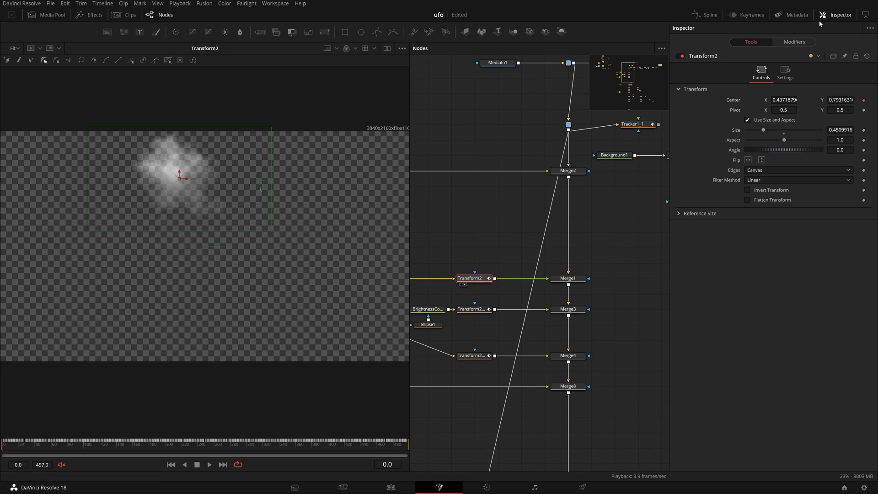
click(794, 42)
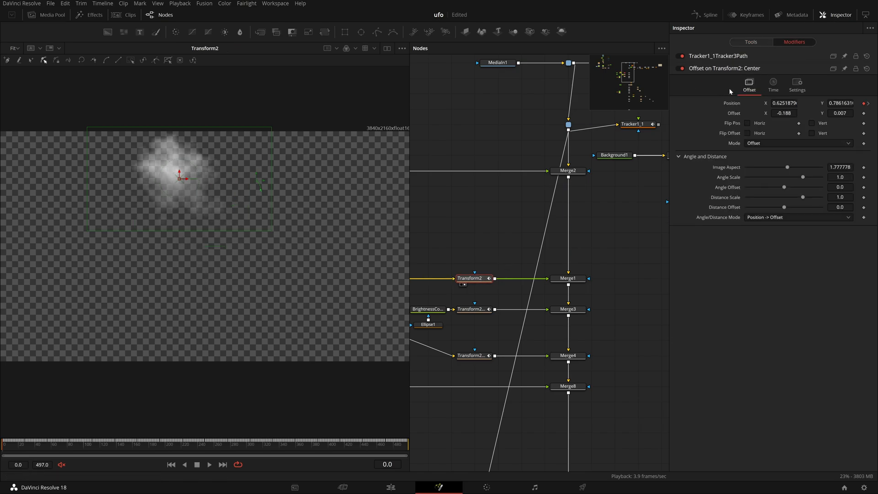
click(751, 42)
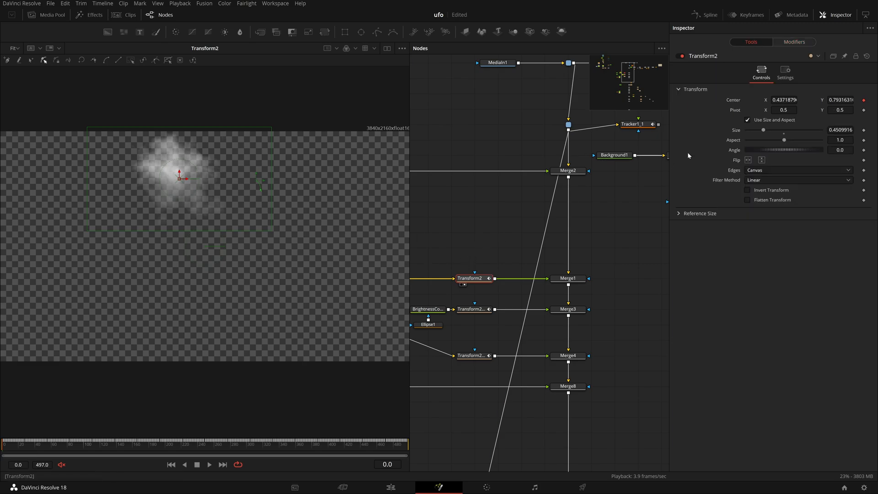
Examine Transform2's Tracker1_1Tracker3Path modifier and return to the transform settings
click(799, 42)
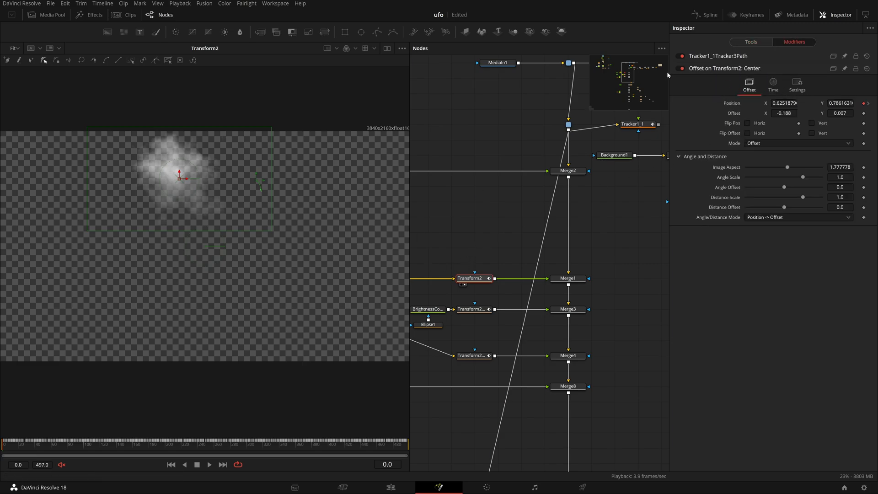
click(743, 56)
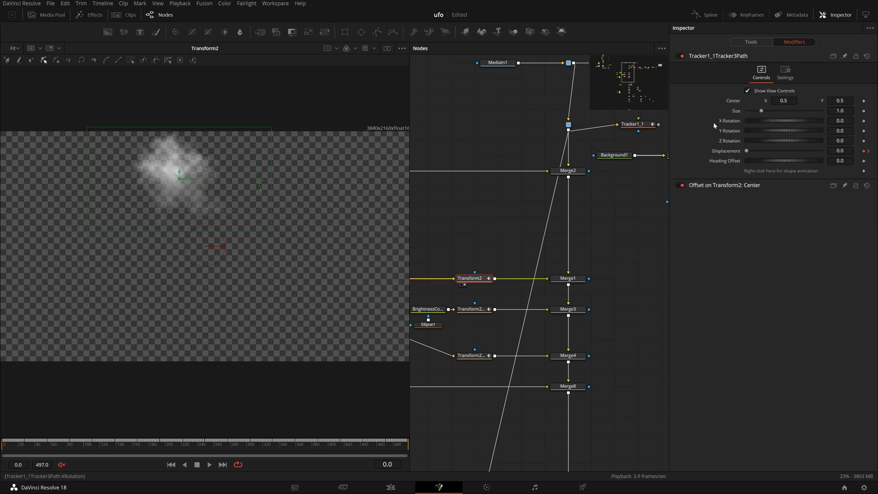
click(761, 41)
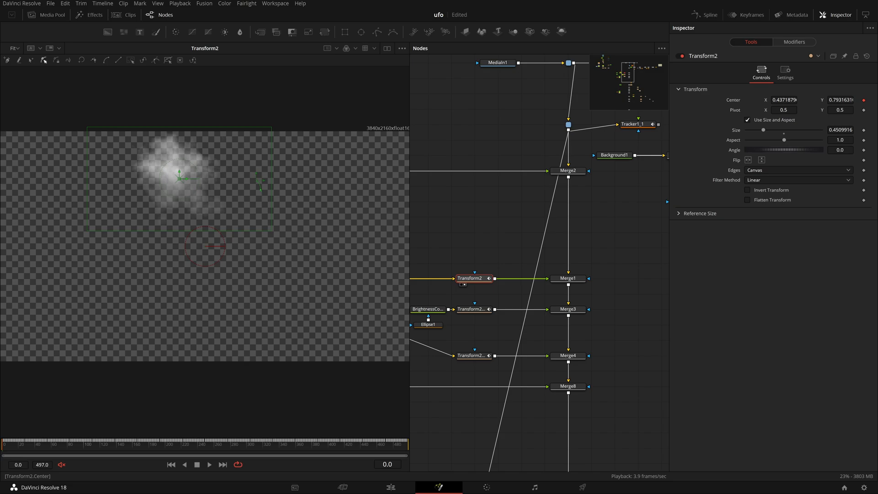
Examine Transform2's Tracker1_1Tracker3Path and Center Offset modifiers, and display Merge1 in the viewer
click(794, 43)
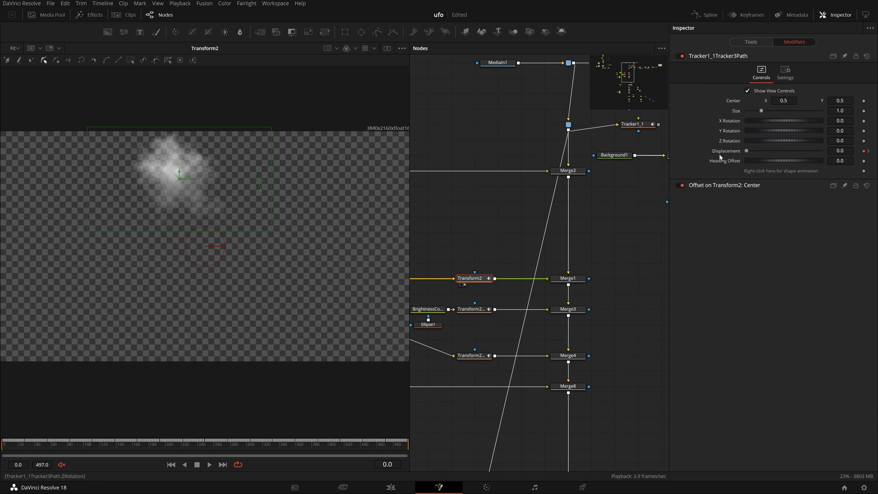
click(712, 185)
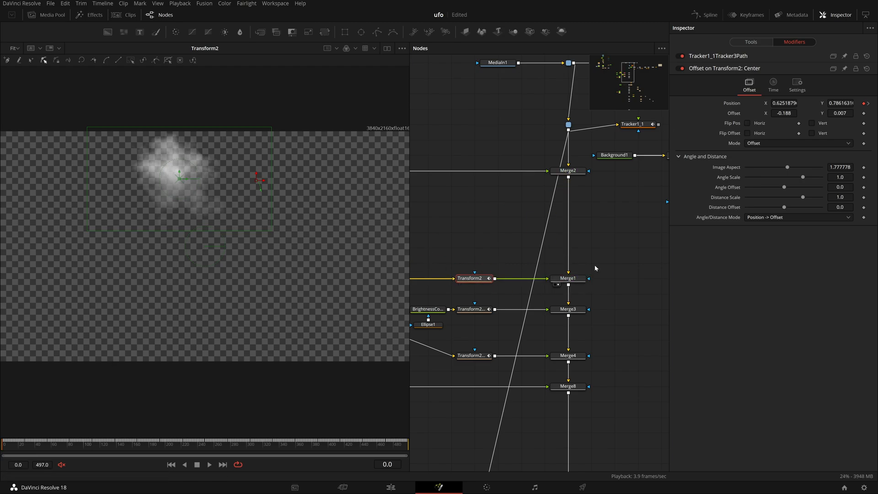
key(1)
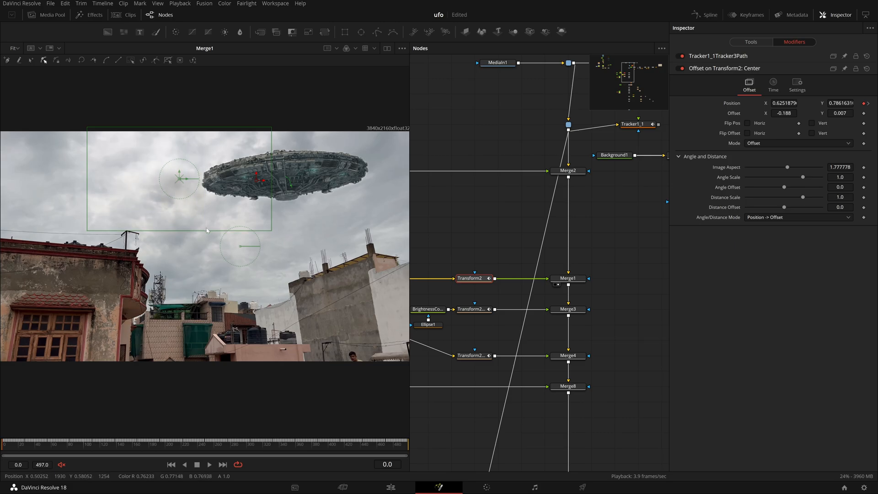
Return to Transform2's transform settings and toggle the node off and on repeatedly to compare Merge1 with and without the cloud
click(750, 42)
click(682, 57)
click(682, 56)
click(682, 57)
click(682, 57)
click(682, 56)
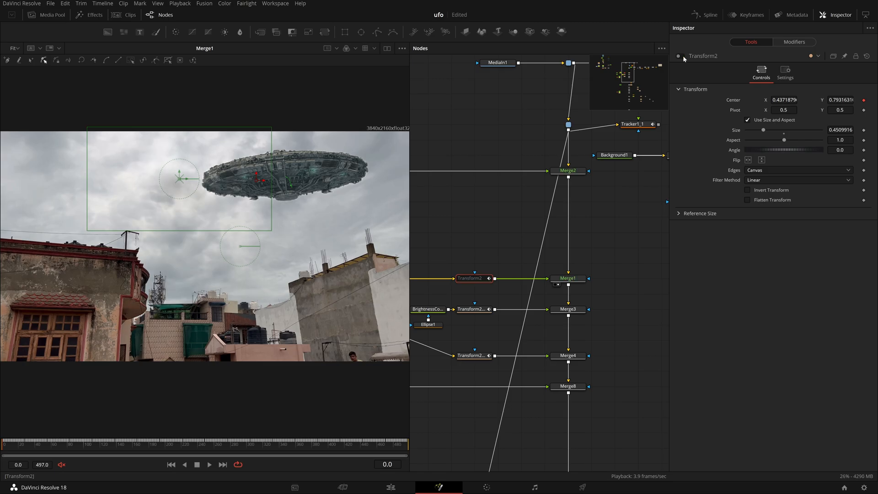
click(682, 56)
click(682, 56)
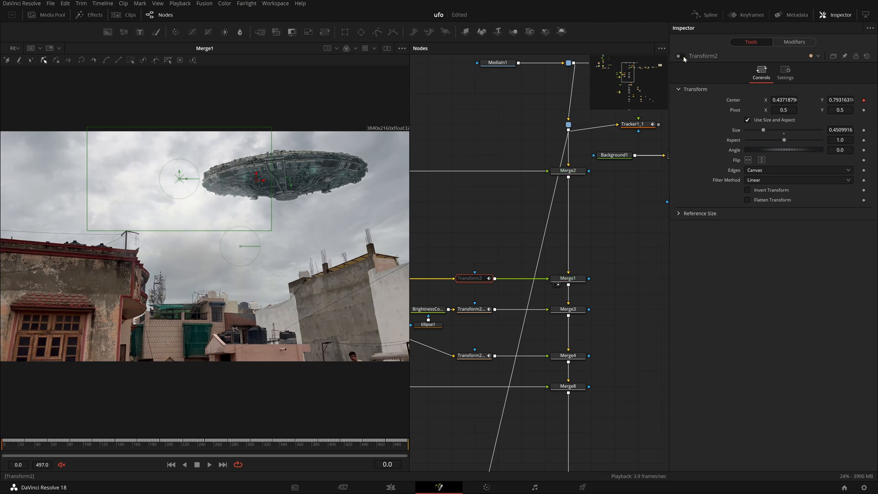
click(683, 56)
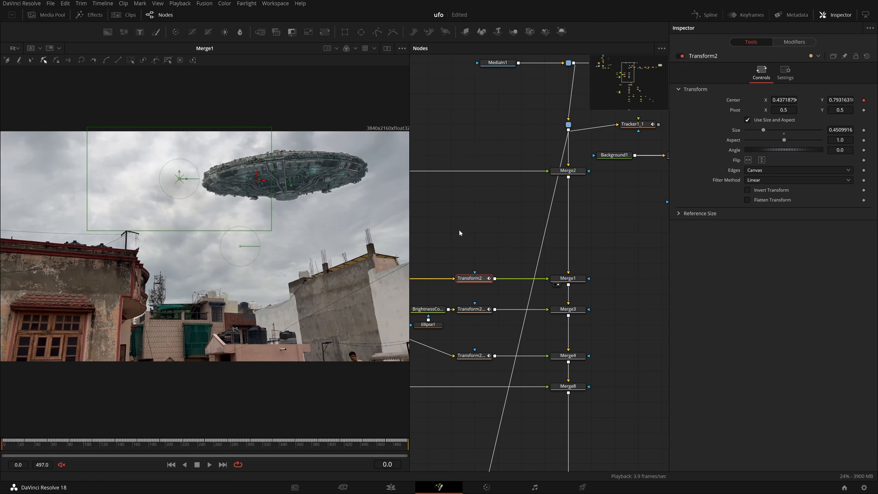
Compare Merge1 with Transform2 disabled and enabled at frame 302, and return to frame 0
drag(597, 267, 674, 251)
drag(519, 240, 586, 247)
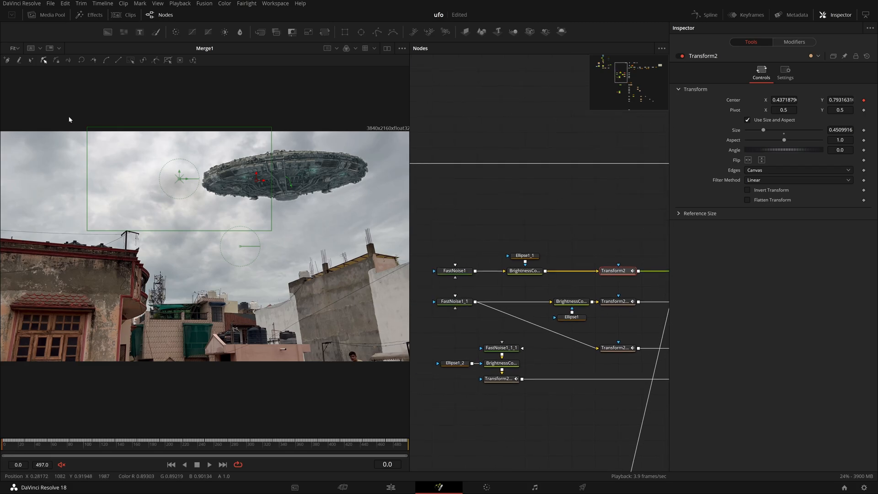
click(153, 445)
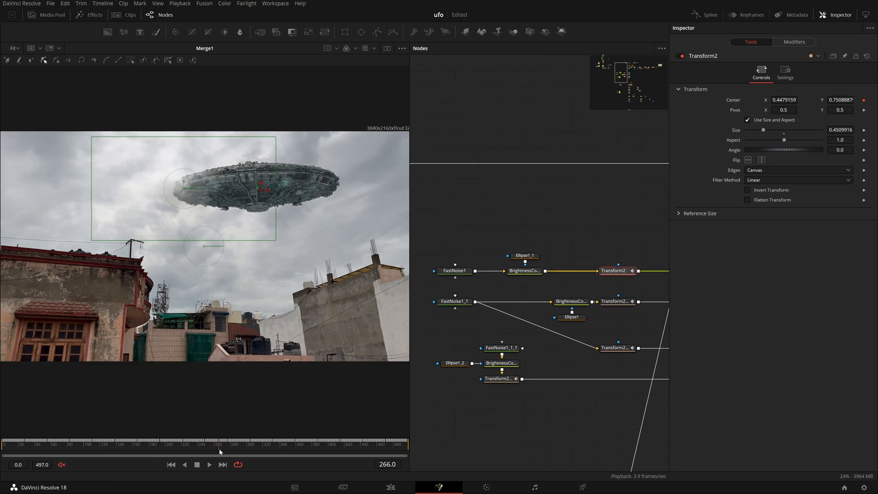
click(248, 447)
click(680, 55)
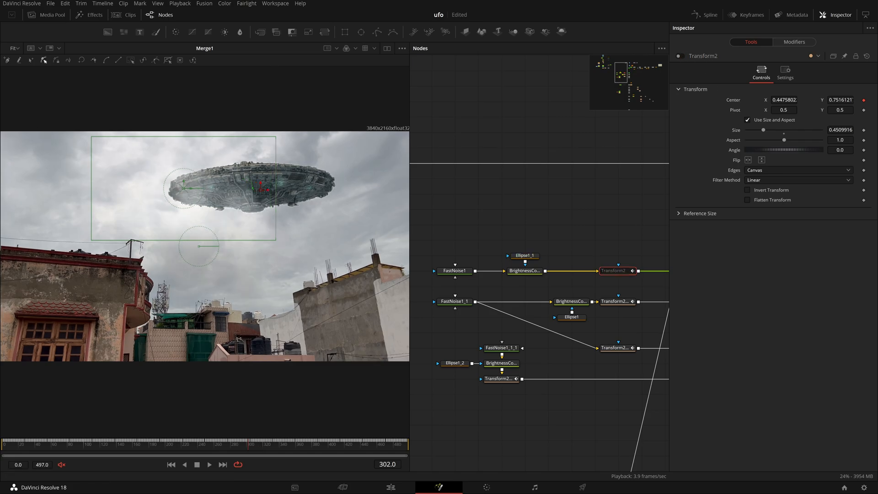
click(680, 56)
drag(572, 251, 317, 286)
drag(492, 259, 644, 240)
drag(522, 241, 598, 223)
drag(130, 441, 2, 446)
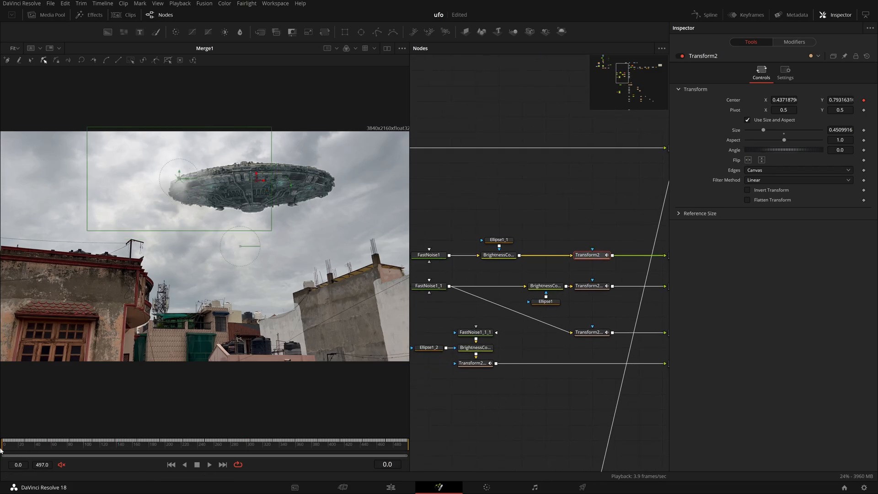
Preview the second cloud branch from FastNoise1_1 through BrightnessContrast2 to Transform2_1 in the viewer
drag(520, 356, 542, 360)
click(457, 296)
click(576, 296)
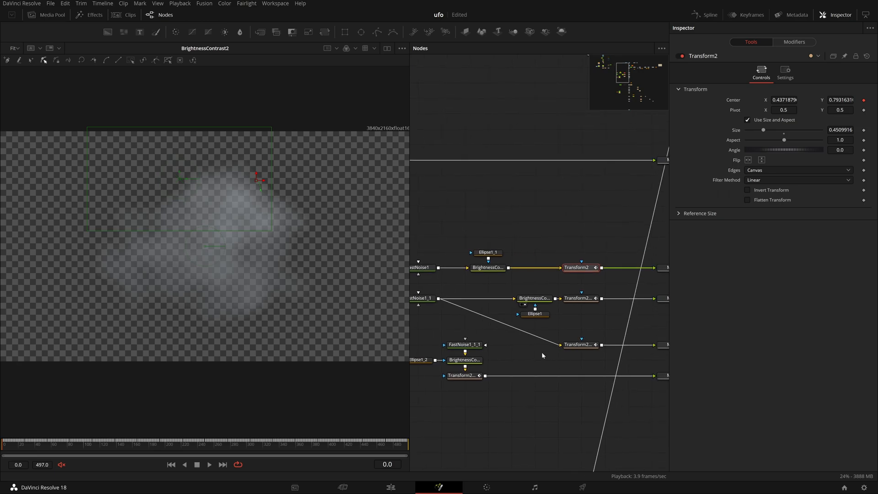
click(571, 304)
drag(590, 331, 516, 349)
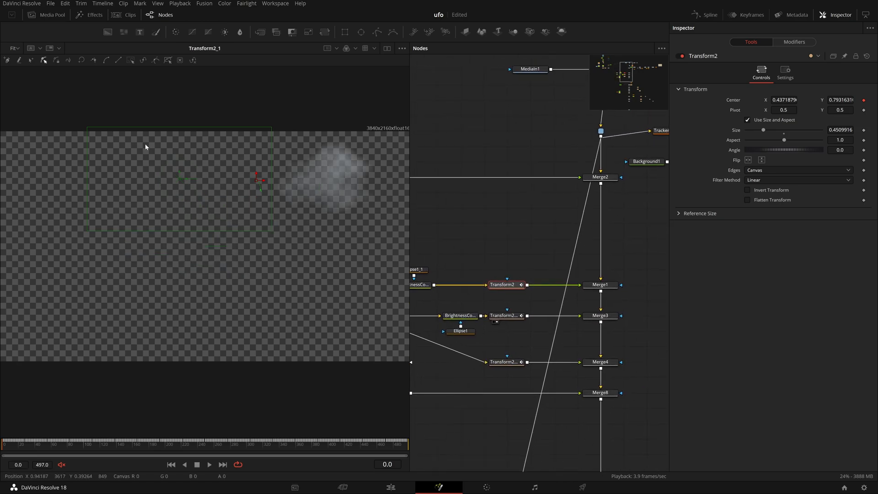
Examine Transform2_1's Tracker1_1Tracker3Path_1 modifier and return to its transform settings
click(503, 315)
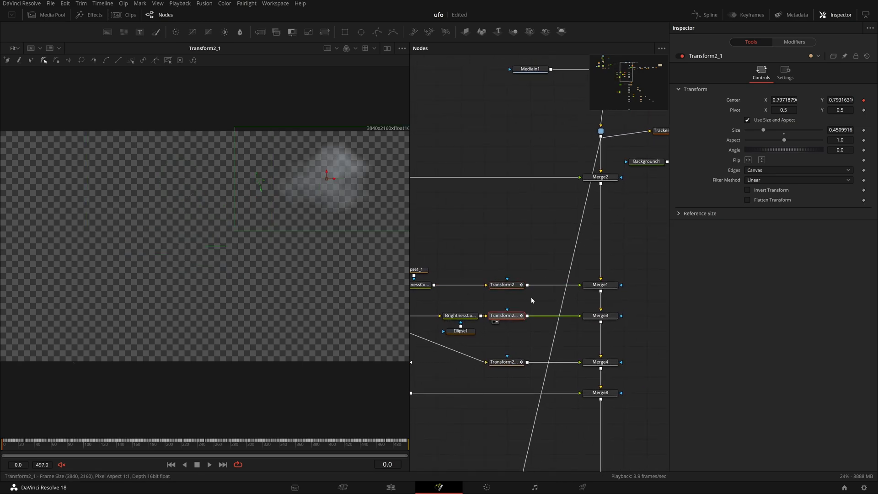
click(794, 42)
click(750, 56)
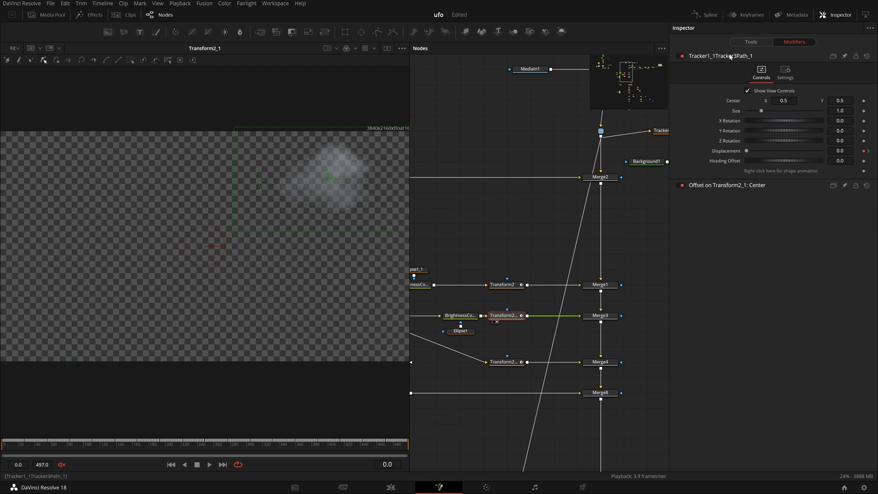
click(751, 44)
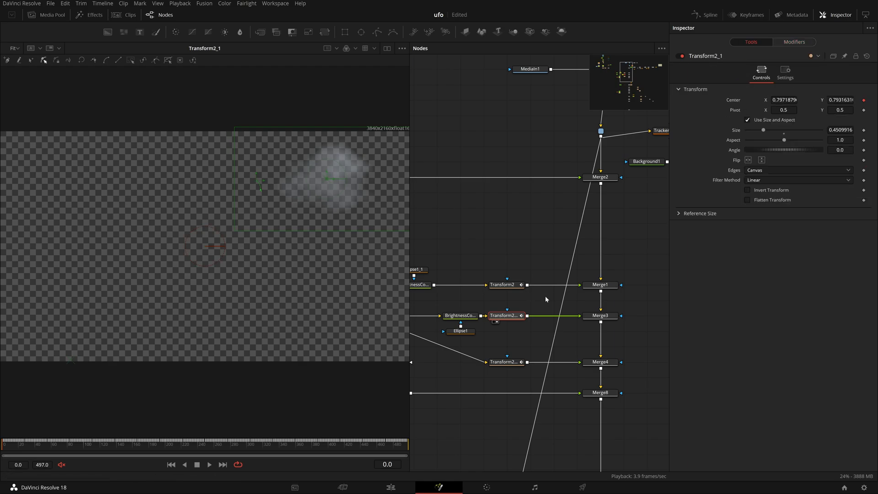
Display Merge3, Transform2_1_1 and Merge4 in the viewer to inspect the clouds layered over the UFO
drag(547, 300, 477, 298)
click(531, 314)
key(1)
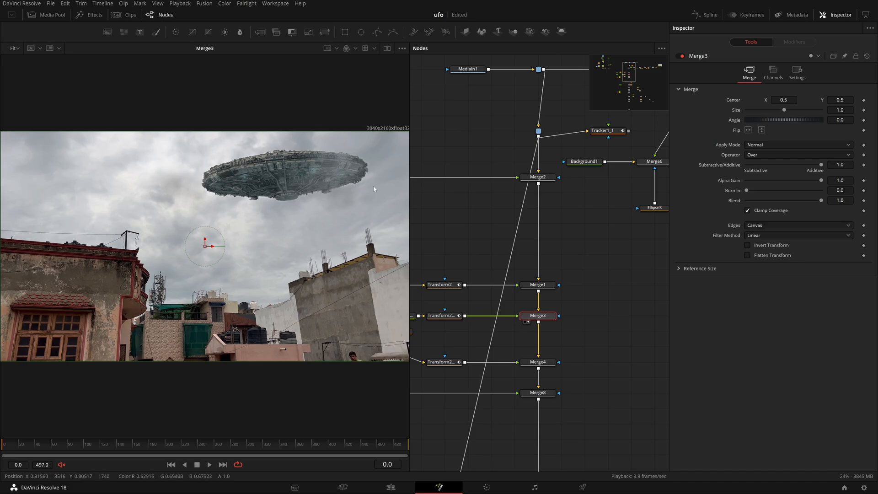
drag(591, 295, 640, 315)
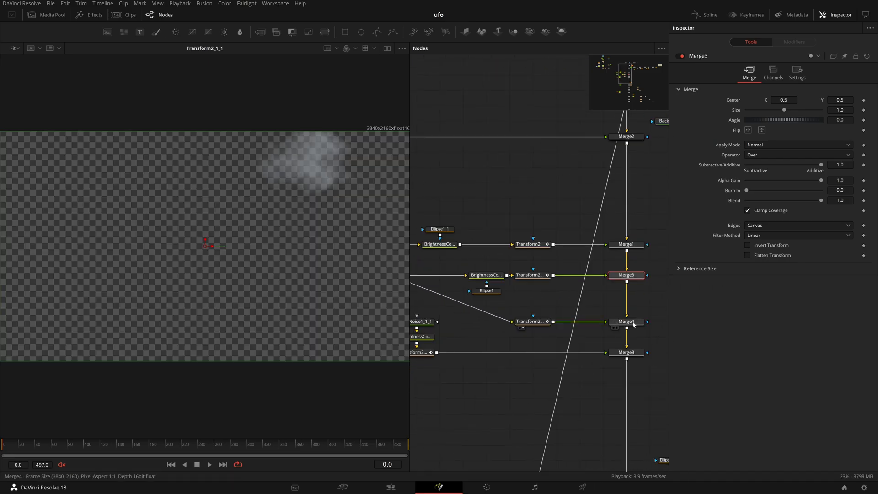
click(614, 328)
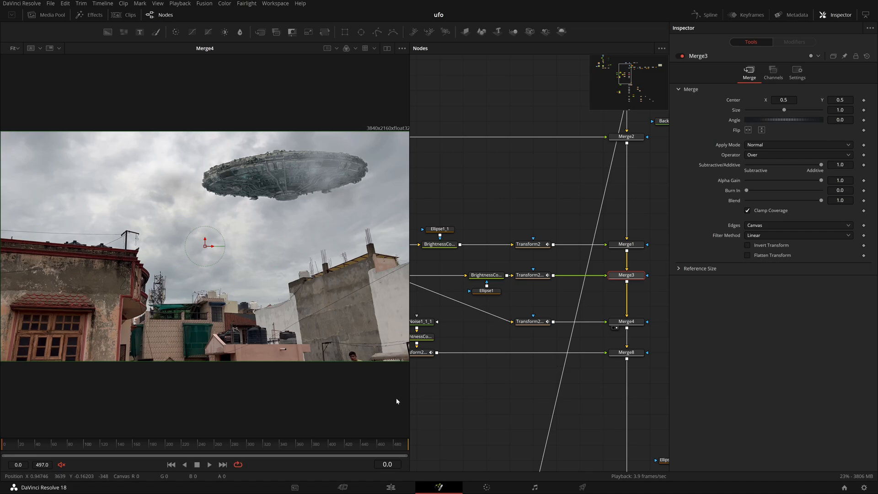
Preview the FastNoise1_1_1 cloud branch with its brightness and transform nodes, ending on Merge8 in the viewer
drag(476, 404, 558, 405)
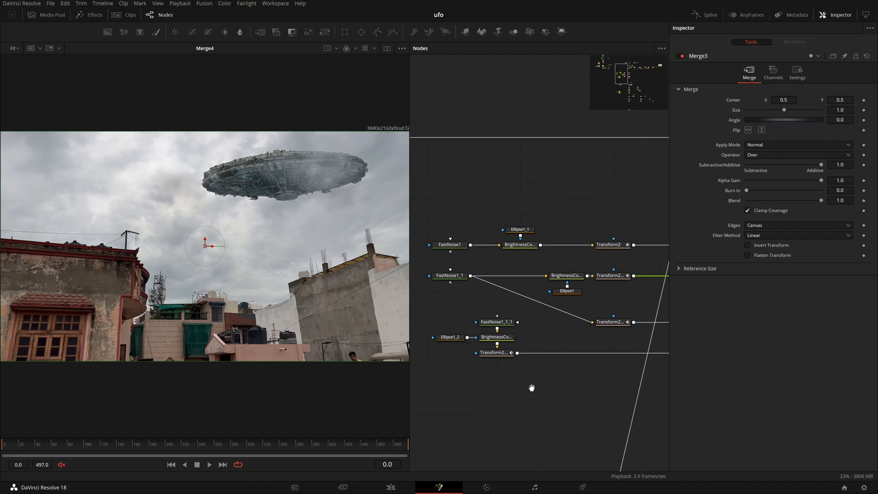
drag(502, 323, 170, 271)
drag(499, 338, 213, 284)
drag(508, 354, 365, 330)
drag(634, 440, 358, 410)
drag(472, 364, 601, 403)
drag(557, 366, 181, 308)
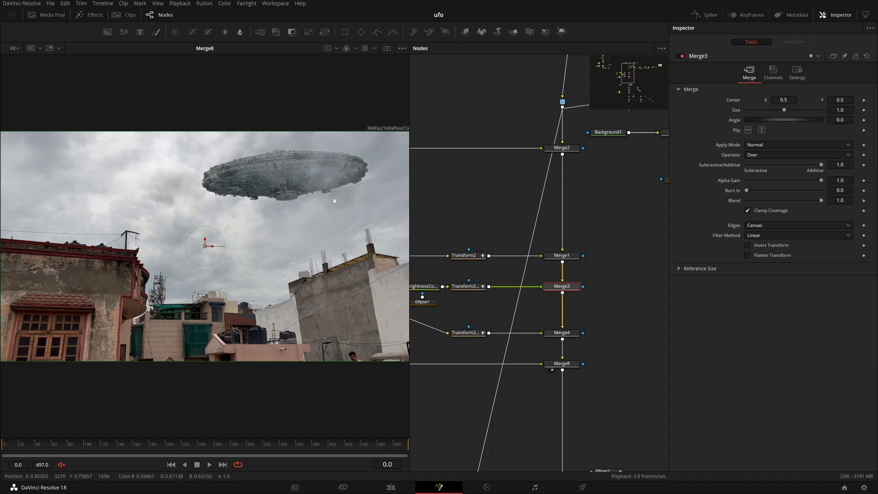
Display FastNoise2 in the viewer and examine its noise detail, contrast and X/Y scale settings
scroll(631, 427, down, 10)
drag(540, 362, 547, 368)
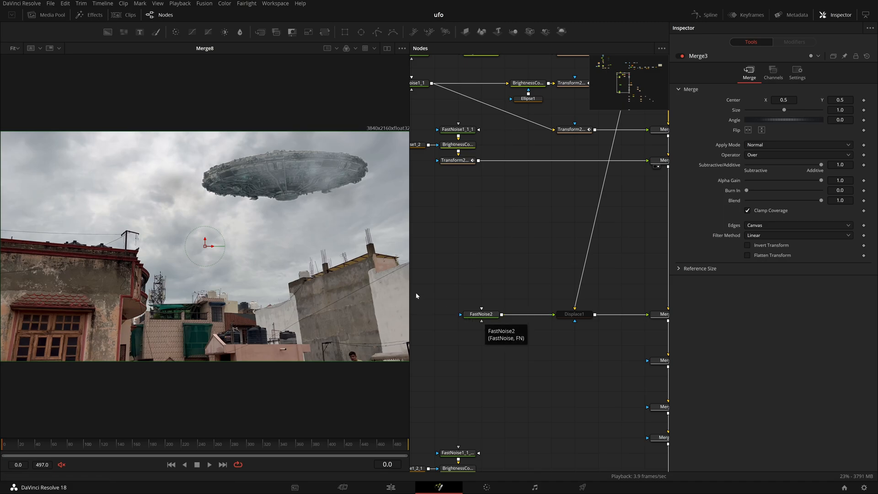
click(481, 314)
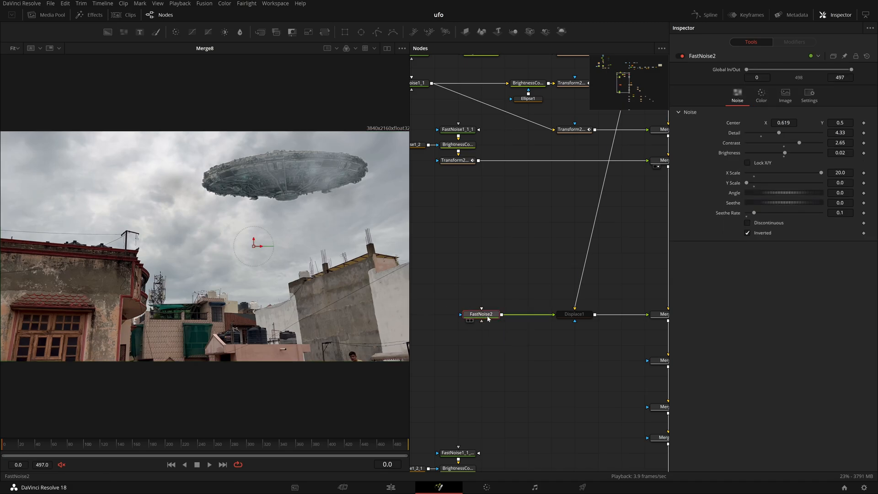
key(1)
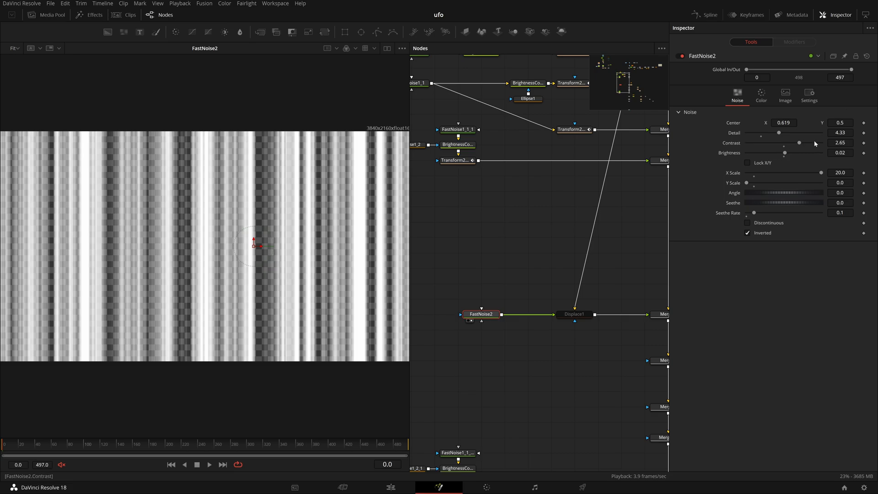
Display Displace1 in the viewer and enable the node
drag(577, 357, 515, 378)
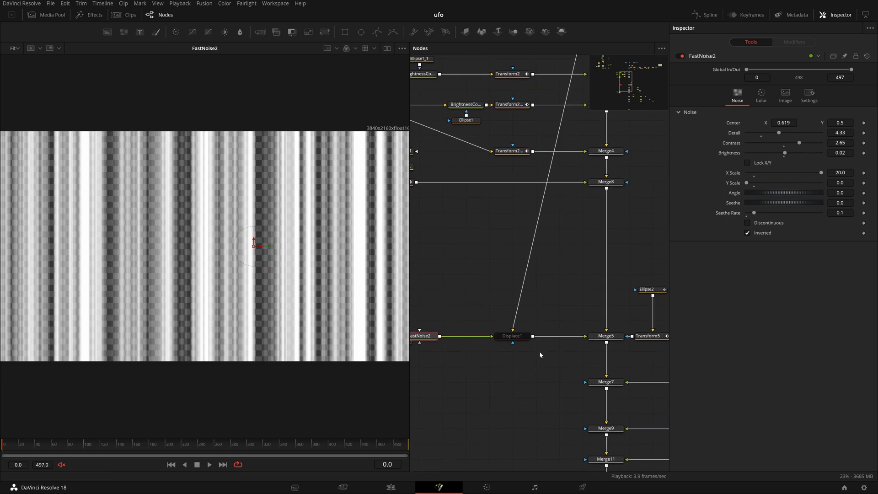
click(522, 337)
key(1)
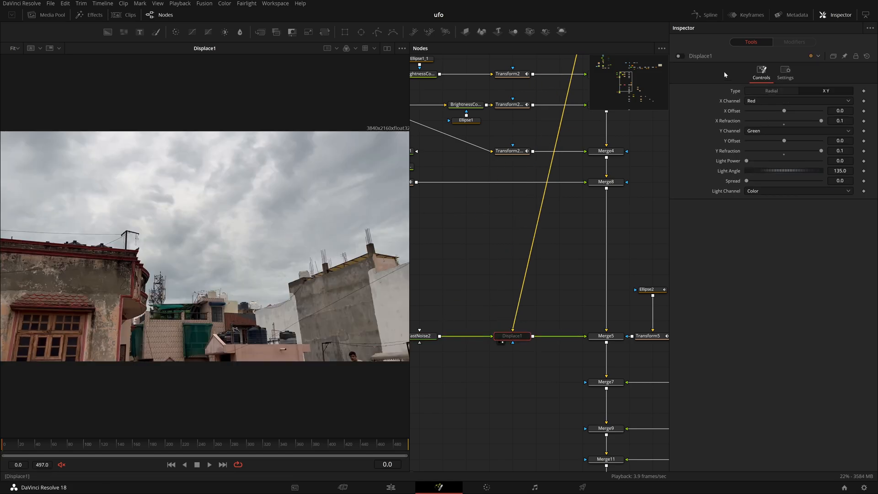
click(679, 56)
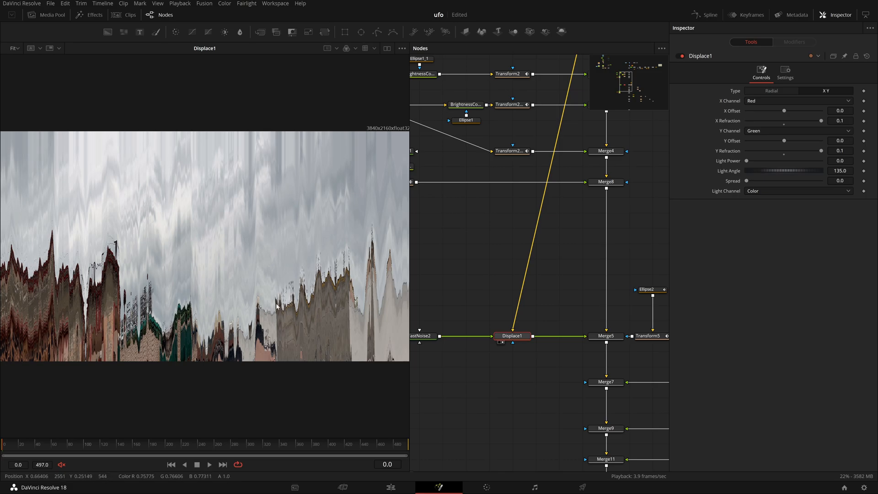
Select FastNoise2, play back the displaced footage briefly, and return to the first frame
click(422, 336)
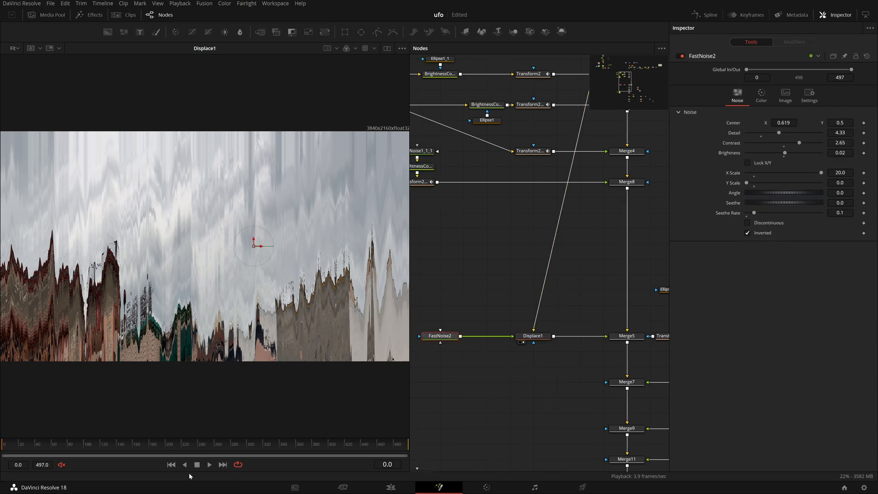
click(209, 464)
click(197, 464)
click(167, 464)
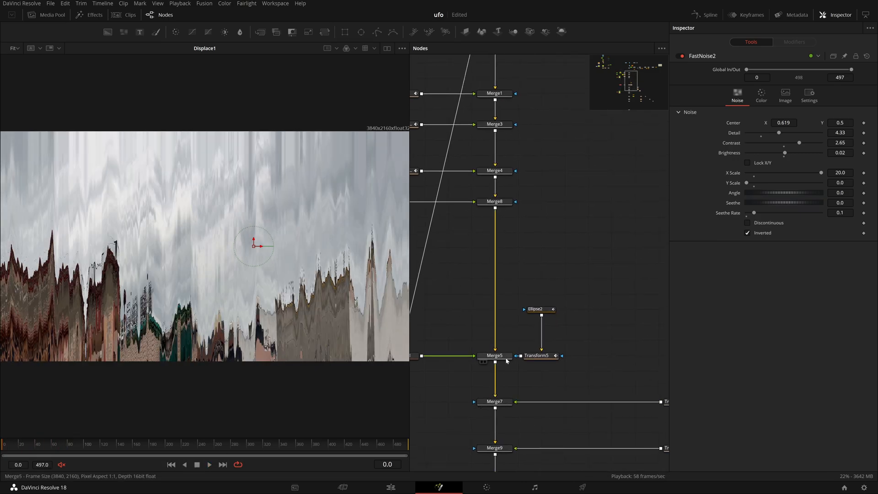
Display Merge5 and its Transform5 mask in the viewer, and examine Transform5's Path1 and Center Offset modifiers
drag(239, 362, 208, 362)
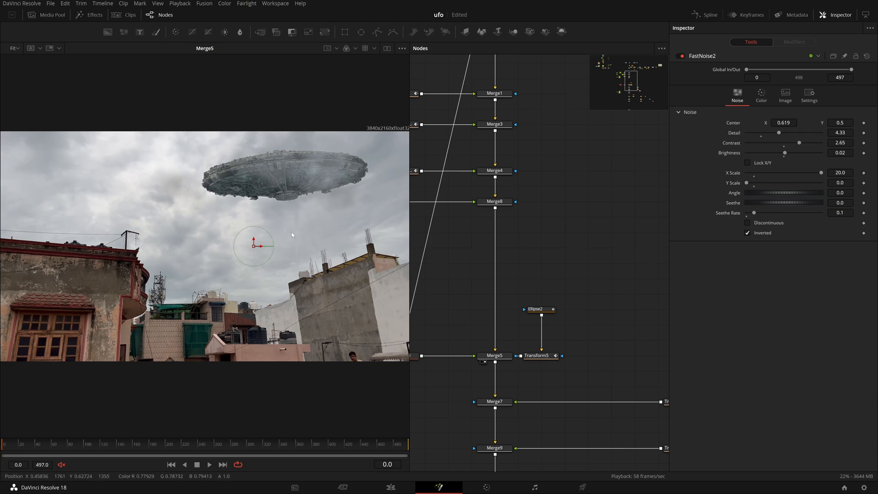
click(531, 361)
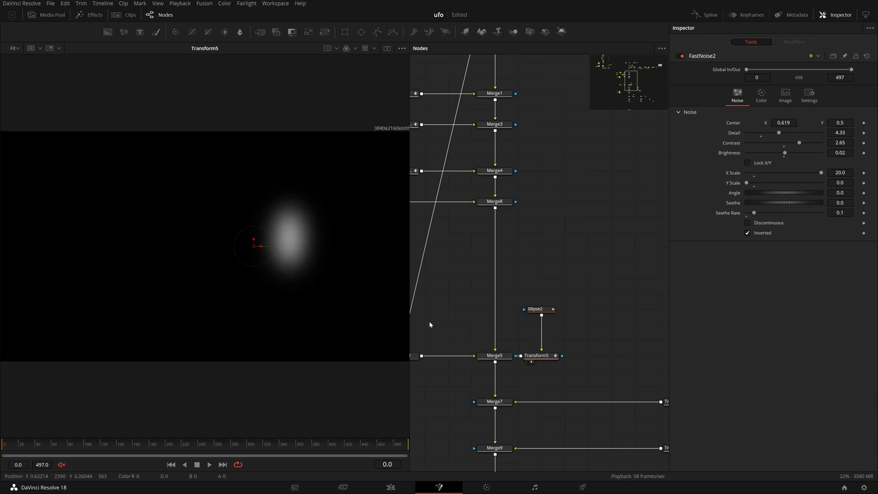
click(532, 356)
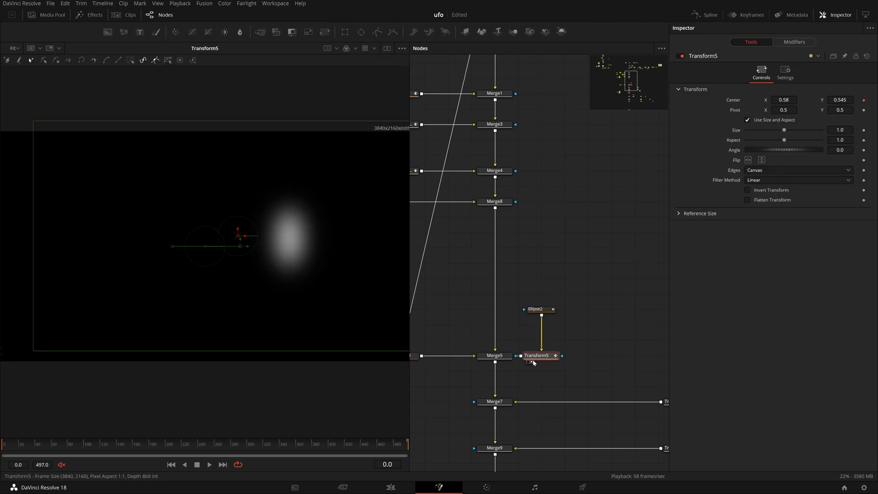
click(797, 43)
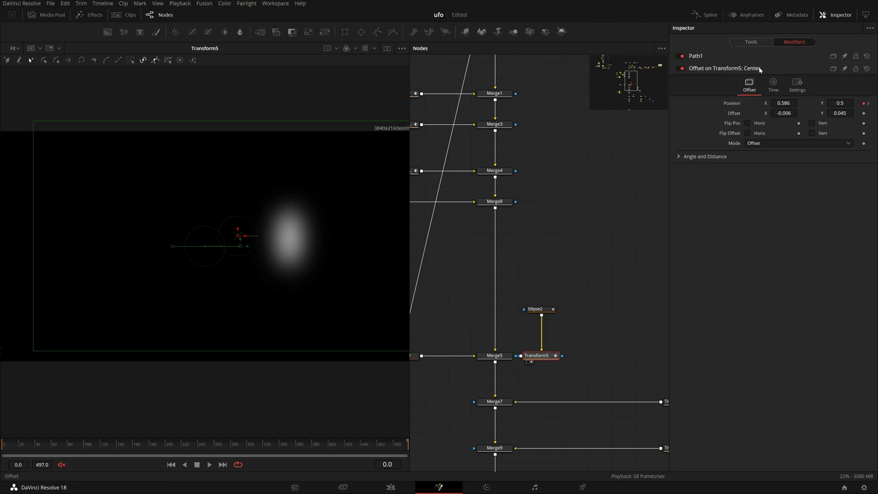
click(750, 43)
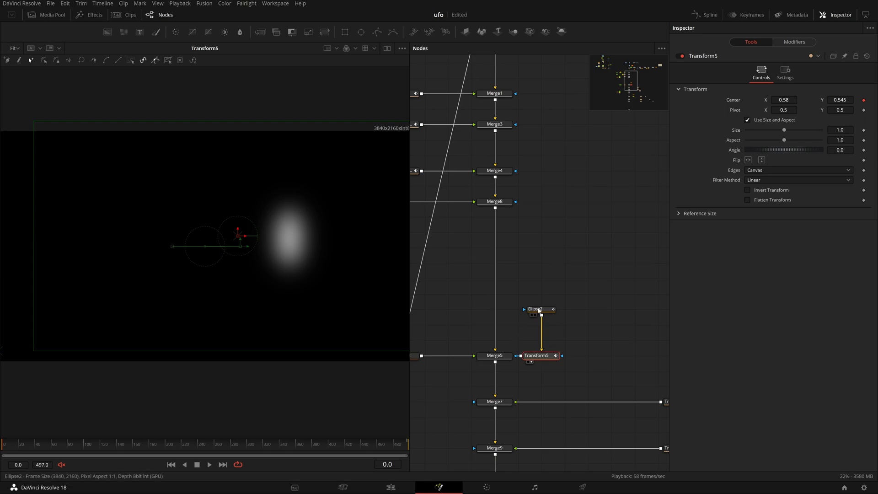
Display Merge5 in the viewer and play back the masked displacement beneath the UFO
drag(487, 356, 357, 339)
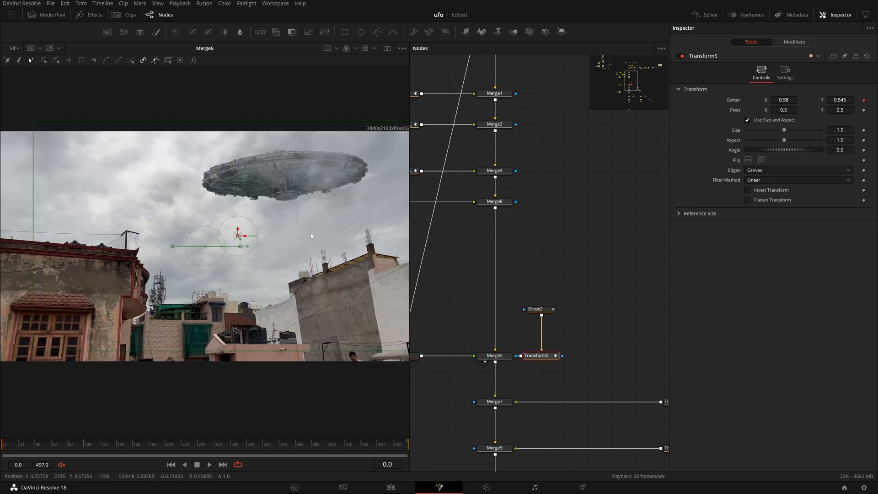
click(209, 464)
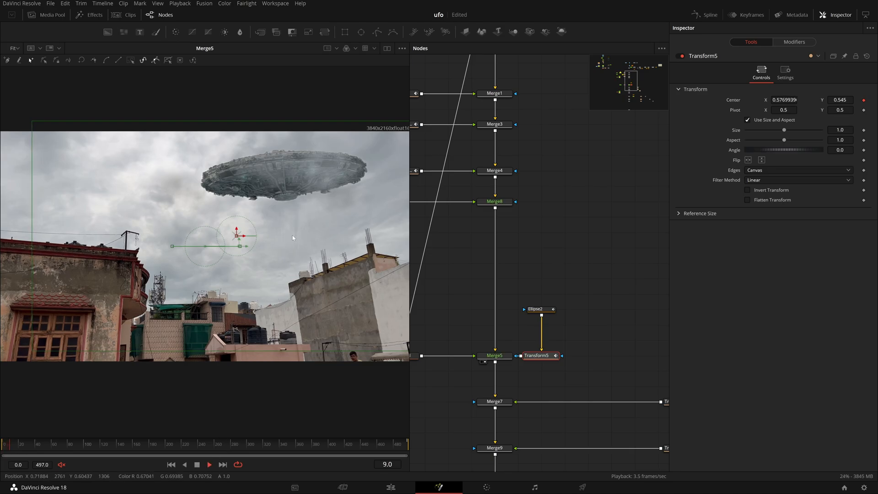
Return to the first frame and disable the Displace1 node
click(171, 464)
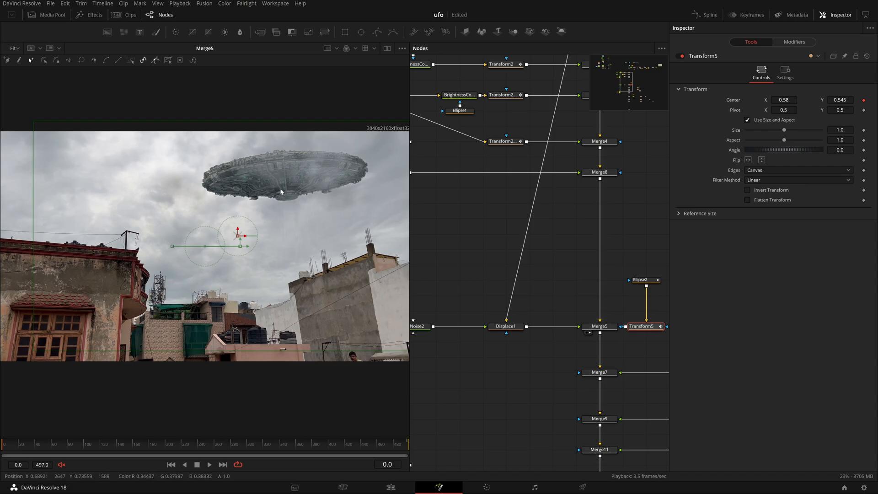
scroll(524, 320, left, 1)
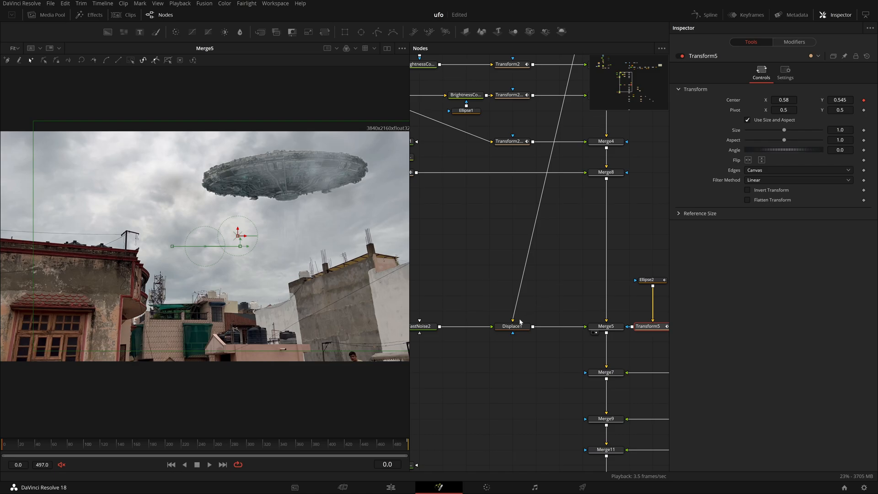
click(513, 326)
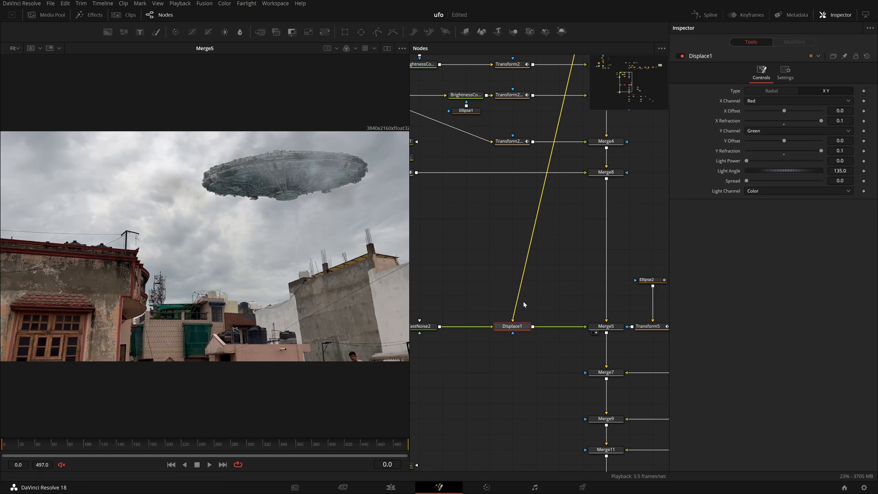
click(682, 55)
Select the Merge7, Merge9, Merge11 and Merge8_1 nodes together in the node graph
scroll(561, 296, right, 2)
scroll(517, 271, down, 2)
scroll(635, 331, right, 2)
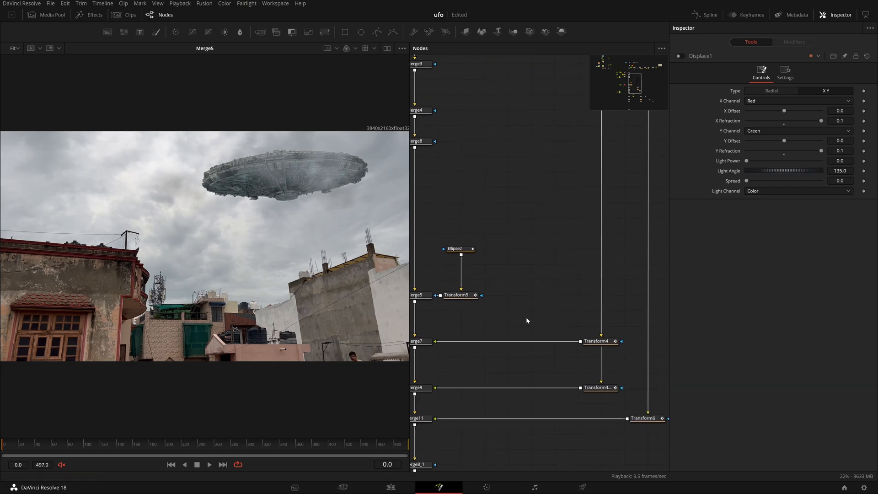
scroll(532, 300, down, 2)
drag(541, 272, 414, 467)
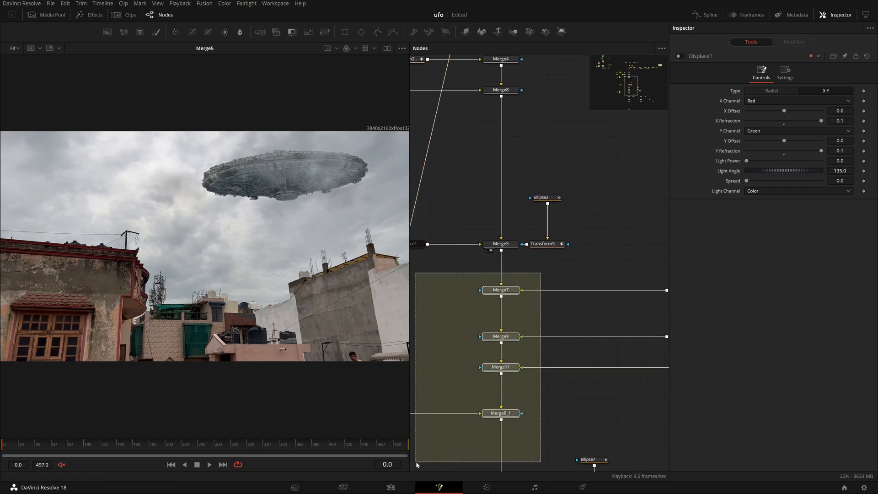
Select Tracker1_1, and examine its tracker settings and modifiers
scroll(599, 231, up, 5)
scroll(581, 273, up, 4)
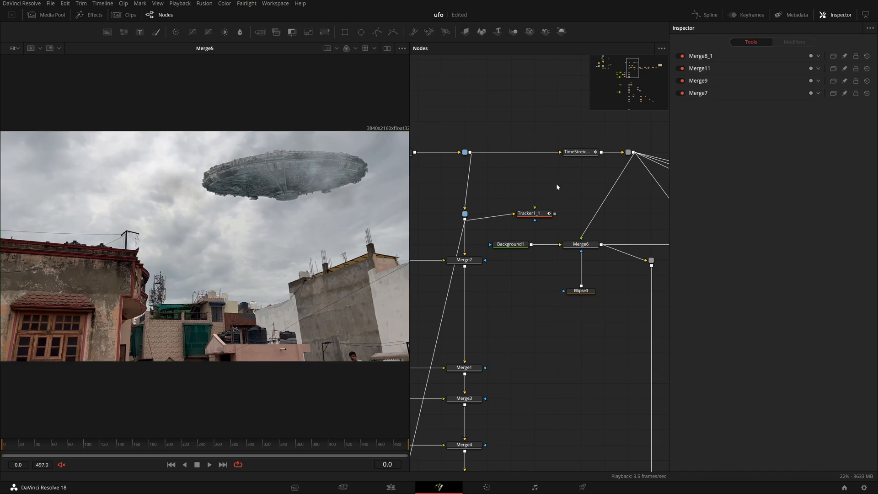
scroll(558, 182, right, 2)
scroll(558, 182, up, 1)
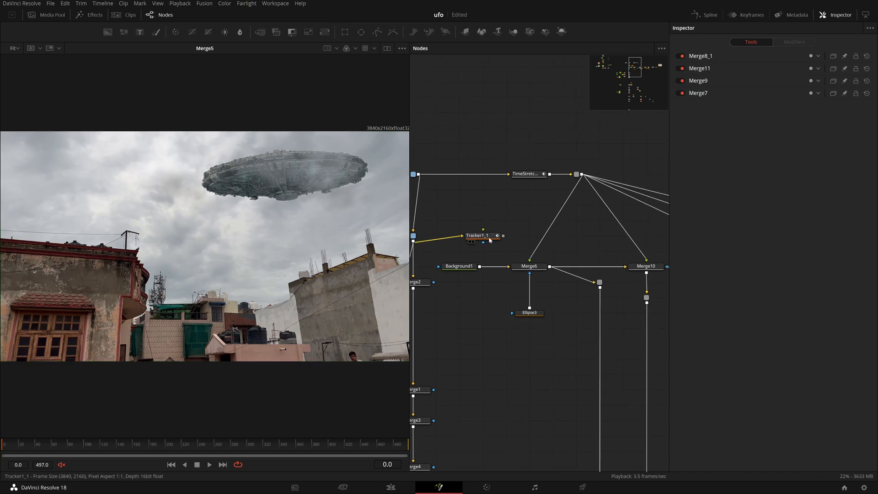
click(475, 241)
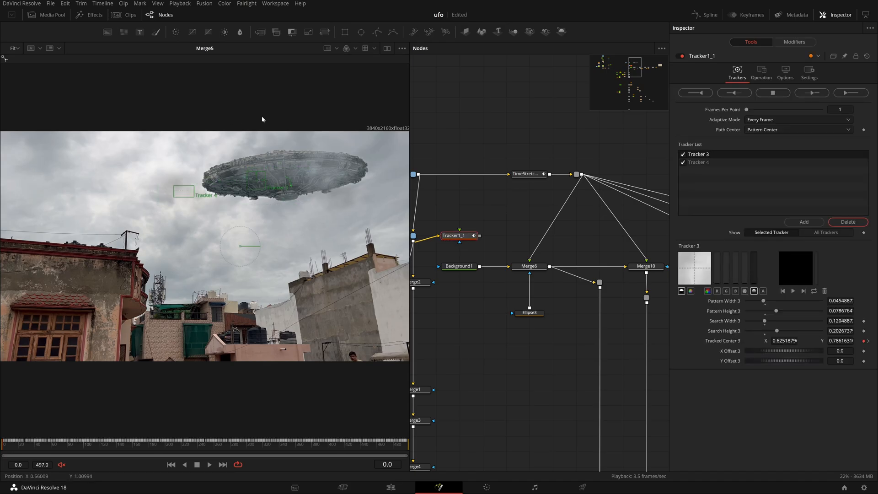
scroll(481, 257, up, 2)
scroll(480, 256, right, 1)
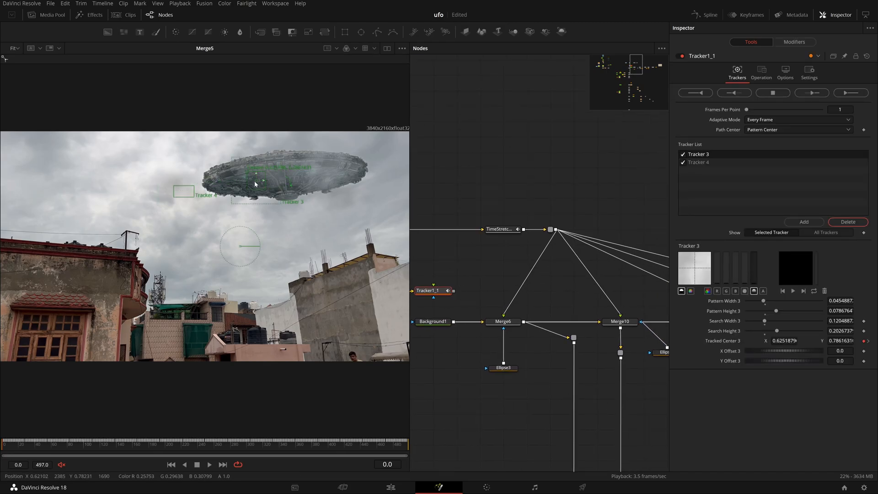
click(797, 42)
click(751, 42)
Select MediaIn1 and display the original sky footage in the viewer
drag(533, 204, 629, 259)
drag(423, 250, 324, 246)
click(480, 231)
click(427, 252)
drag(521, 216, 441, 238)
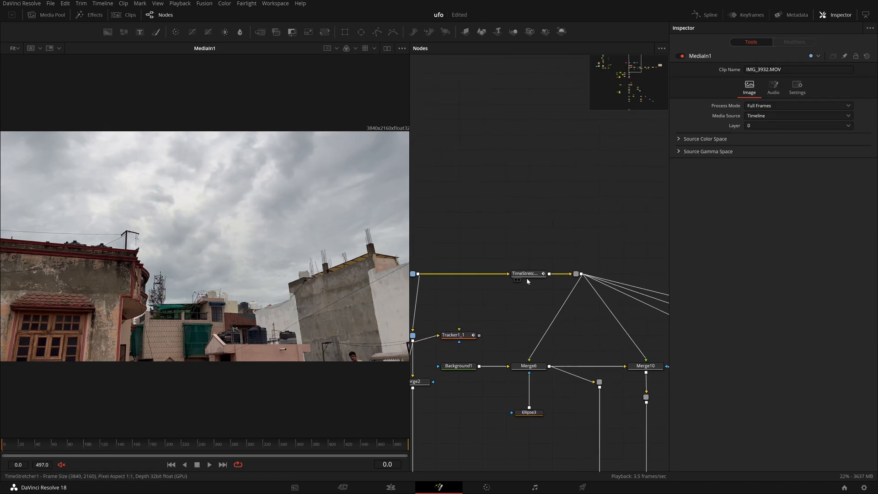
Display TimeStretcher1 in the viewer, play back the retimed footage, and return to the first frame
click(533, 277)
key(1)
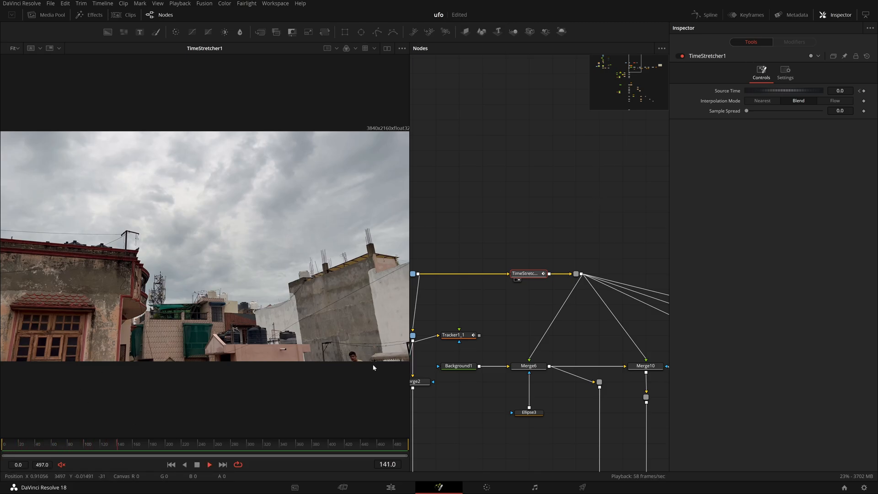
click(197, 465)
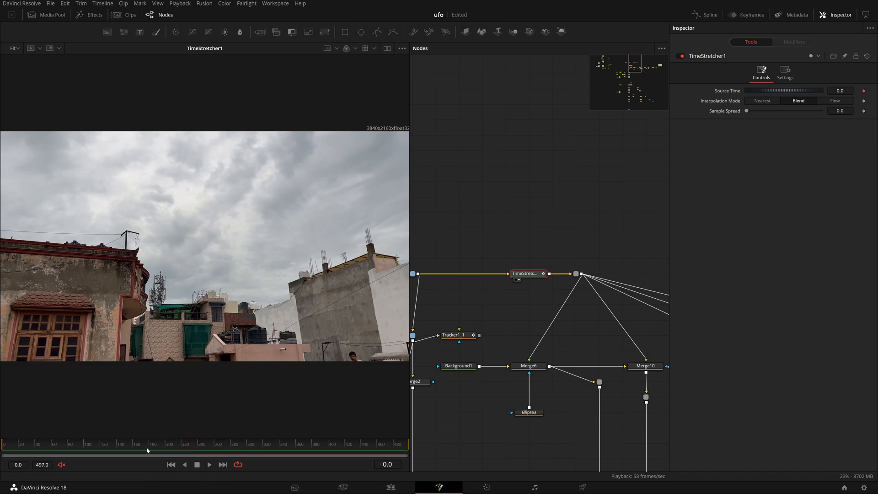
Display Merge6 in the viewer and examine the colour settings of its Background1 input
drag(541, 310, 584, 251)
click(473, 304)
drag(594, 283, 338, 199)
drag(595, 383, 504, 413)
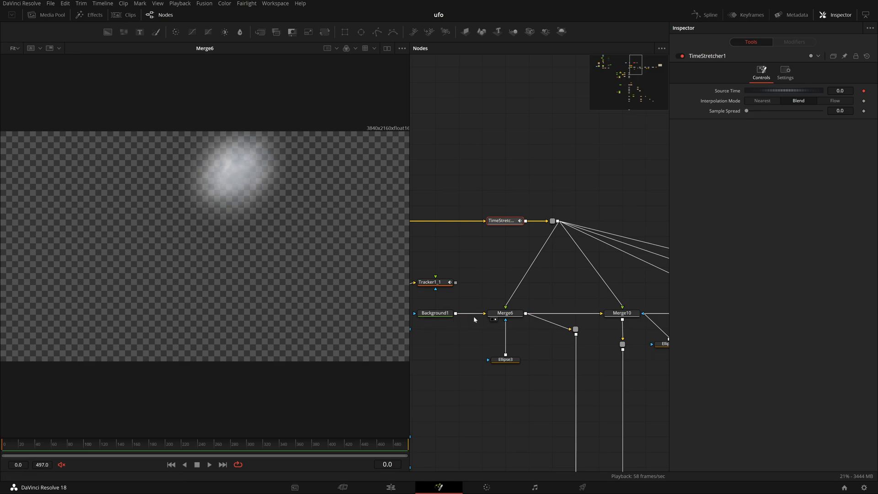
click(435, 312)
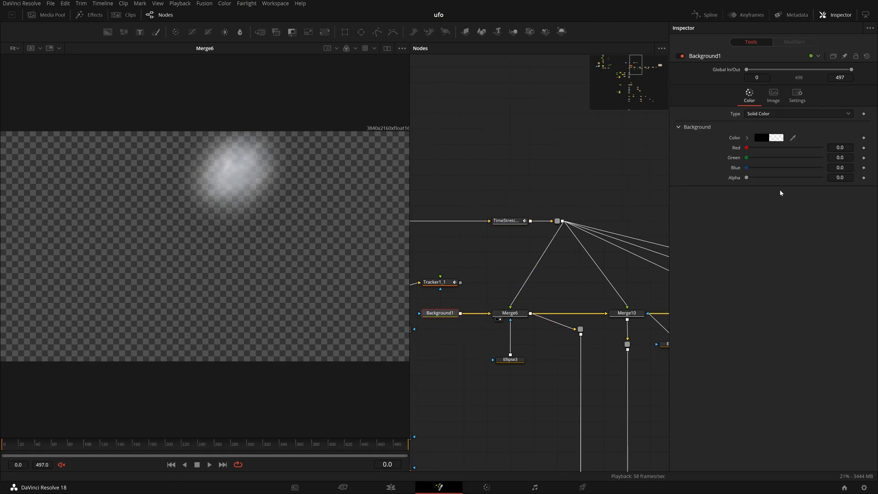
Display TimeStretcher1 in the viewer and mark out the cloud region used for the cutouts
drag(566, 388, 534, 396)
drag(521, 368, 541, 361)
click(486, 230)
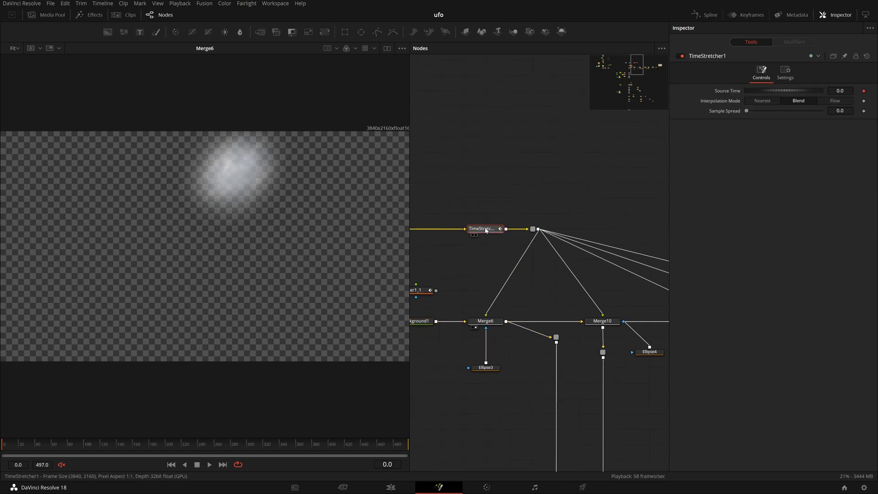
key(1)
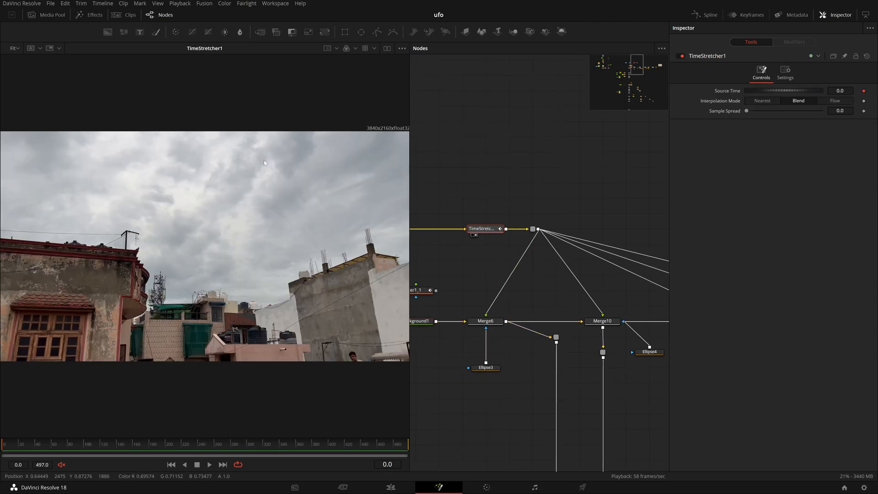
drag(33, 133, 336, 216)
drag(411, 224, 410, 224)
drag(33, 133, 385, 204)
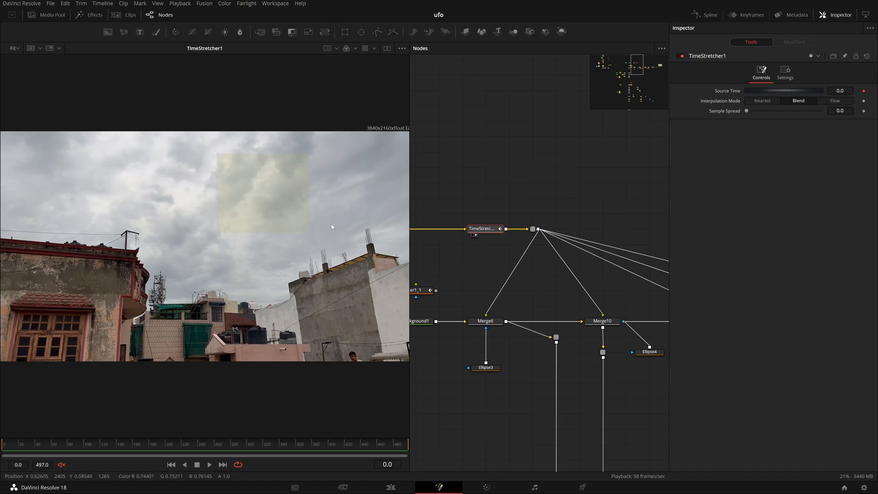
Display the masked cloud cutouts and their ellipse masks in the viewer one after another, from Ellipse3 through Ellipse8
drag(487, 368, 350, 337)
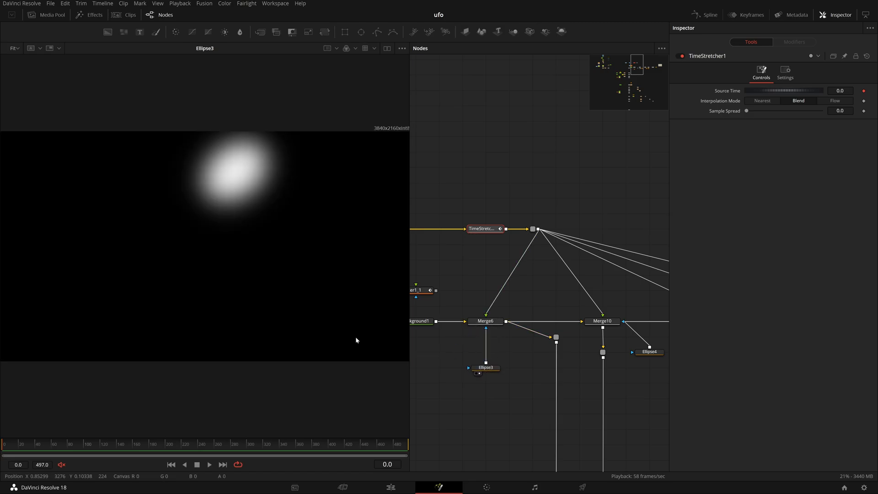
drag(493, 321, 375, 297)
drag(508, 300, 464, 286)
drag(516, 313, 254, 283)
drag(572, 298, 411, 291)
drag(471, 312, 356, 292)
drag(539, 304, 219, 288)
click(637, 306)
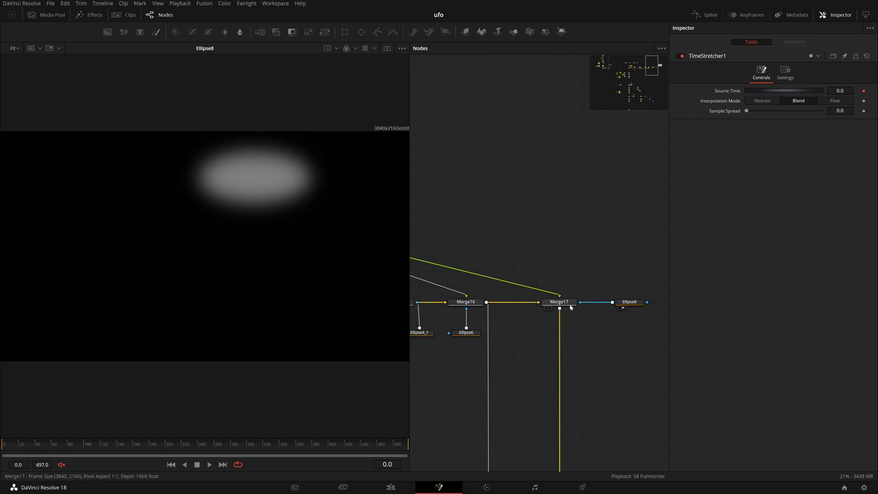
Display the Merge17 cloud cutout in the viewer and play it back briefly
drag(570, 305, 303, 228)
drag(515, 346, 576, 347)
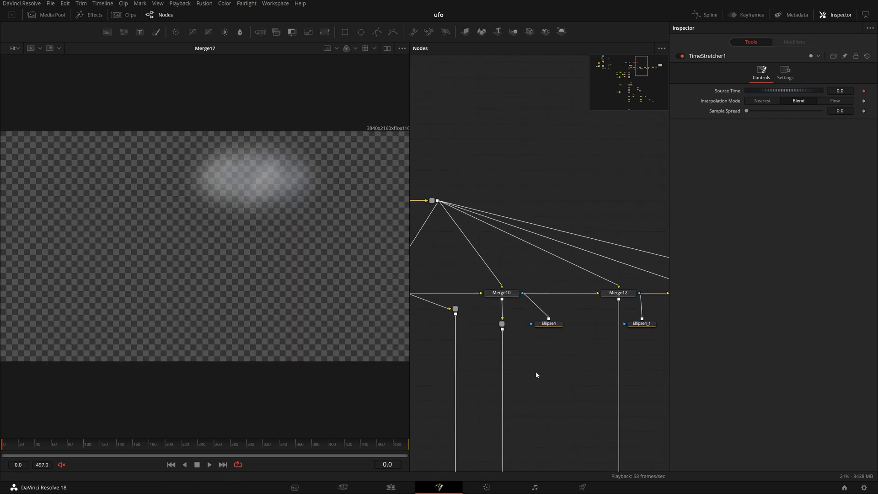
click(209, 464)
click(197, 464)
Trace the Merge6 and Merge10 outputs down the node graph, and select Transform4
drag(418, 425, 629, 413)
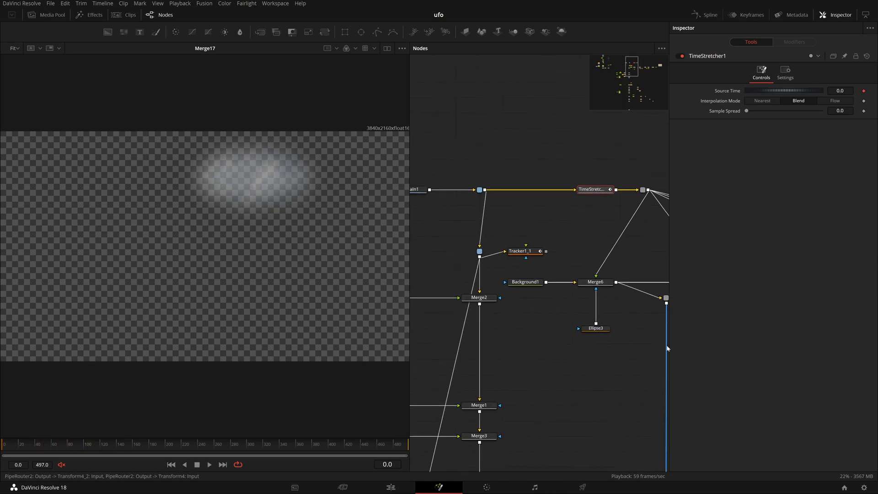
drag(558, 392, 546, 391)
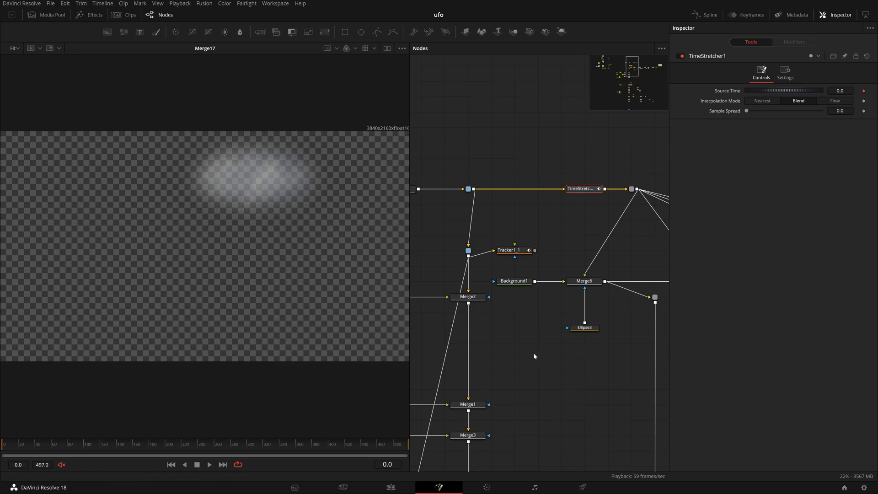
drag(588, 380, 535, 300)
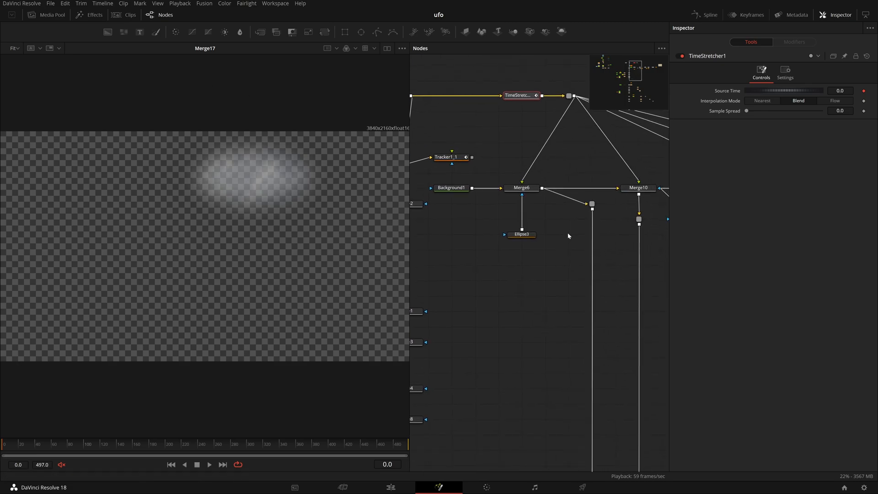
drag(603, 213, 485, 202)
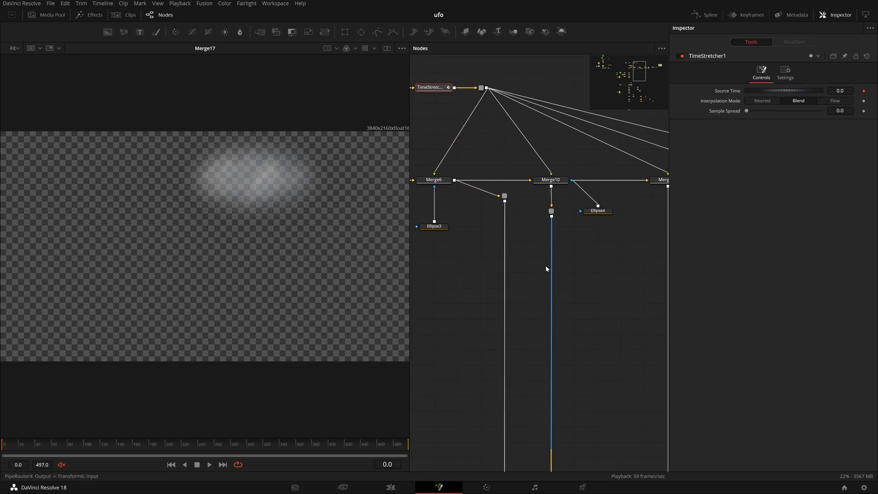
drag(522, 299, 486, 184)
drag(633, 279, 690, 106)
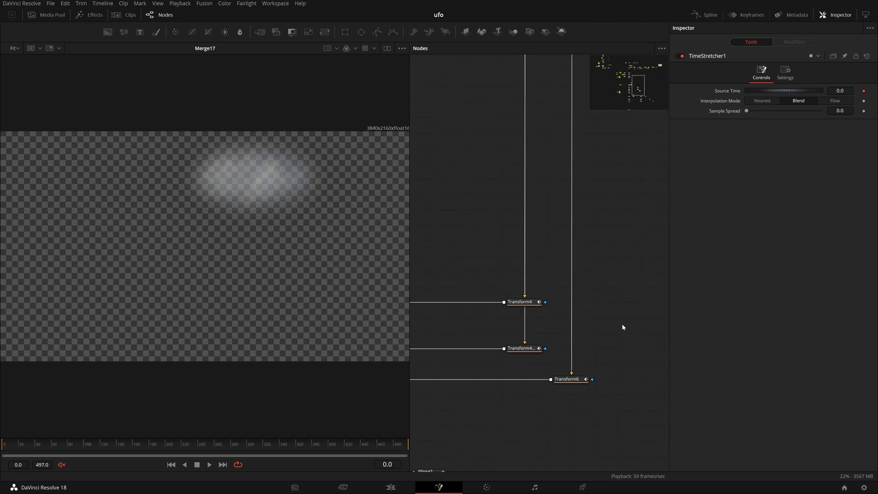
click(528, 306)
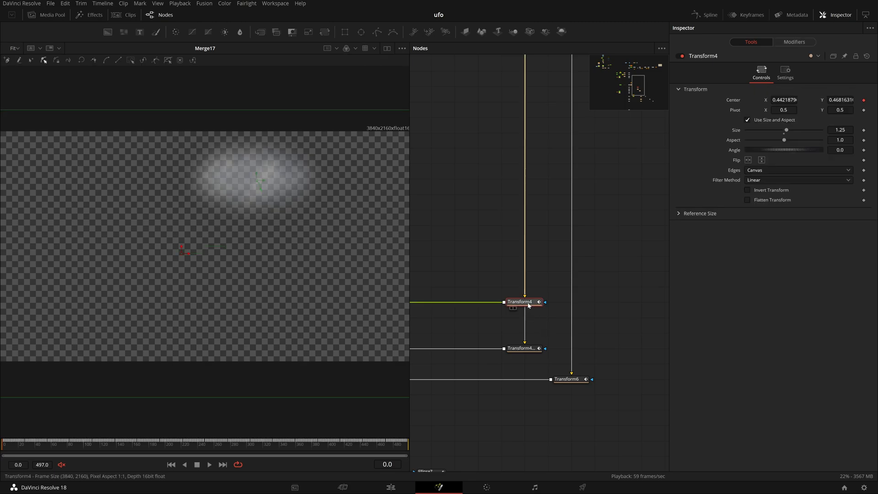
Examine the connection options for Transform4's Center and the node's modifiers
right_click(737, 103)
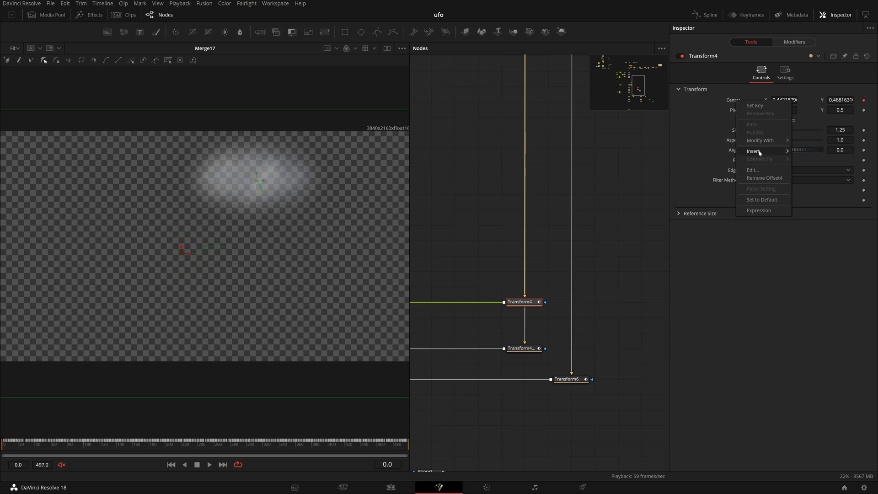
mouse_move(765, 143)
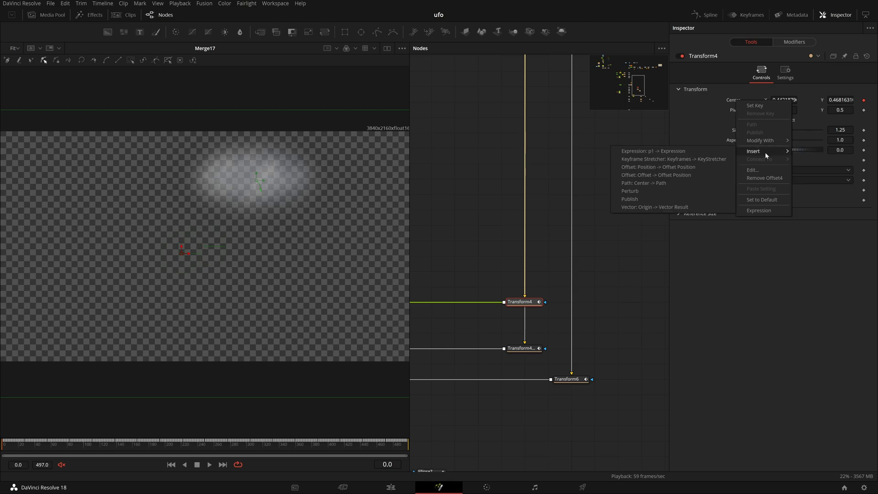
click(788, 263)
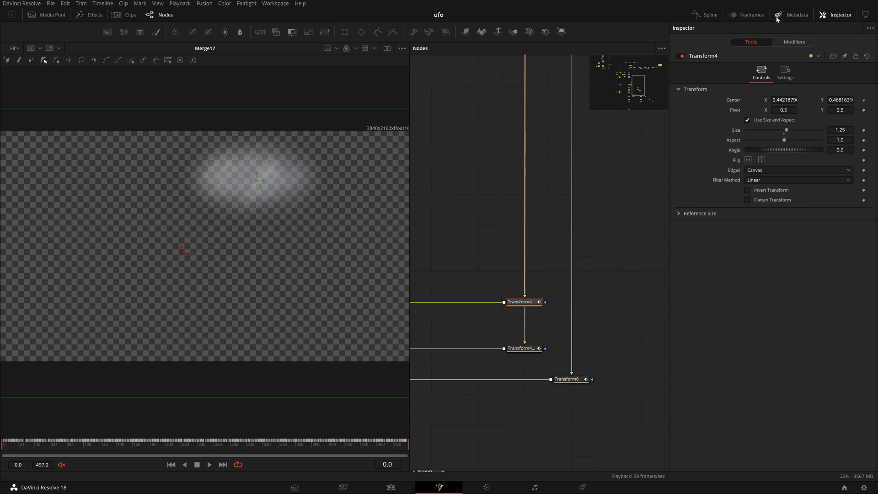
click(792, 42)
click(759, 43)
Display Transform4 in the viewer, play back the tracked cloud cutout, and return to the first frame
drag(526, 301, 236, 240)
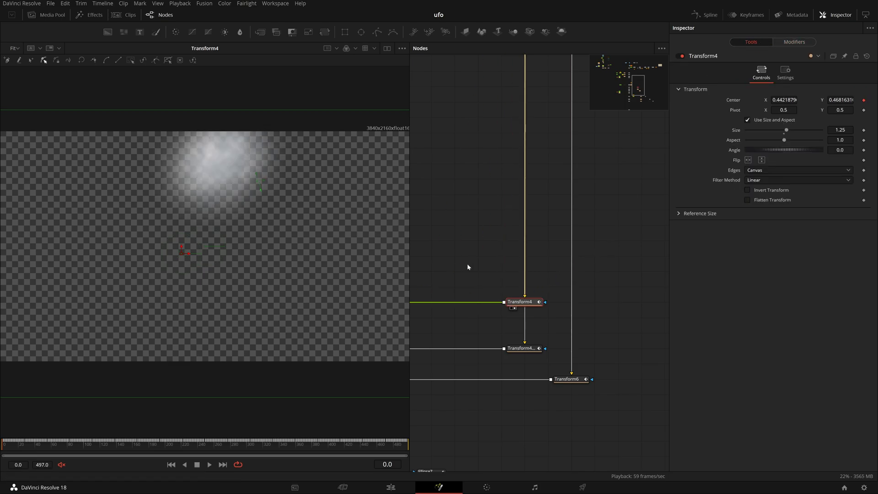
drag(459, 263, 578, 265)
click(209, 465)
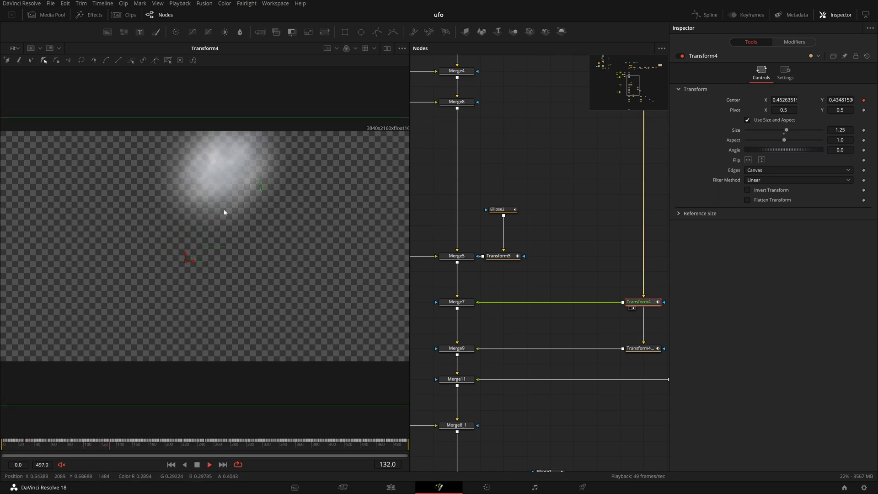
click(197, 467)
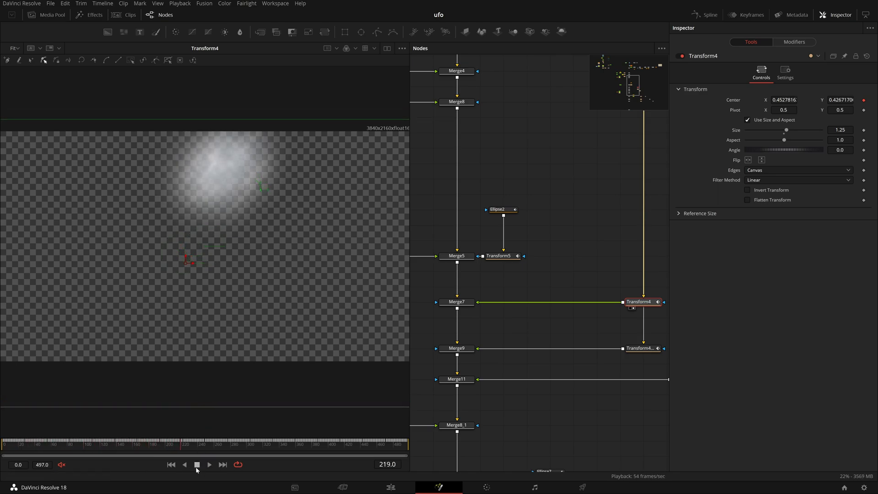
click(171, 464)
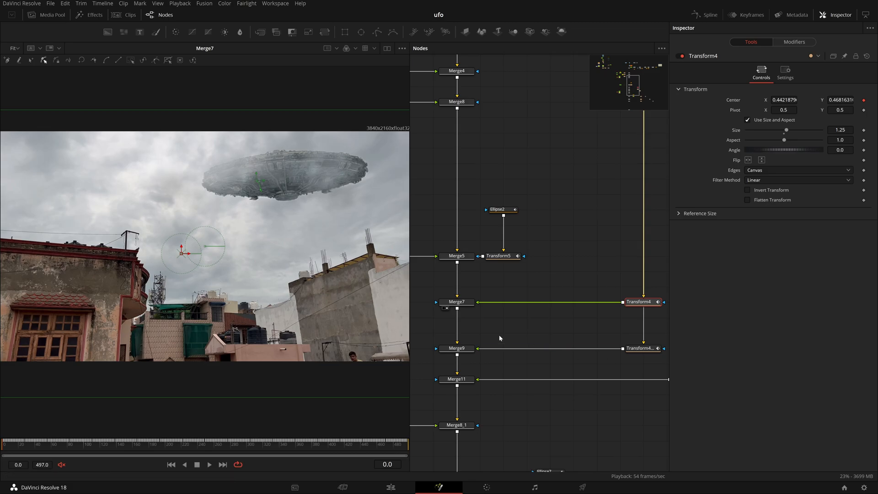
Display Merge9 in the viewer, and trace the Merge12, Merge16 and Merge17 branches down to the main merge chain
drag(475, 348, 308, 347)
drag(588, 211, 575, 357)
drag(579, 217, 581, 398)
drag(577, 304, 451, 288)
drag(359, 274, 299, 284)
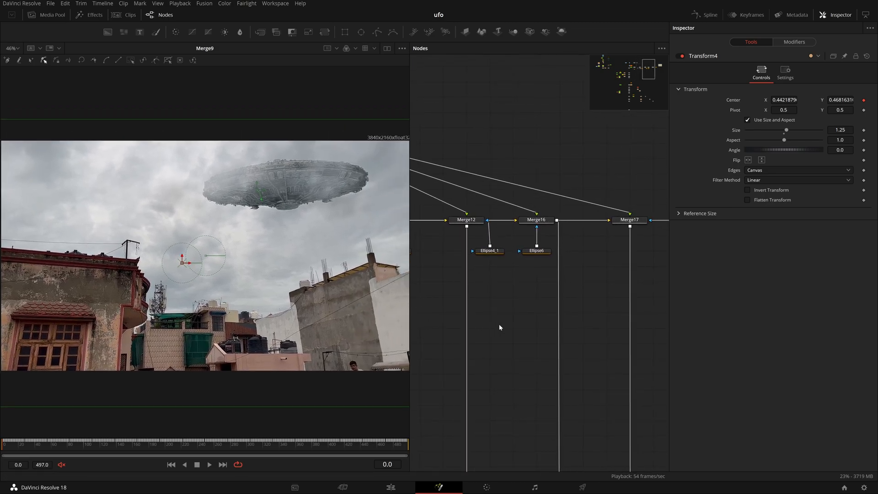
drag(499, 297, 657, 104)
drag(537, 356, 563, 144)
drag(489, 357, 518, 330)
drag(599, 414, 784, 302)
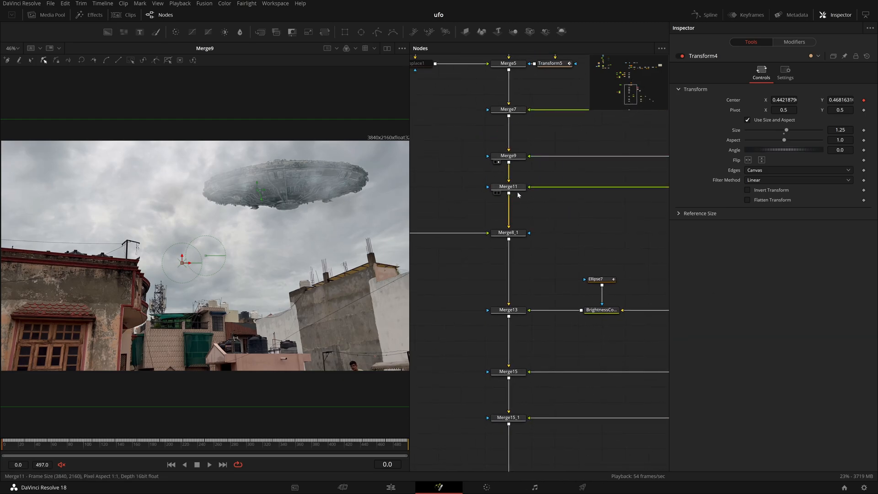
Display Merge11, Merge8_1, Merge13, Merge15 and Merge15_1 in the viewer in turn along the main merge chain
click(498, 192)
click(497, 238)
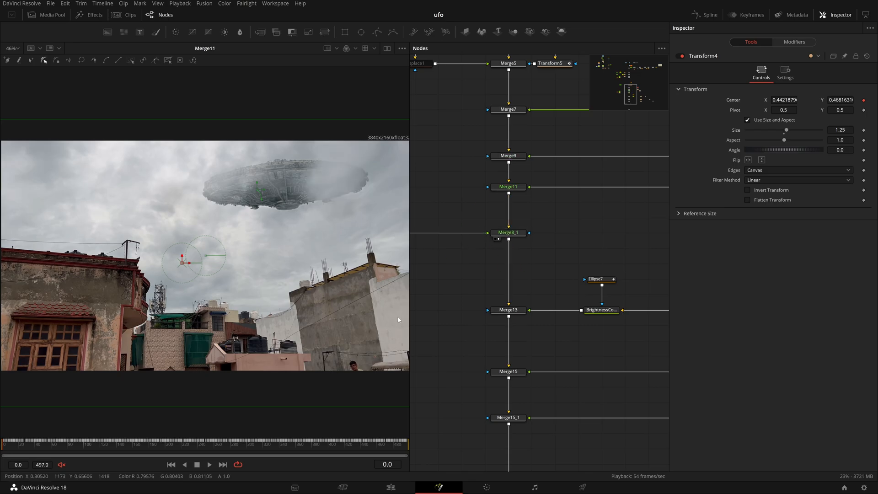
click(497, 315)
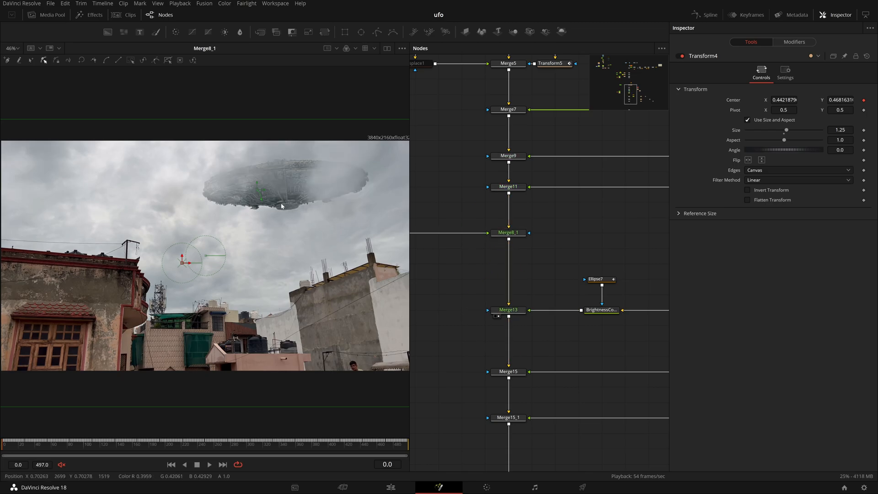
drag(602, 361, 594, 330)
click(489, 347)
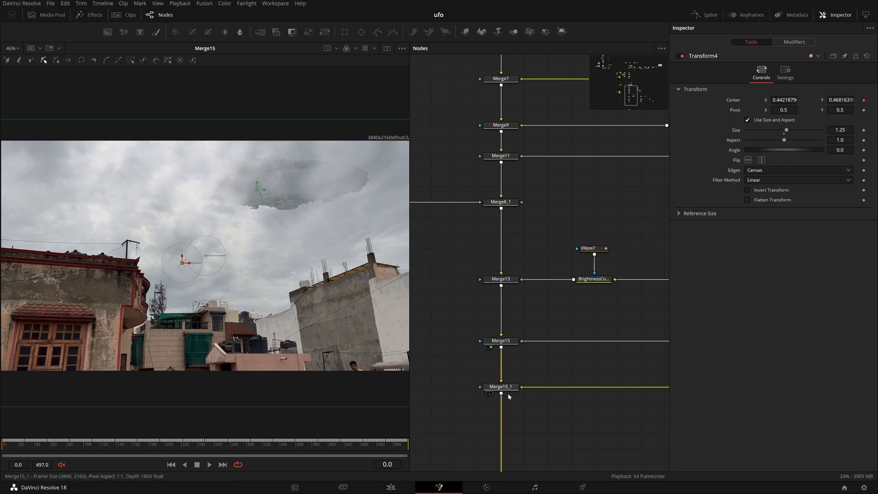
click(489, 392)
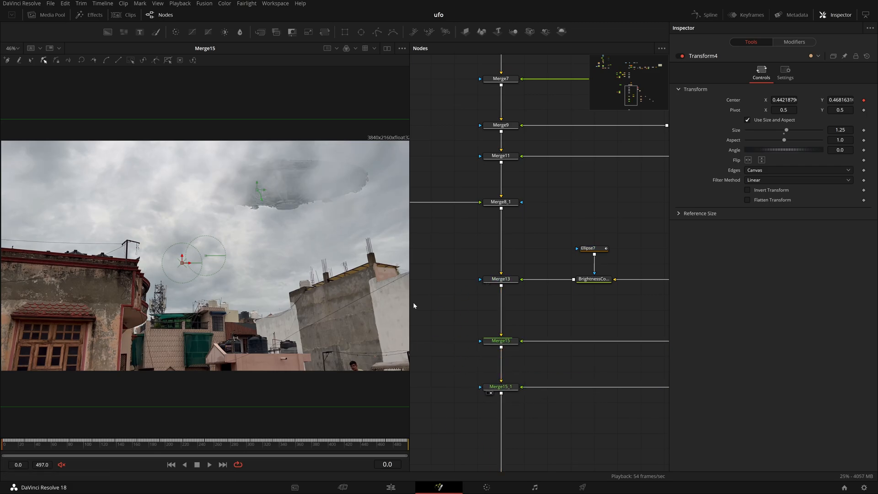
Trace the Merge15_1 output down to MediaOut1, and fit the image to the viewer
drag(535, 400, 497, 226)
drag(532, 408, 575, 388)
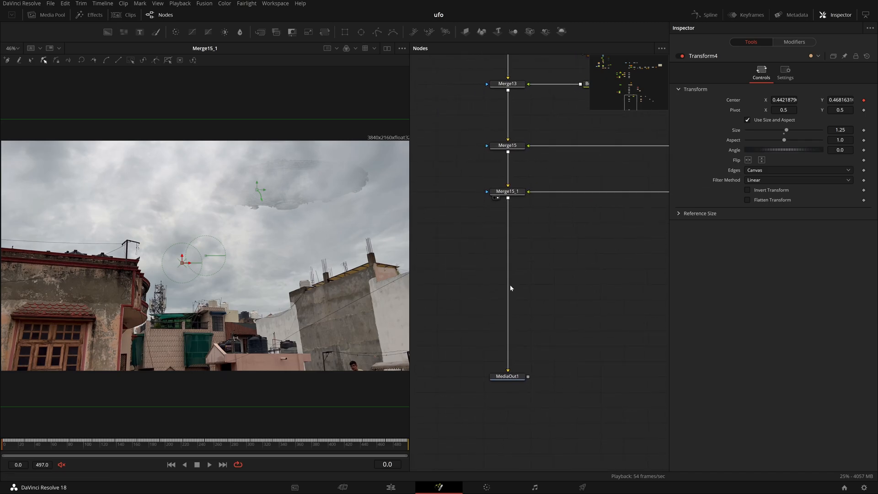
drag(584, 262, 582, 298)
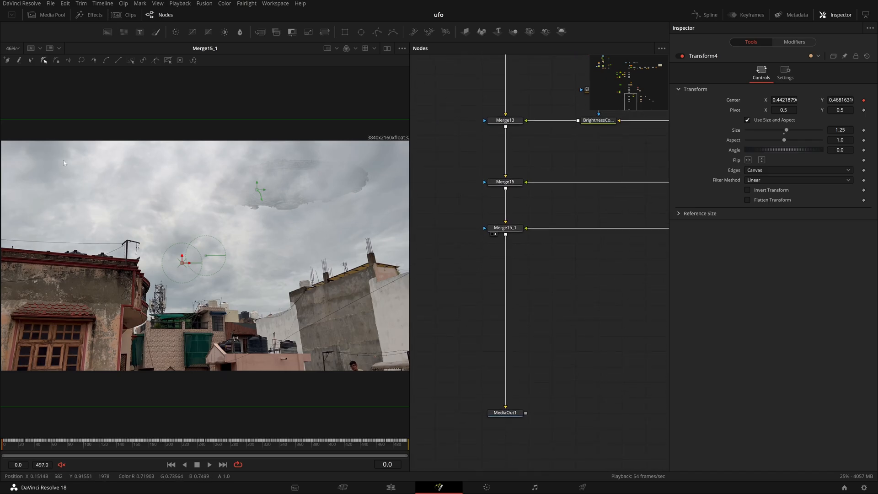
click(17, 48)
click(18, 68)
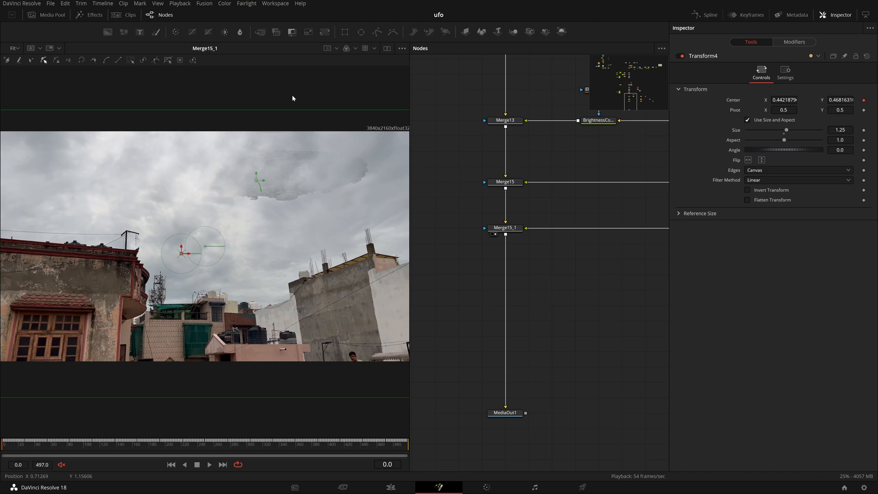
Return to the start of the node graph and display MediaIn1 in the viewer
drag(466, 169, 604, 302)
drag(595, 223, 642, 337)
drag(553, 174, 611, 313)
drag(610, 193, 564, 402)
drag(604, 237, 731, 328)
drag(541, 221, 704, 361)
drag(556, 256, 103, 239)
click(570, 182)
Survey the node branches around MediaIn2 and MediaIn3, and select MediaIn1
drag(513, 288, 374, 288)
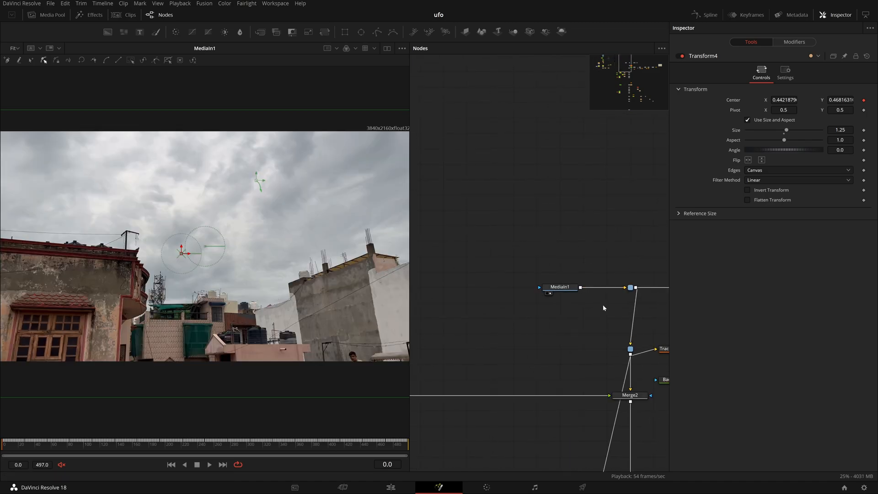
drag(497, 291, 696, 355)
drag(631, 363, 793, 419)
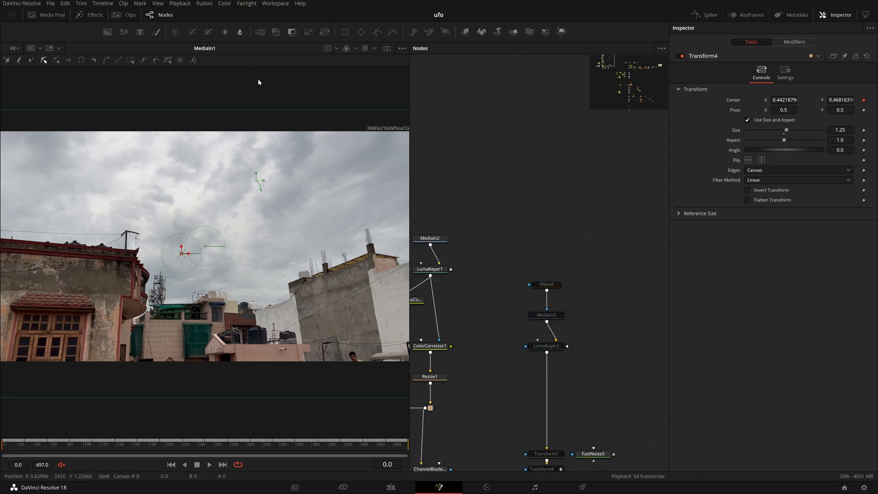
drag(59, 174, 413, 349)
drag(31, 173, 353, 341)
drag(53, 231, 341, 330)
drag(78, 220, 278, 309)
drag(114, 254, 334, 334)
drag(464, 259, 582, 243)
drag(627, 417, 481, 368)
drag(613, 384, 148, 343)
click(435, 298)
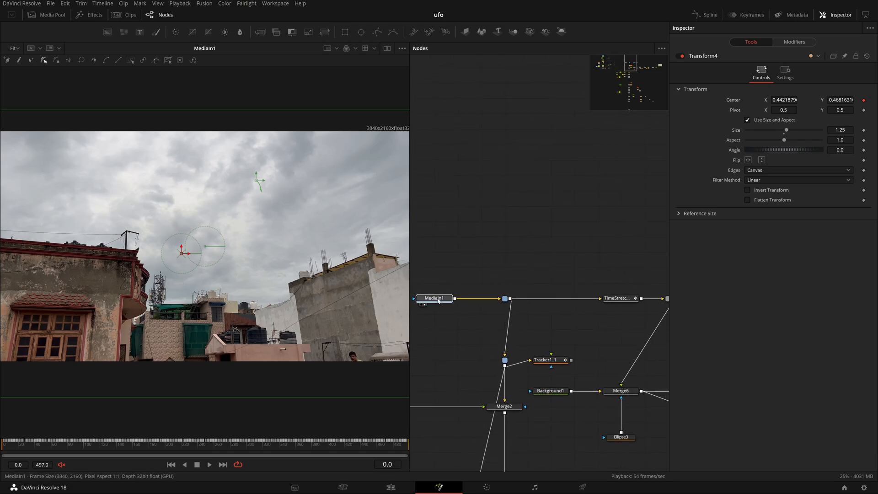
Display Tracker1_1 in the viewer and select it to examine its two cloud trackers
click(538, 366)
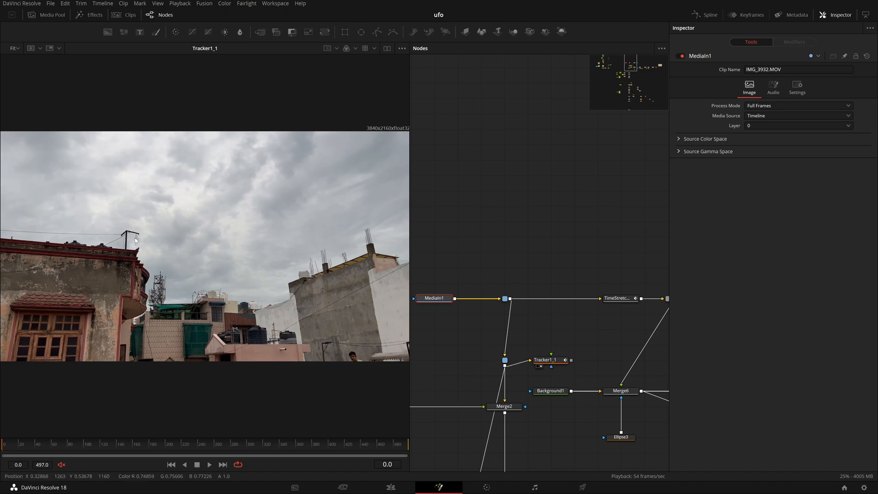
click(544, 360)
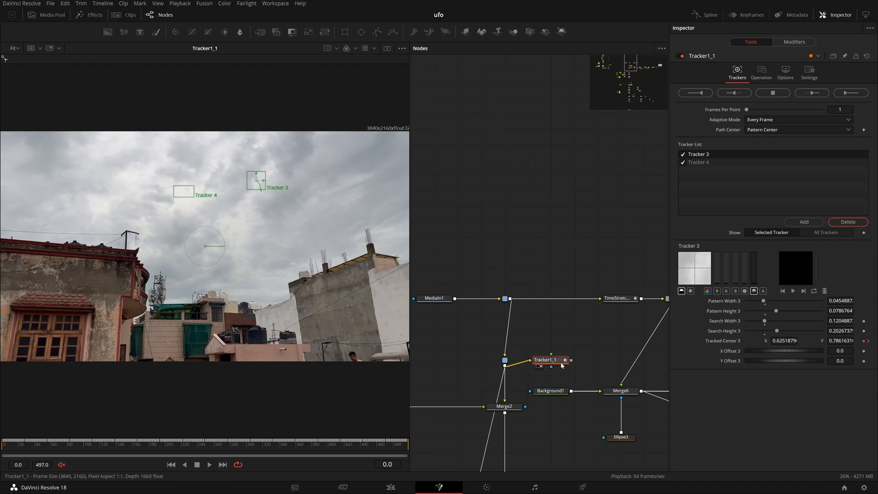
click(568, 333)
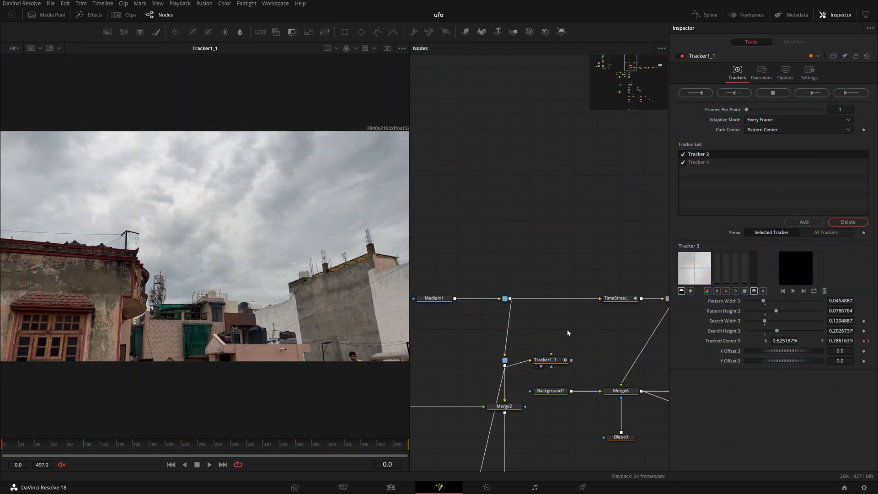
drag(552, 330, 547, 332)
click(544, 363)
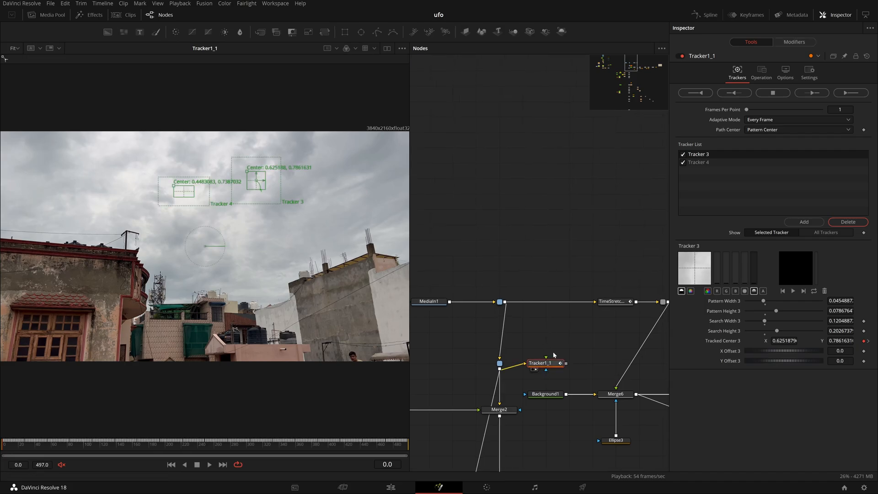
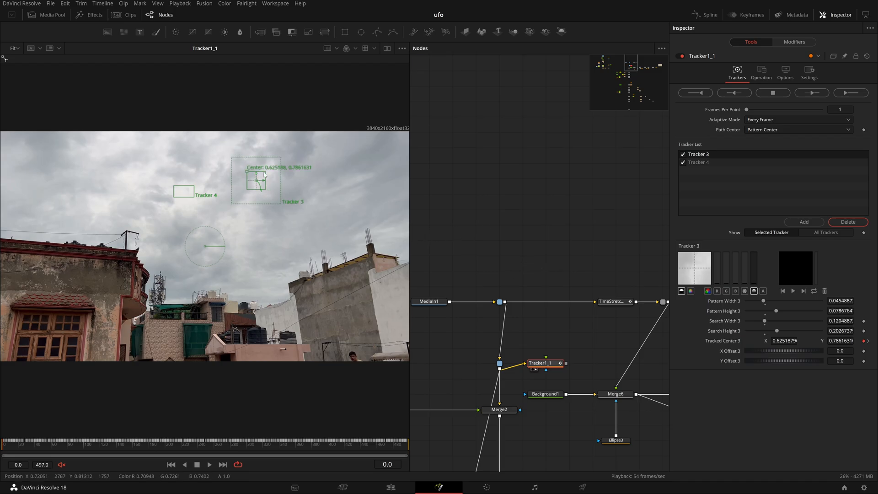
Examine Tracker1_1's tracked path modifier, and return to its tracker settings
mouse_move(550, 362)
mouse_down()
mouse_move(552, 375)
mouse_move(550, 365)
mouse_up()
click(551, 371)
click(549, 362)
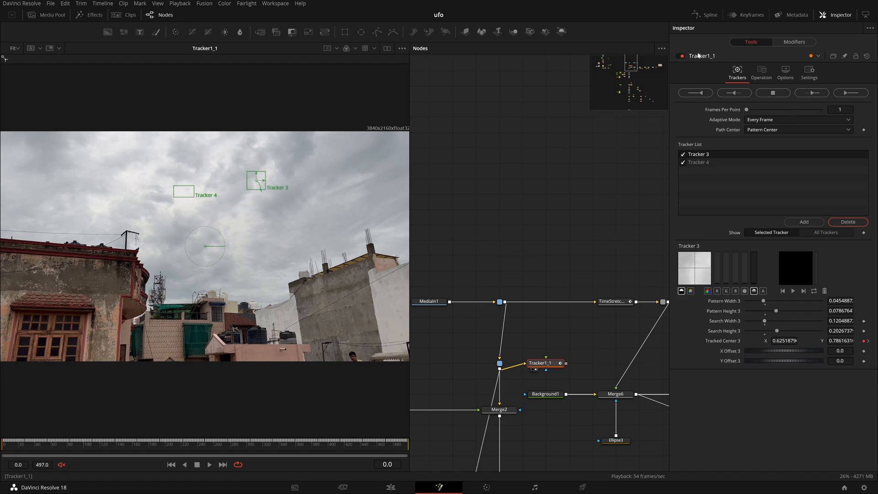
click(582, 257)
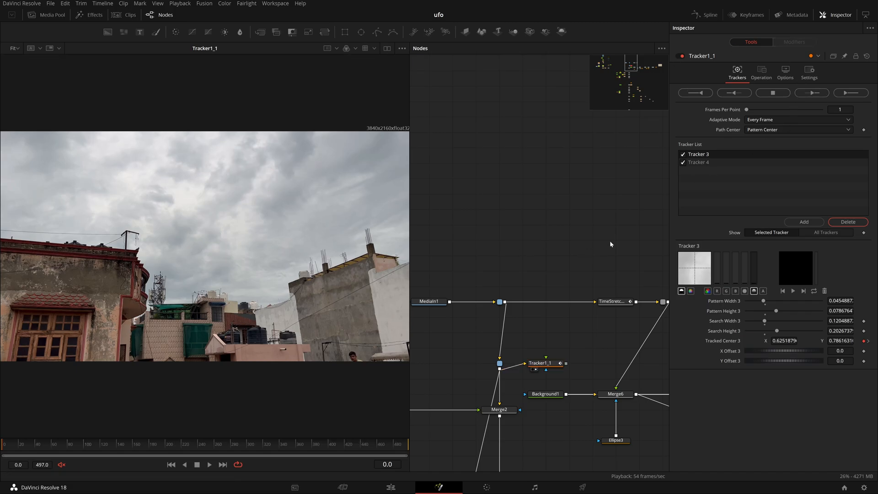
click(551, 363)
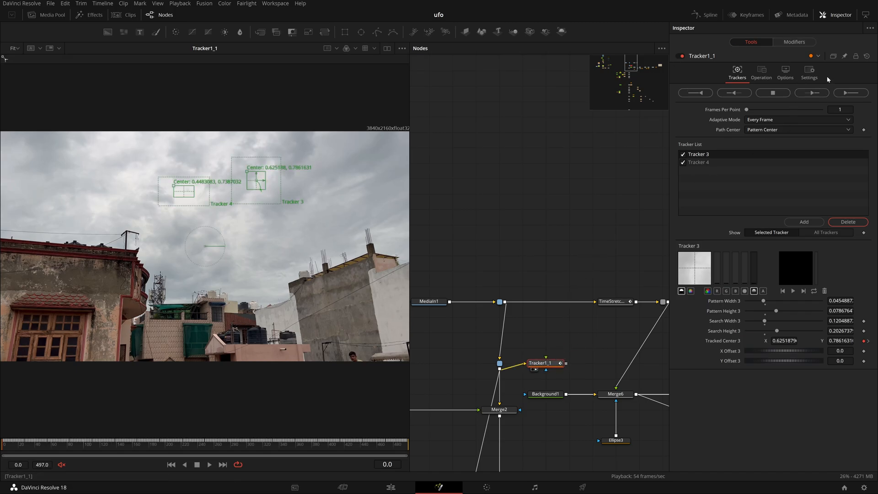
click(796, 42)
click(732, 55)
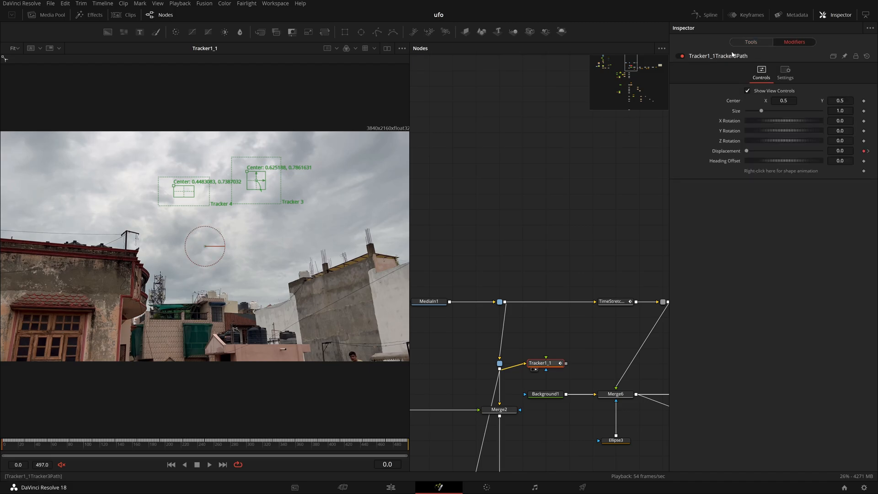
click(752, 44)
Display the MediaIn2 UFO image in the viewer and select the node to examine its source settings
drag(504, 257, 561, 214)
drag(607, 300, 583, 268)
drag(480, 356, 649, 370)
drag(507, 302, 663, 365)
drag(490, 258, 663, 298)
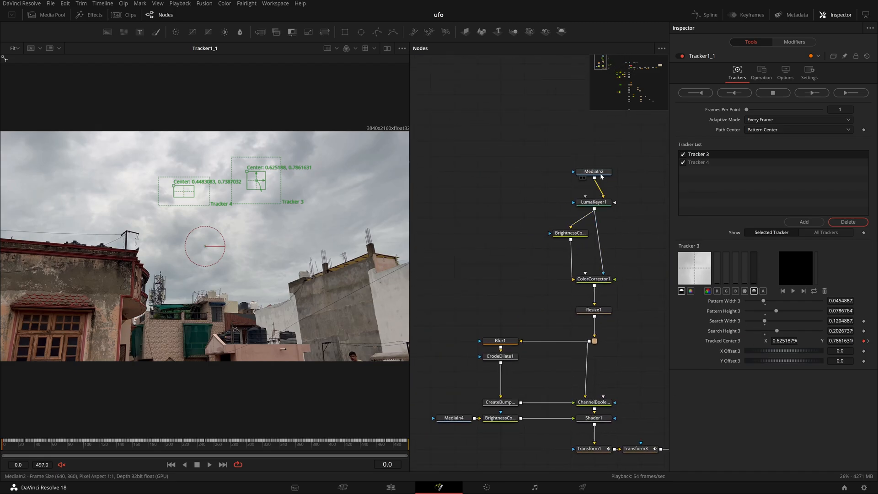
drag(600, 174, 221, 134)
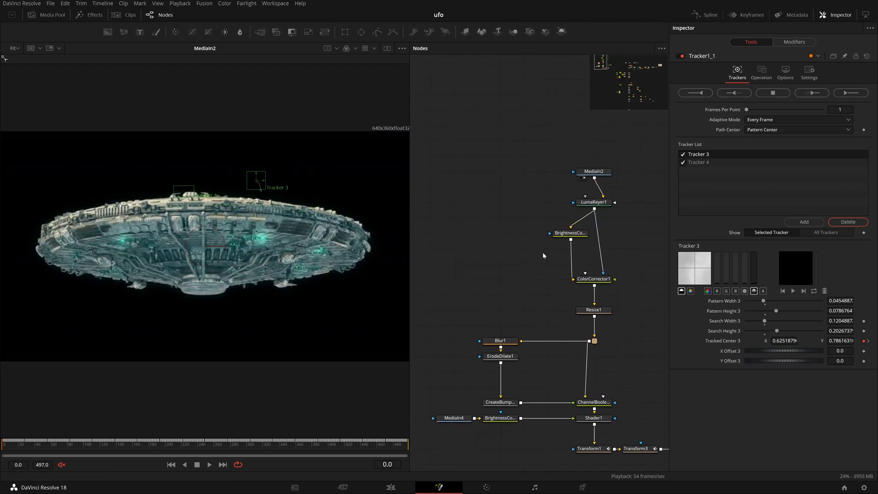
click(595, 174)
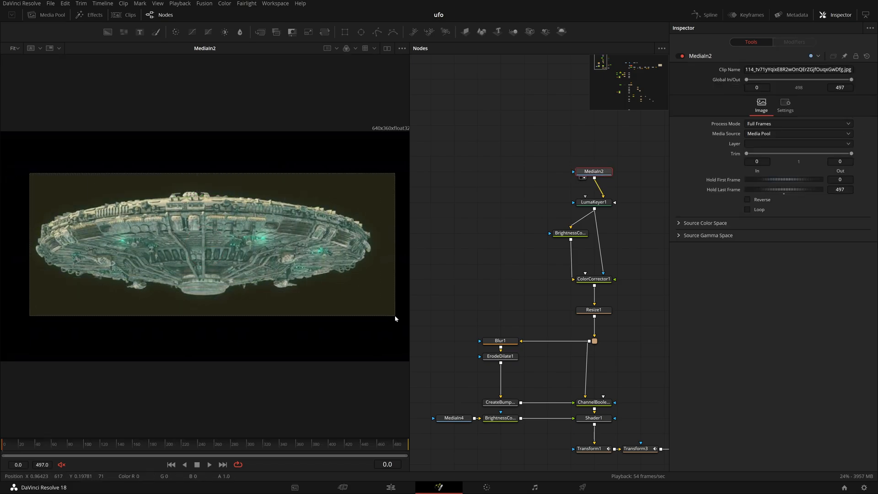
Display LumaKeyer1, BrightnessContrast1, ColorCorrector1 and Resize1 in the viewer in turn
click(581, 208)
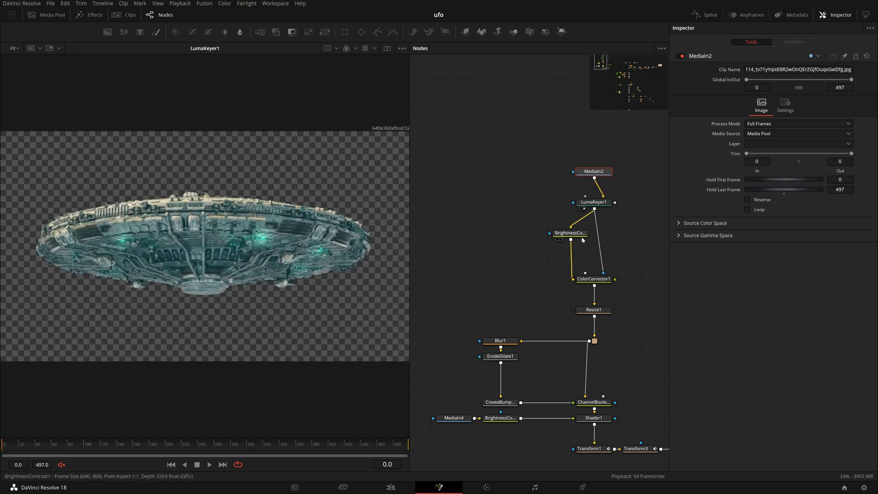
click(558, 239)
click(581, 285)
drag(560, 319, 488, 258)
click(526, 268)
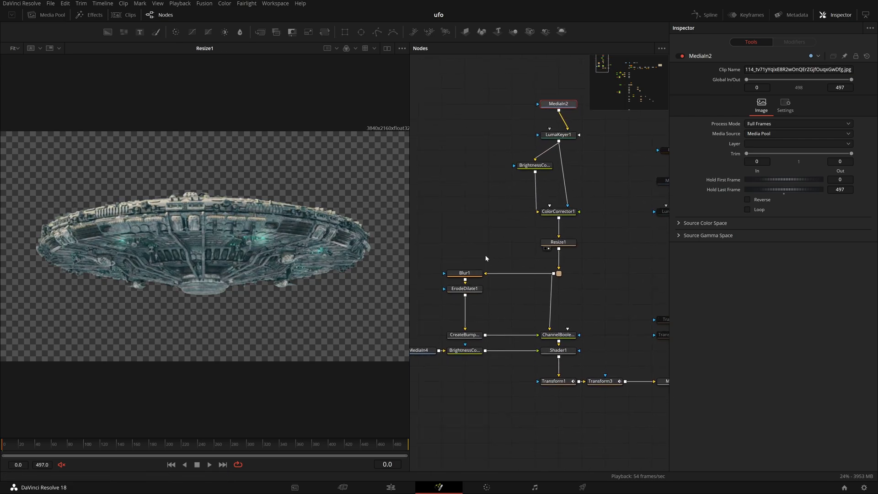
Display Blur1 and ChannelBooleans1 in turn, and disable the bump map group of Blur1, ErodeDilate1, CreateBumpMap1 and ChannelBooleans1 with its router
click(455, 279)
click(547, 341)
drag(434, 261, 604, 341)
key(ctrl+p)
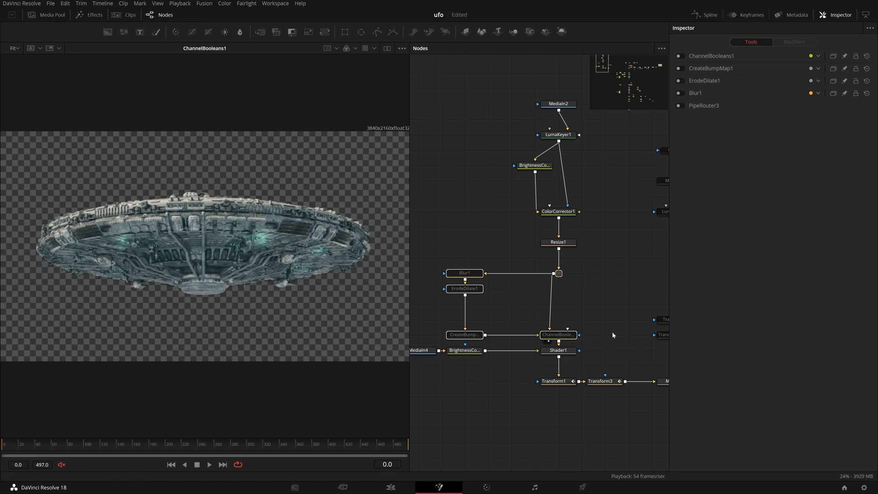
Disable the Shader1, BrightnessContrast3 and MediaIn4 nodes together
drag(612, 335, 633, 298)
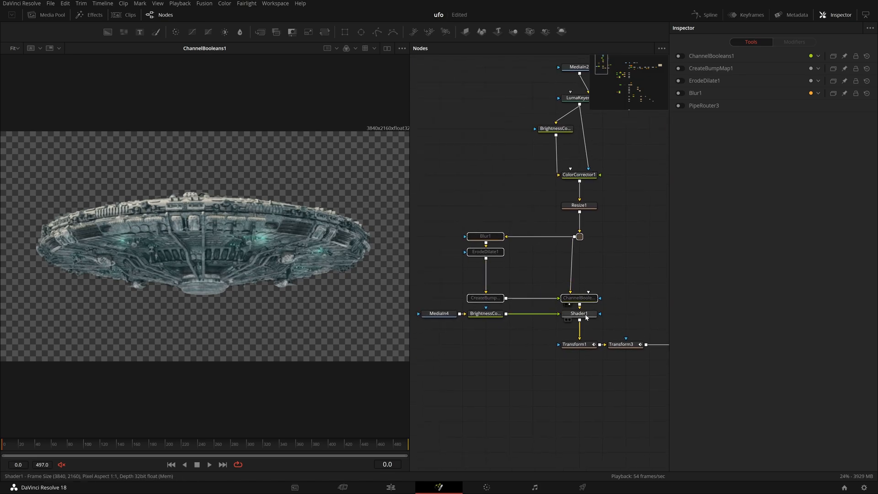
drag(607, 325, 432, 233)
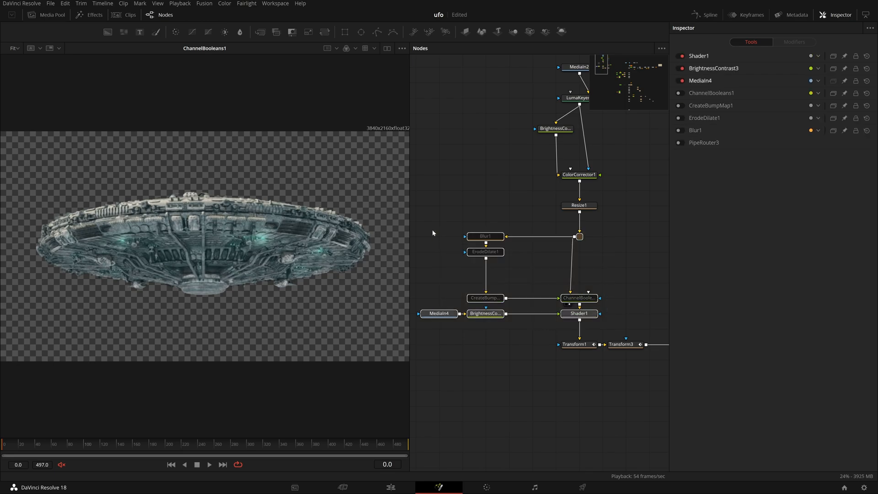
drag(415, 325, 603, 315)
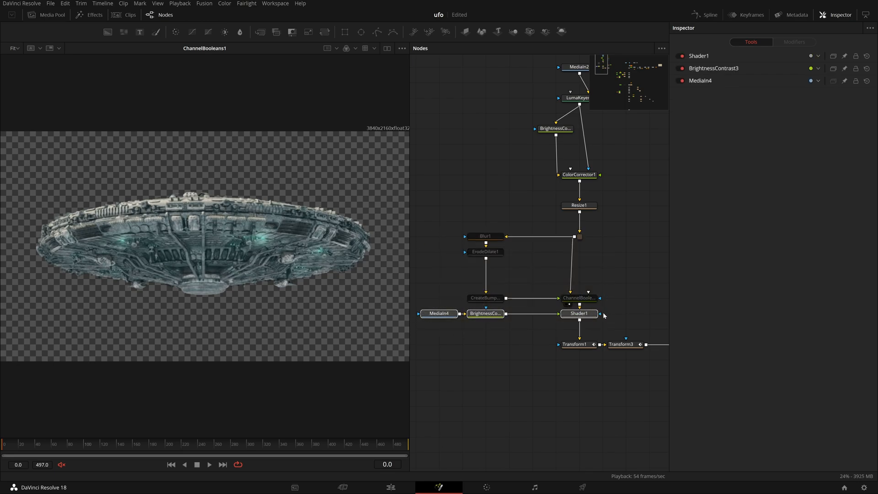
key(ctrl+p)
click(608, 316)
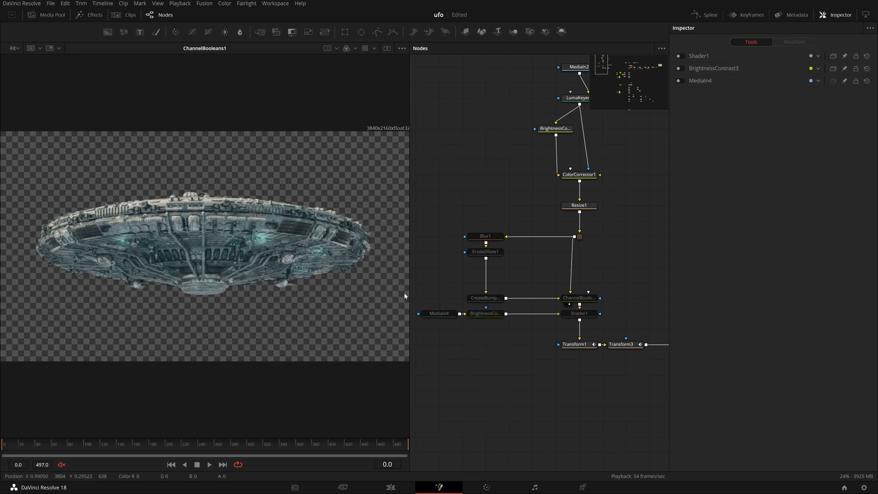
Select Transform1 and display its scaled UFO output in the viewer
scroll(631, 274, right, 2)
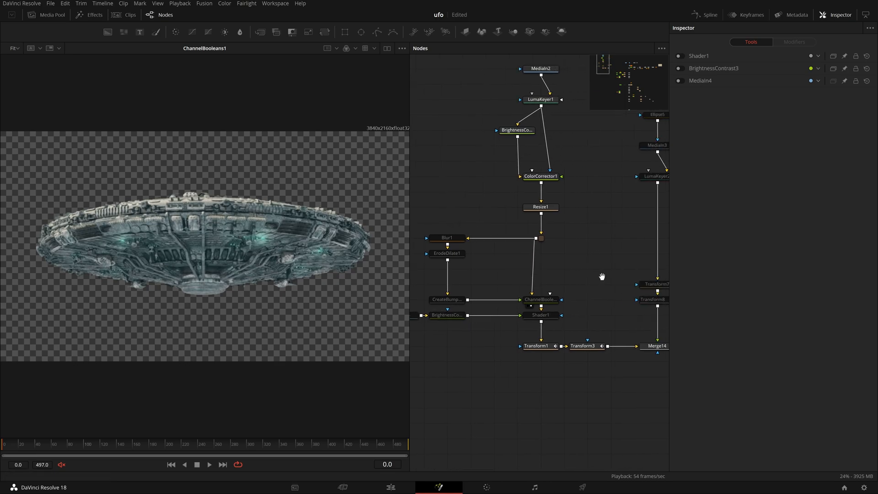
click(545, 348)
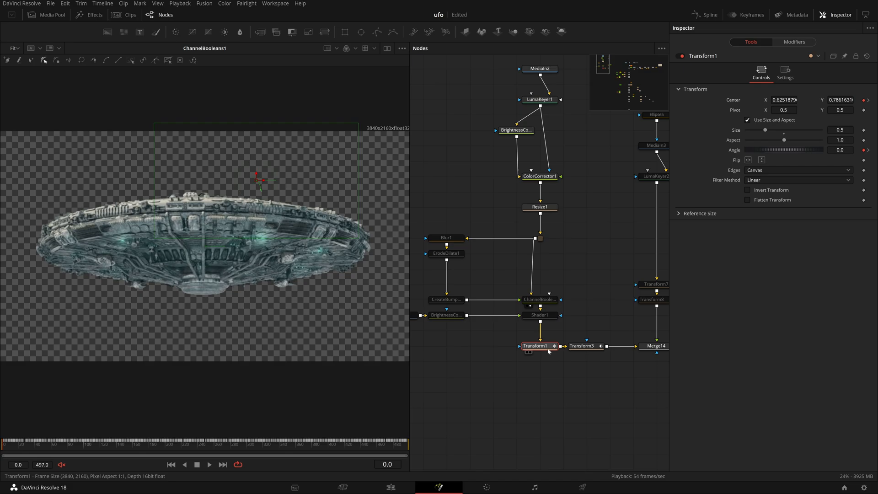
key(1)
mouse_move(539, 350)
mouse_down()
mouse_move(539, 365)
mouse_move(517, 352)
mouse_move(540, 351)
mouse_move(545, 337)
mouse_up()
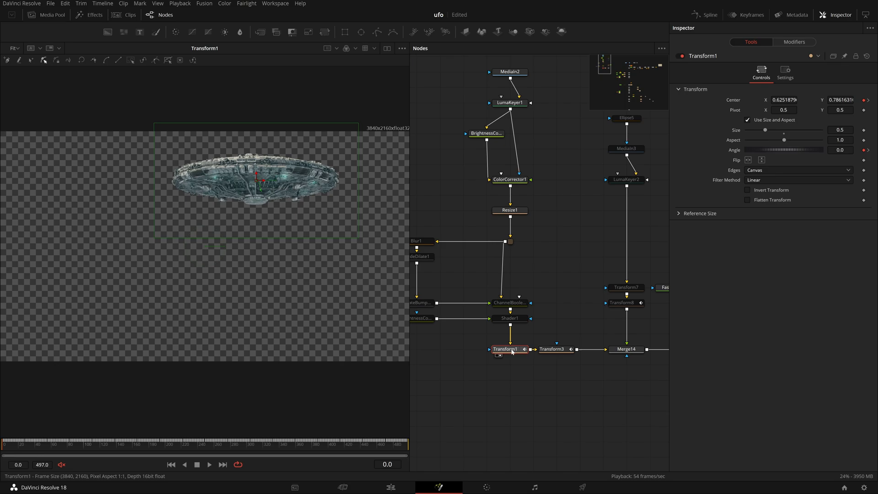
Inspect the tracker path connected to Transform1's Center parameter, leaving the connection in place
right_click(737, 103)
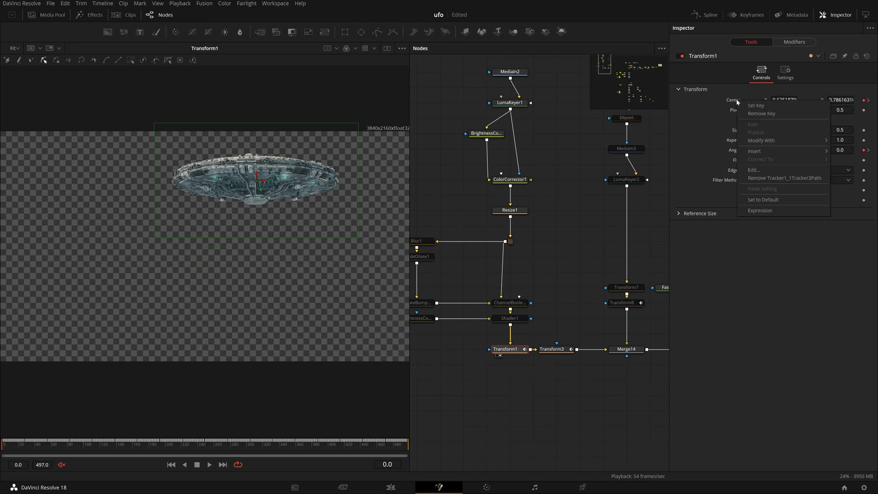
click(698, 150)
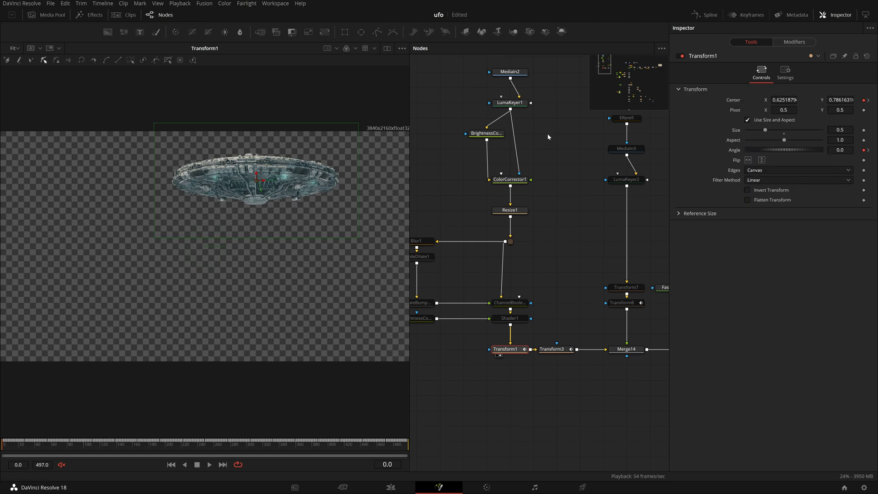
right_click(736, 104)
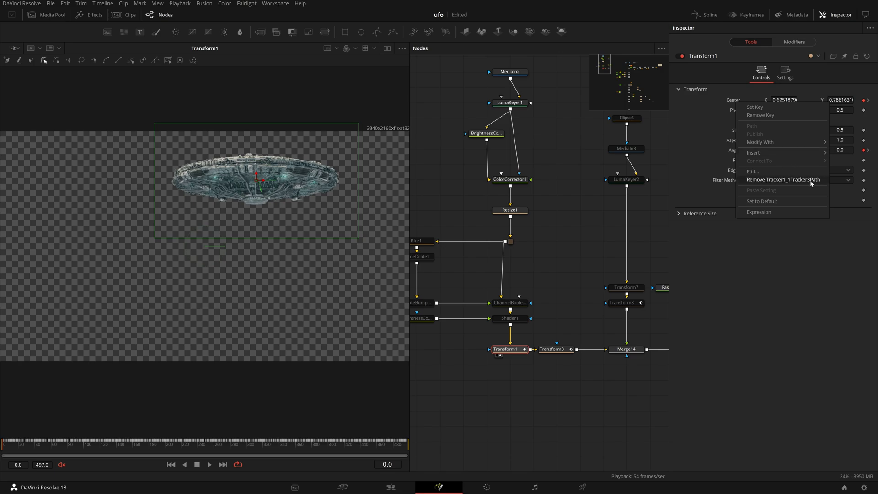
click(628, 342)
Display Transform3 in the viewer, play its keyframed UFO movement, and return to the first frame
click(565, 352)
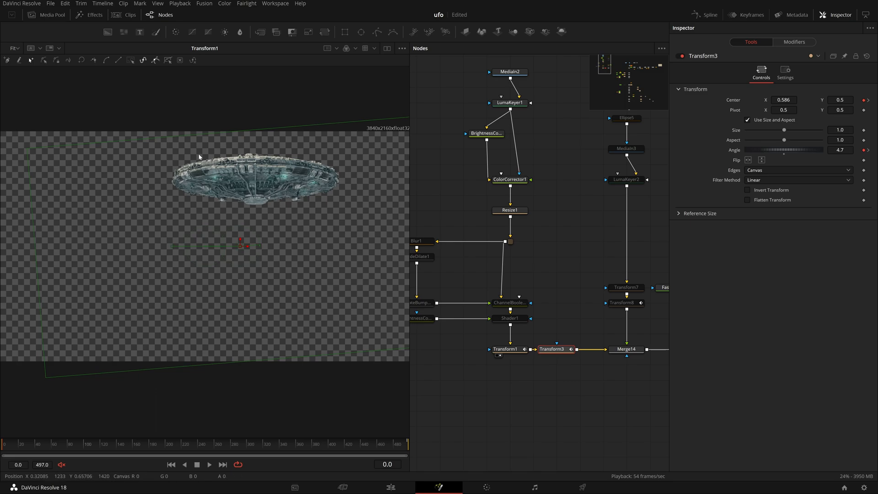
drag(198, 96, 312, 402)
drag(169, 91, 337, 434)
drag(547, 352, 182, 285)
click(209, 464)
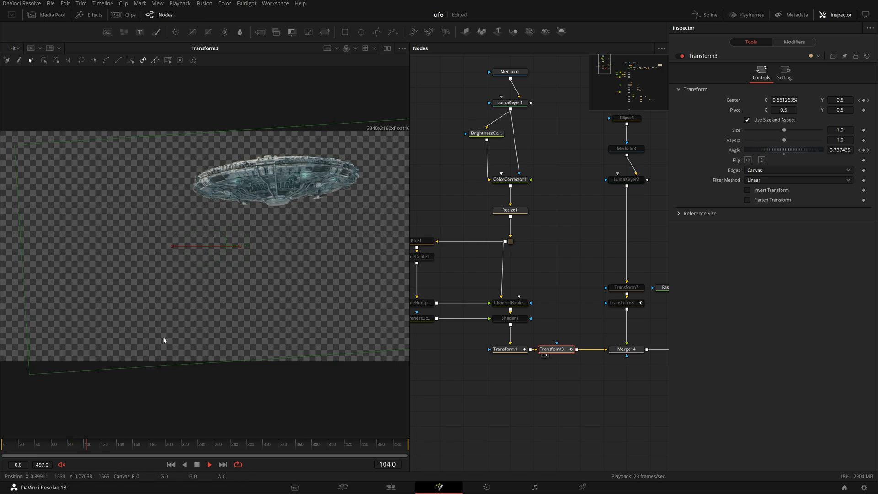
click(197, 464)
click(171, 465)
Display Merge2 with the UFO over the sky footage and play it up to frame 244
drag(535, 423, 302, 376)
drag(519, 349, 196, 321)
click(442, 243)
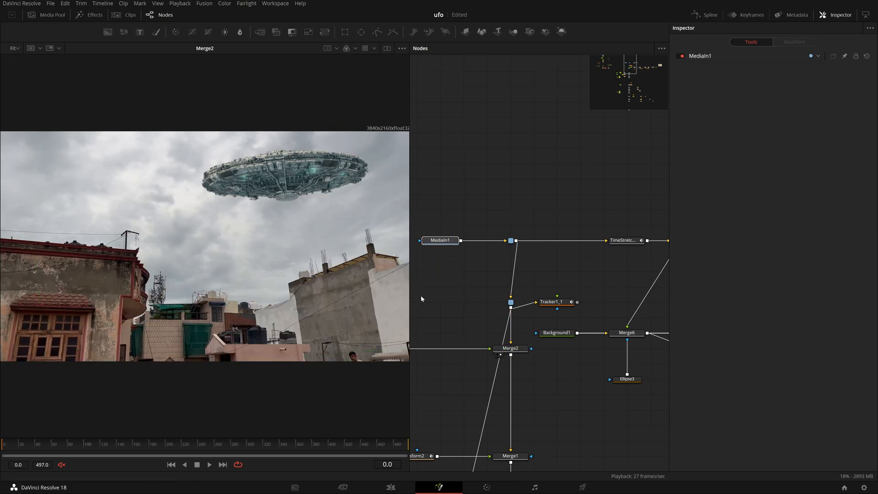
click(211, 464)
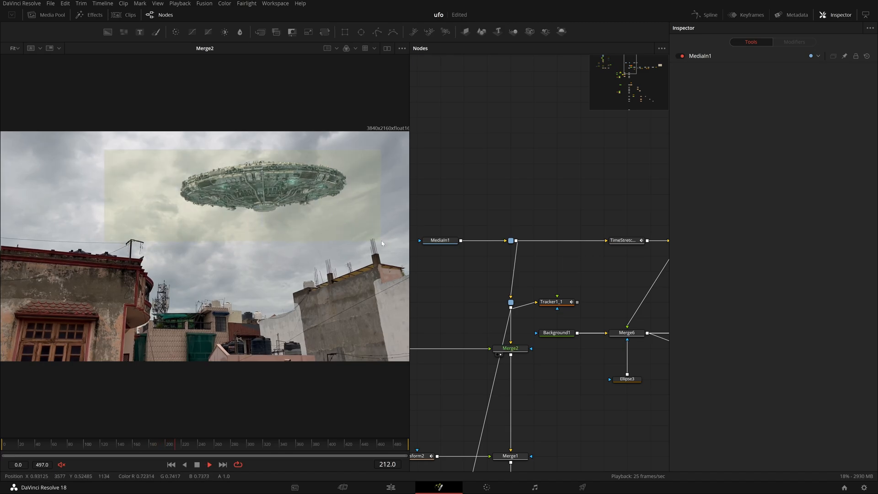
click(197, 464)
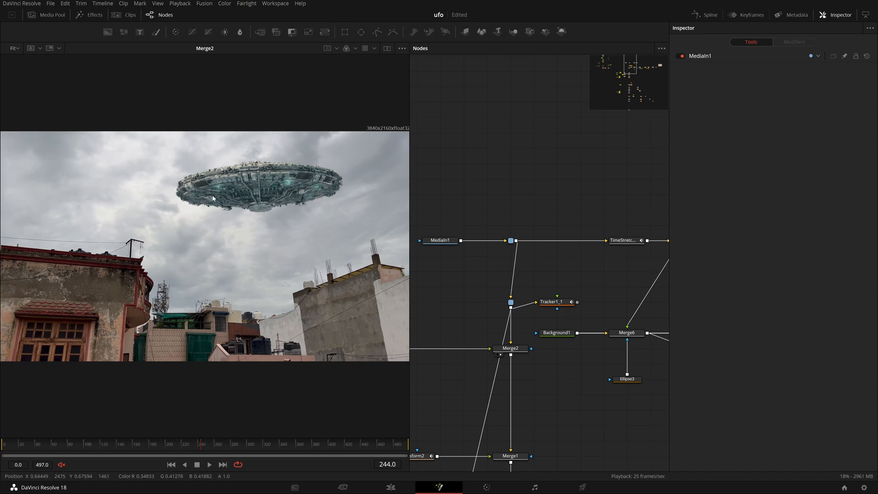
drag(128, 152, 334, 248)
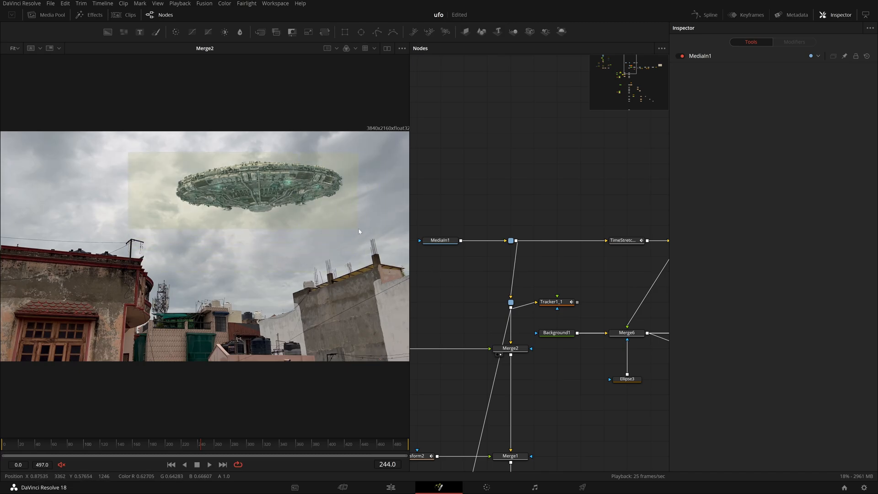
drag(375, 225, 376, 224)
drag(402, 143, 6, 355)
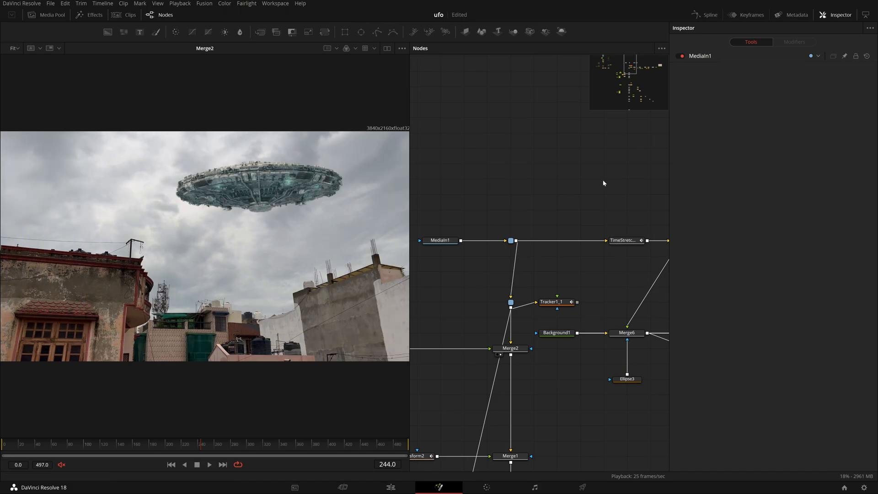
Display Merge1, Merge3, Merge4 and Merge8 in turn to compare the added cloud layers around the UFO
drag(622, 275, 639, 105)
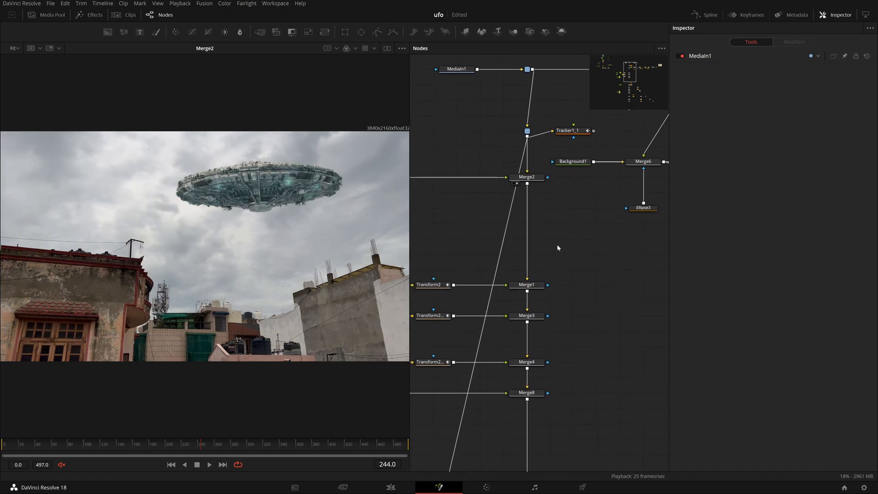
click(517, 290)
drag(585, 334, 570, 290)
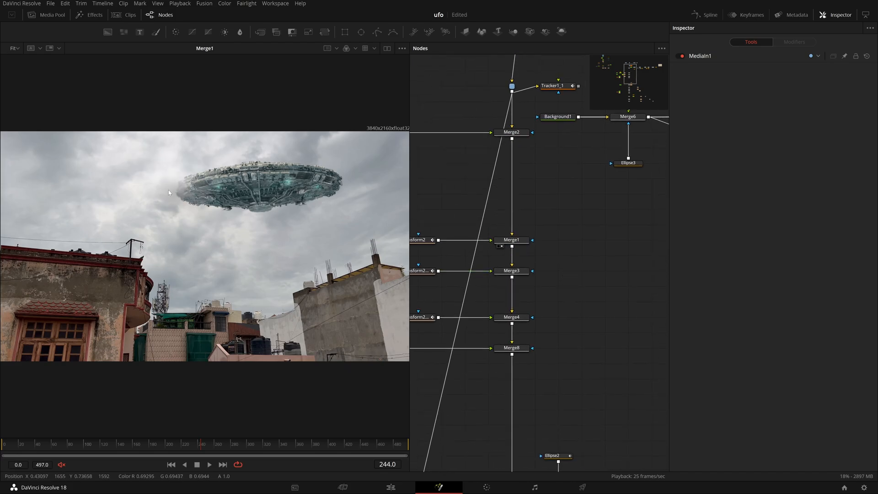
click(500, 276)
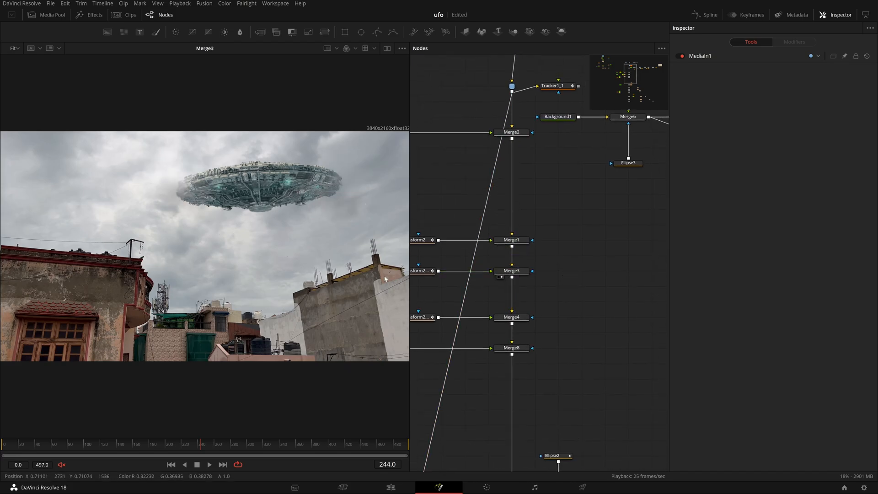
click(499, 324)
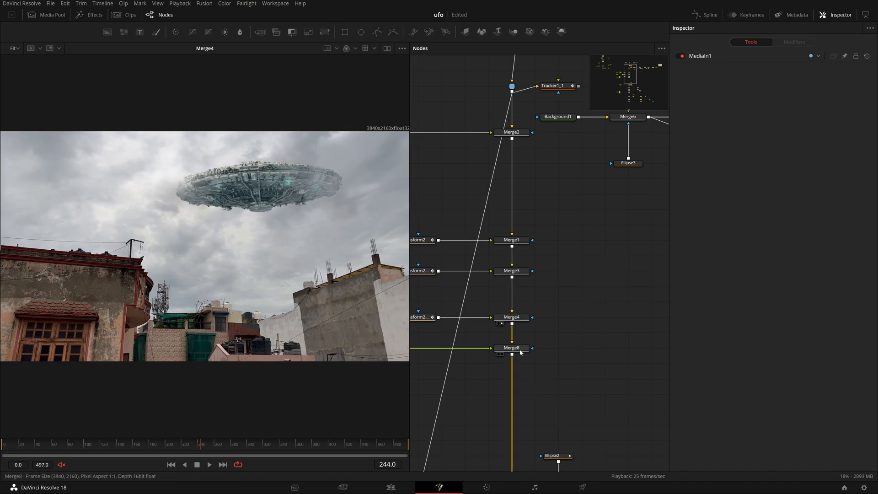
click(500, 354)
Display the BrightnessContrast2_1 cloud, its Transform2 output and the Merge1 composite in turn
drag(529, 406, 529, 292)
drag(473, 343, 623, 385)
drag(509, 341, 619, 402)
drag(514, 194, 471, 211)
click(542, 252)
drag(614, 235, 427, 234)
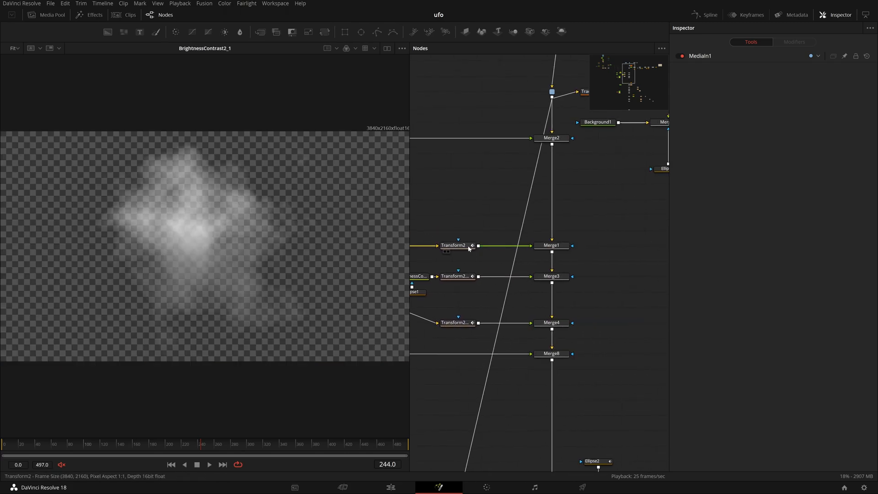
click(448, 251)
click(540, 252)
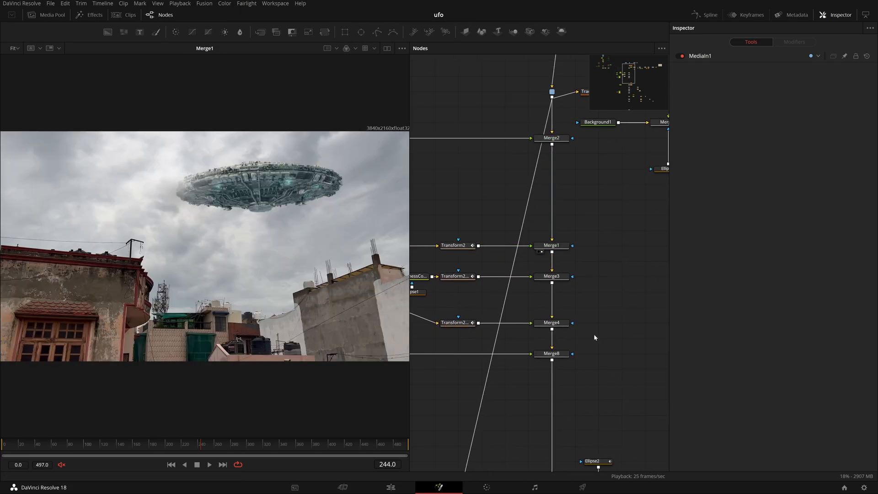
Follow the merge chain back to TimeStretcher1 and display its sky footage in the viewer
drag(591, 329, 584, 273)
click(529, 291)
drag(534, 327, 576, 249)
drag(547, 341, 368, 245)
drag(451, 315, 198, 282)
drag(530, 143, 512, 299)
drag(495, 127, 578, 282)
drag(491, 278, 233, 240)
drag(534, 251, 292, 233)
drag(430, 260, 273, 221)
drag(431, 299, 472, 298)
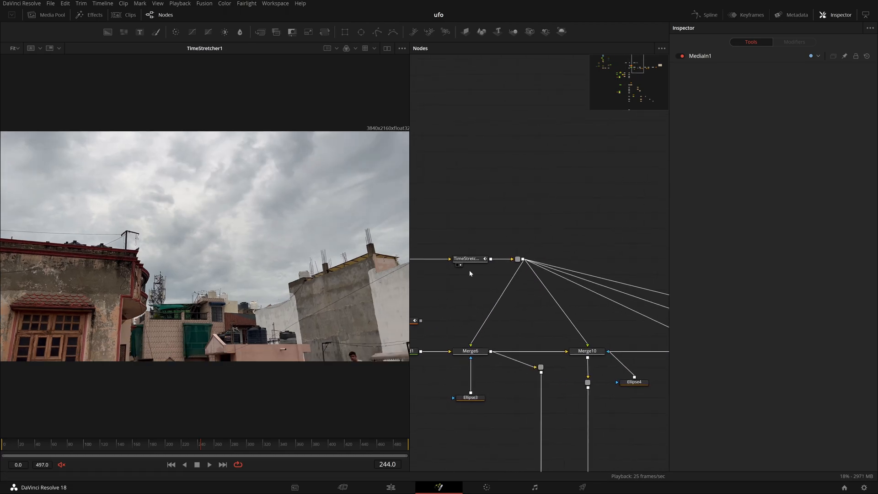
drag(97, 171, 341, 266)
Display the soft Ellipse3 mask and the cloud patch it cuts out at Merge6
drag(520, 299, 557, 267)
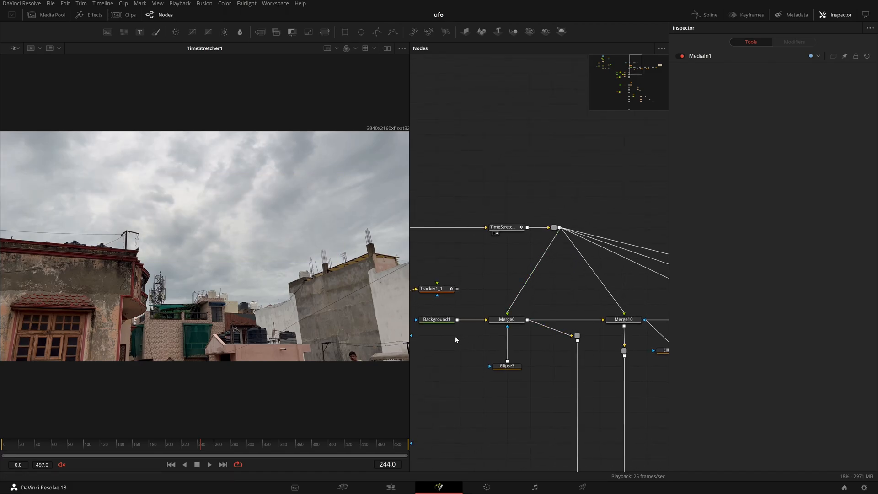
drag(503, 367, 243, 194)
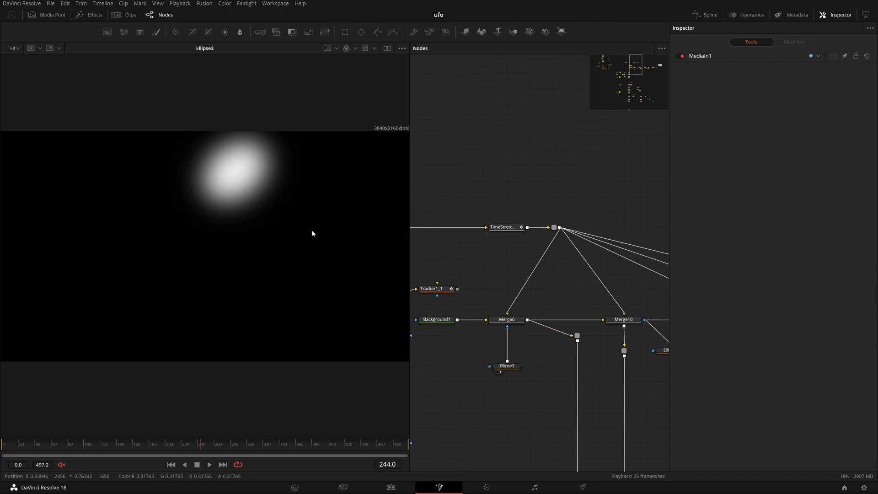
drag(506, 319, 173, 254)
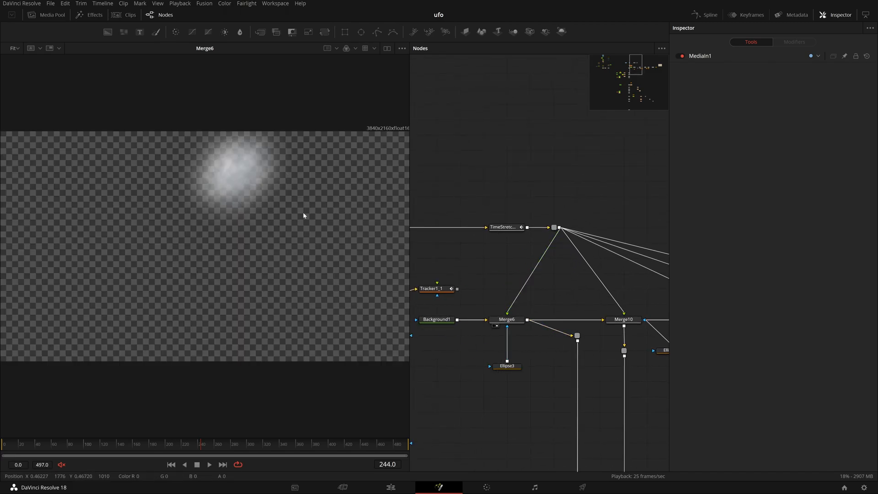
Display Transform4's cloud patch and the Merge7 composite, and play the composite up to frame 355
scroll(506, 396, down, 10)
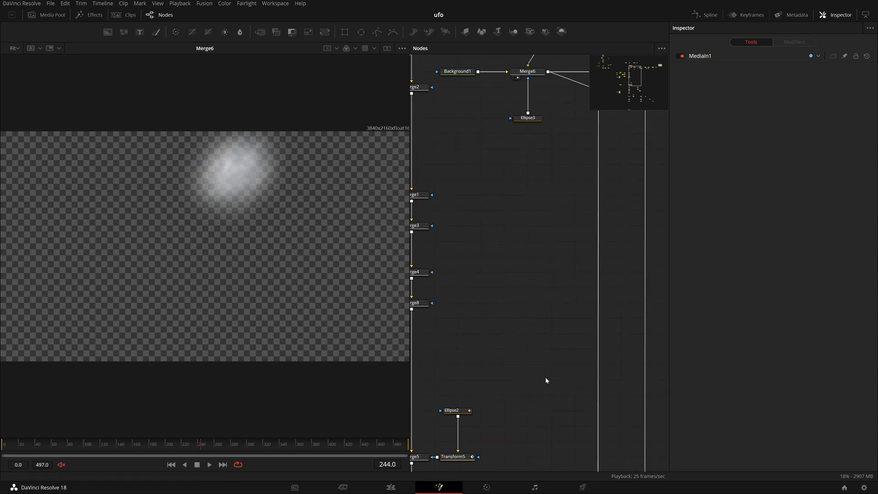
drag(588, 297, 249, 235)
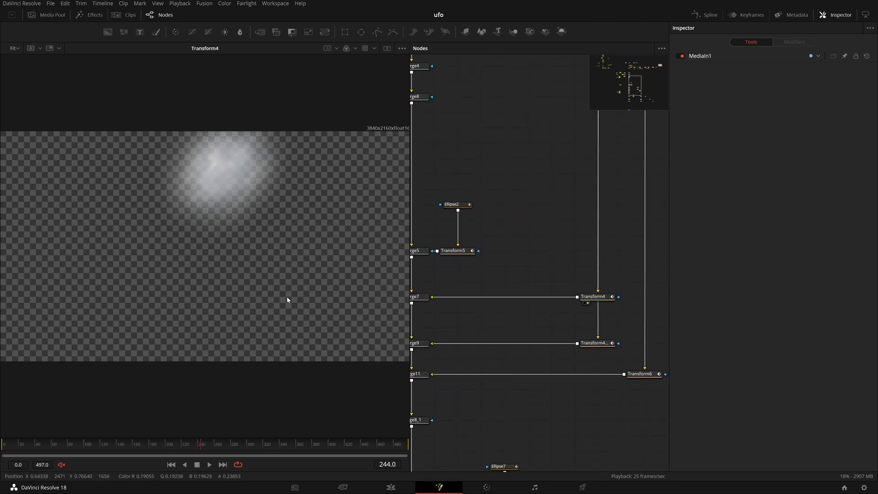
drag(414, 297, 223, 177)
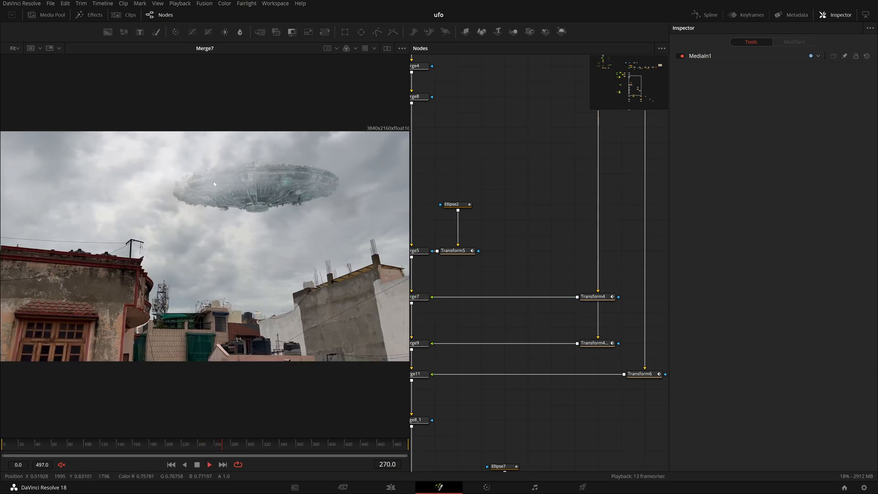
drag(490, 428, 593, 282)
drag(497, 340, 503, 250)
scroll(534, 354, down, 5)
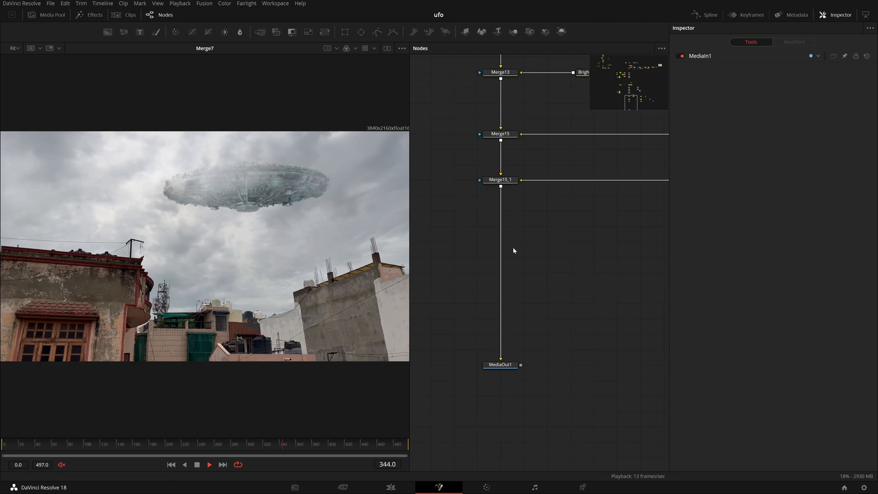
click(197, 464)
Select Transform4_2 and examine the tracker path and Center offset among its modifiers
drag(654, 128, 492, 297)
drag(585, 162, 588, 254)
click(523, 180)
click(794, 41)
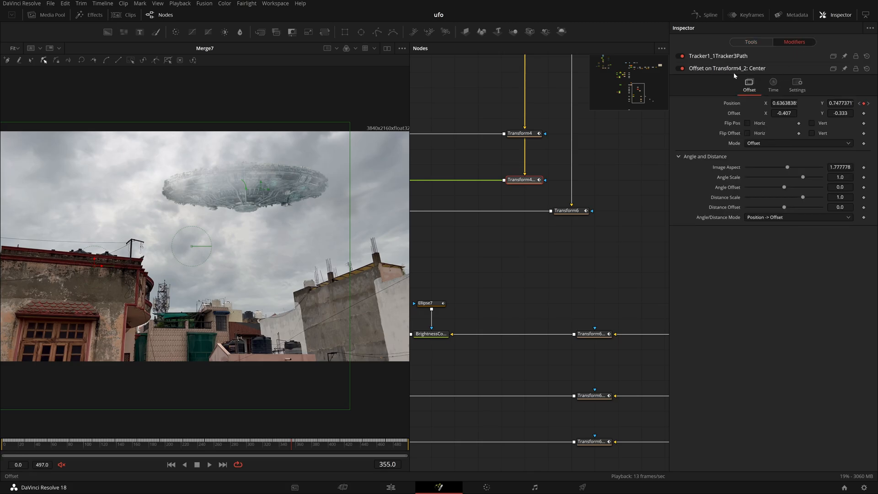
click(727, 57)
click(727, 56)
Display Merge15 and Merge15_1 in turn, and play the final composite up to frame 361
drag(638, 285, 877, 199)
drag(620, 306, 524, 348)
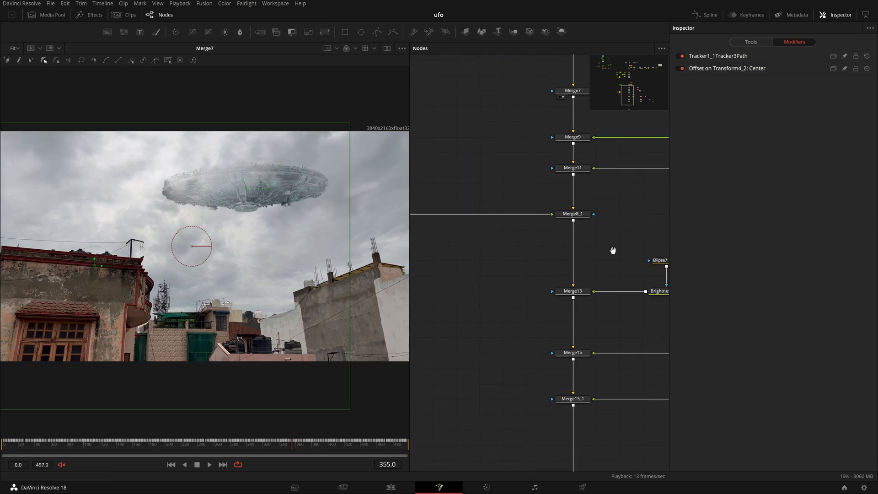
drag(612, 252, 561, 214)
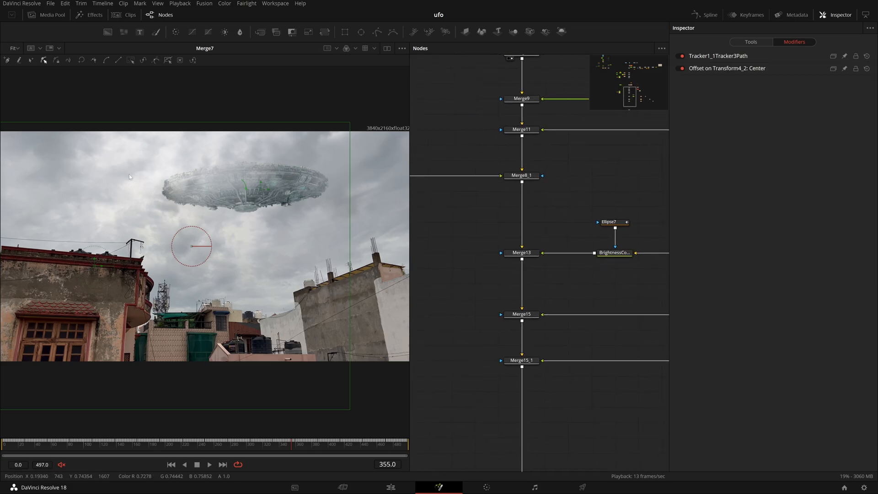
drag(507, 326, 353, 305)
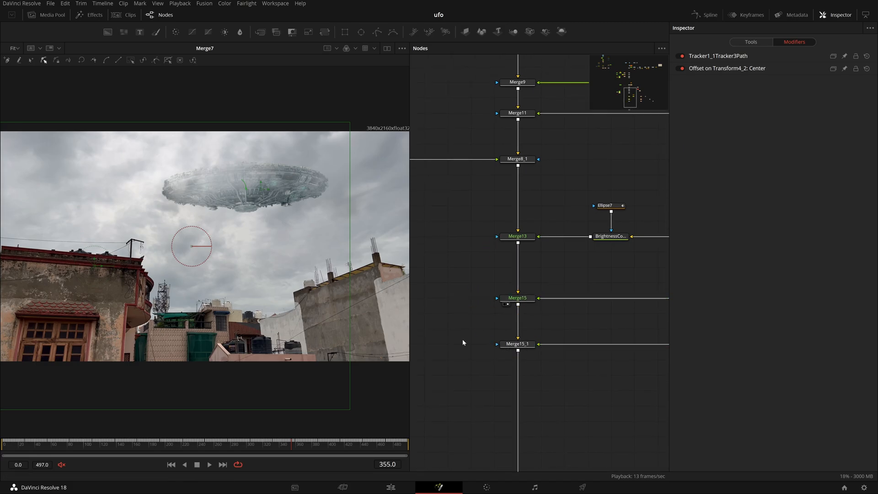
drag(524, 349, 352, 320)
drag(558, 369, 554, 247)
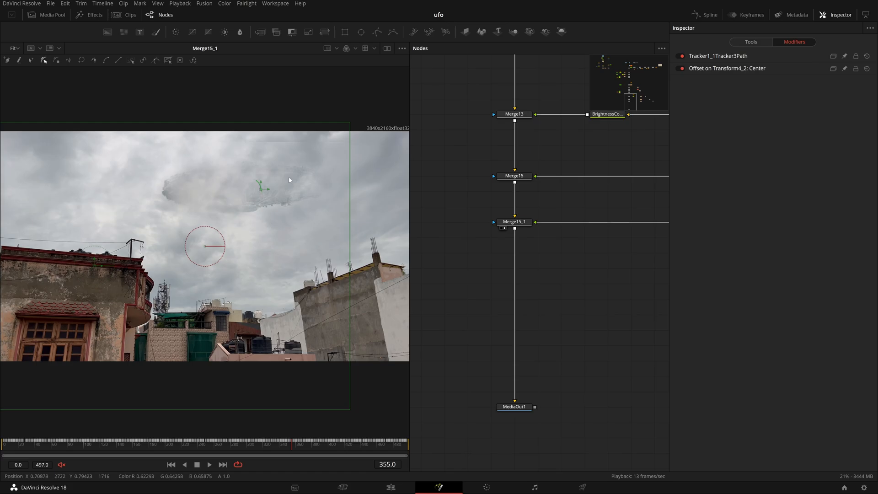
click(489, 337)
click(209, 465)
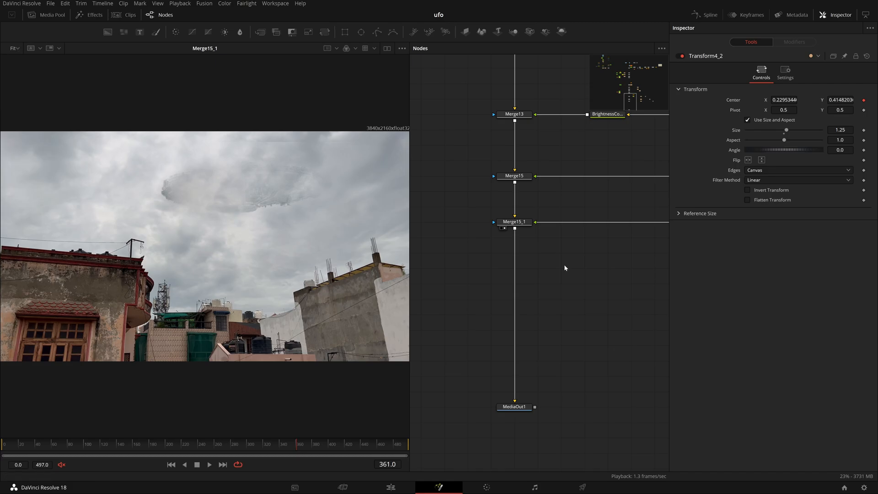
Switch to the Color page, hide the gallery, and disable all eight grading nodes
click(486, 487)
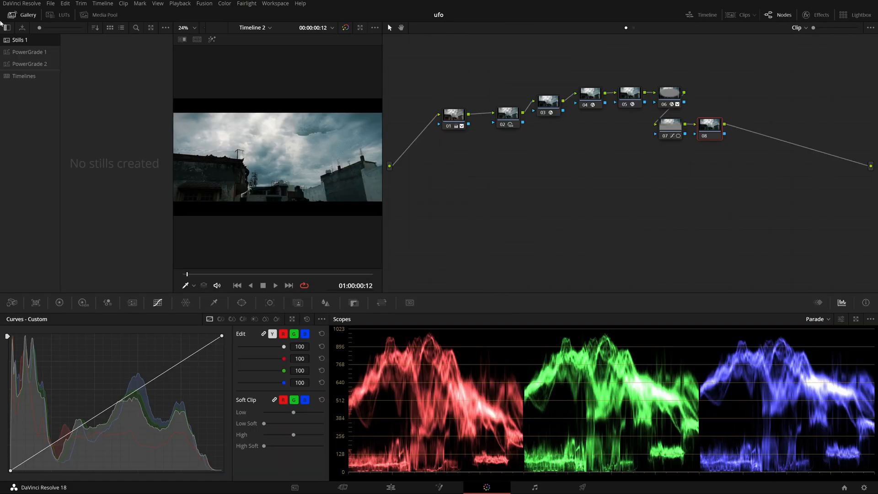
click(18, 15)
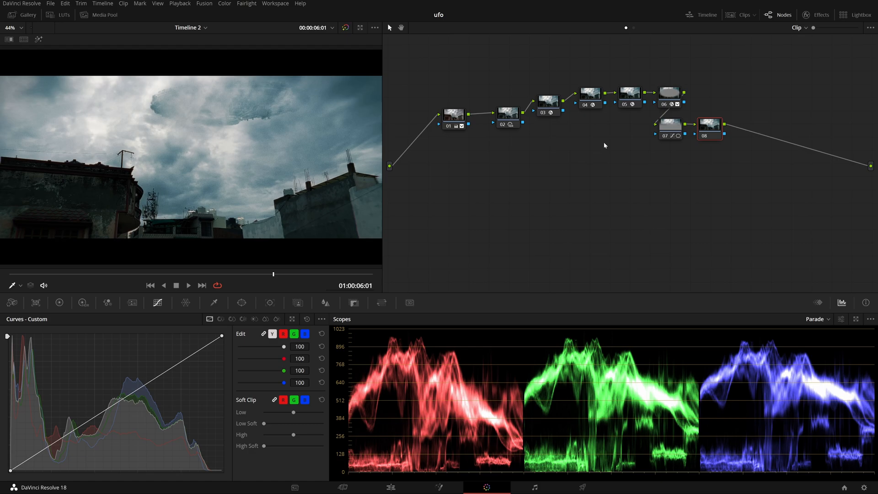
drag(429, 67, 769, 247)
key(ctrl+a)
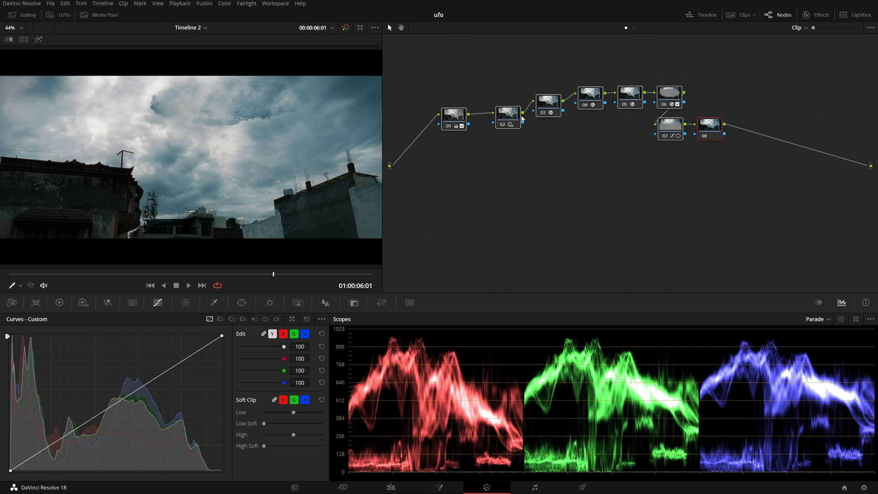
click(555, 130)
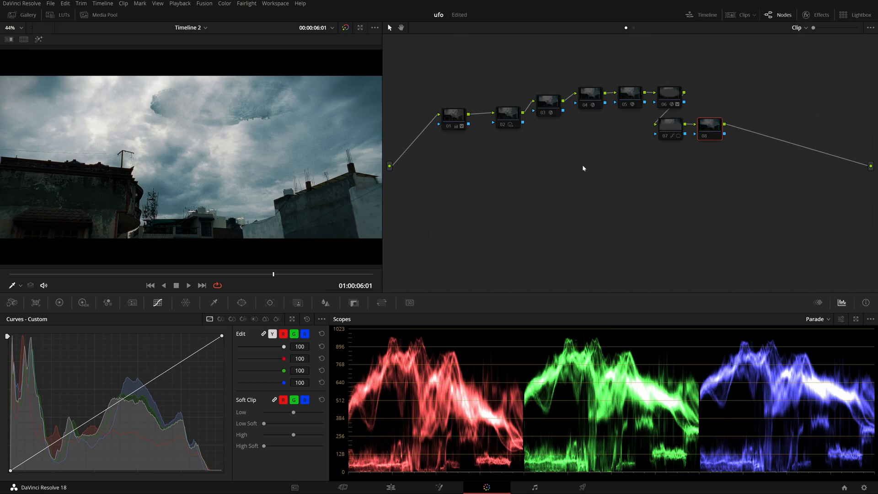
key(alt+d)
click(591, 217)
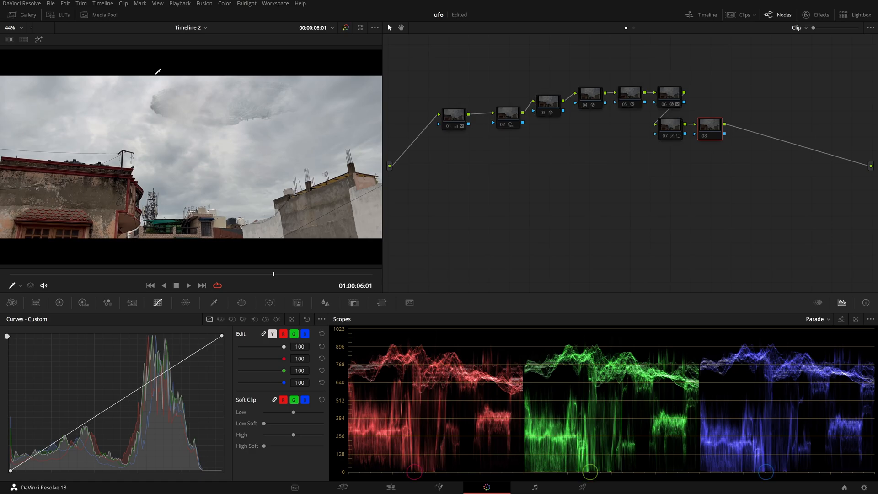
Reset the timeline's output blanking, then set it to 2.40
click(103, 3)
mouse_move(180, 340)
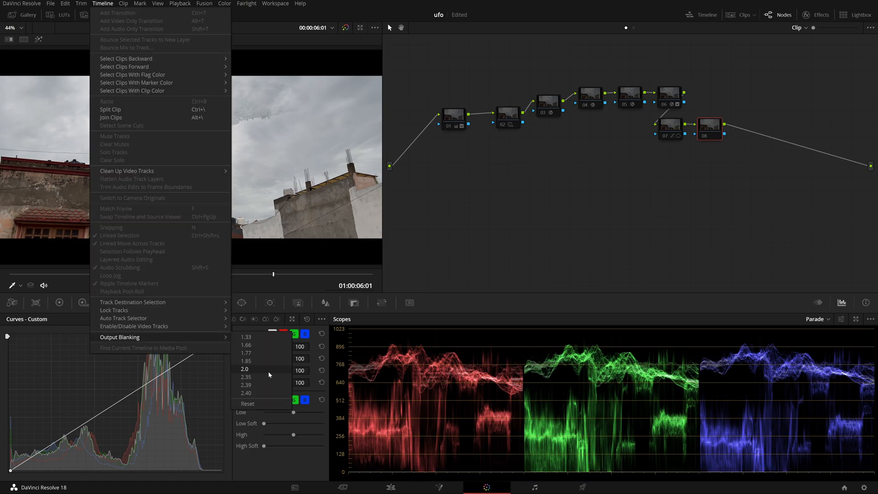
click(262, 406)
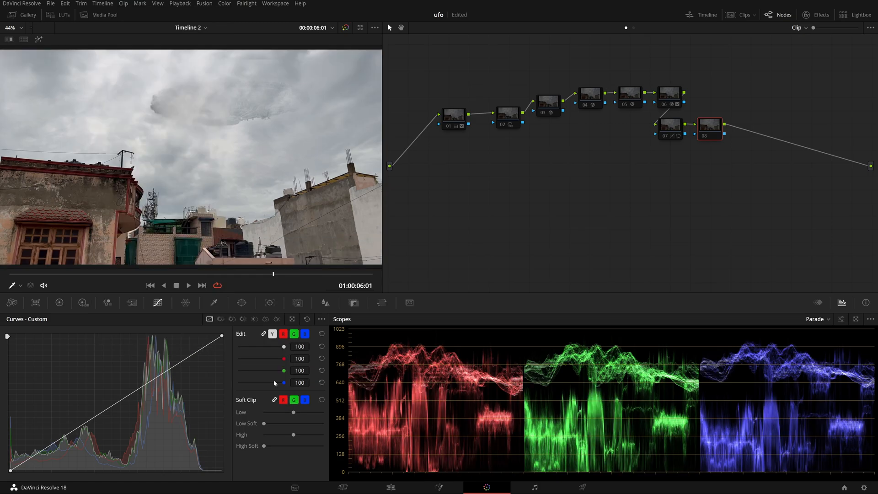
click(101, 4)
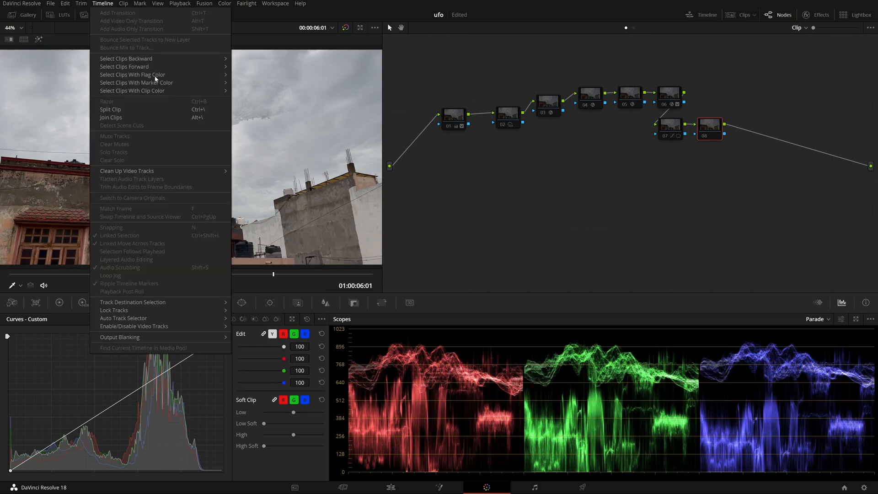
mouse_move(189, 338)
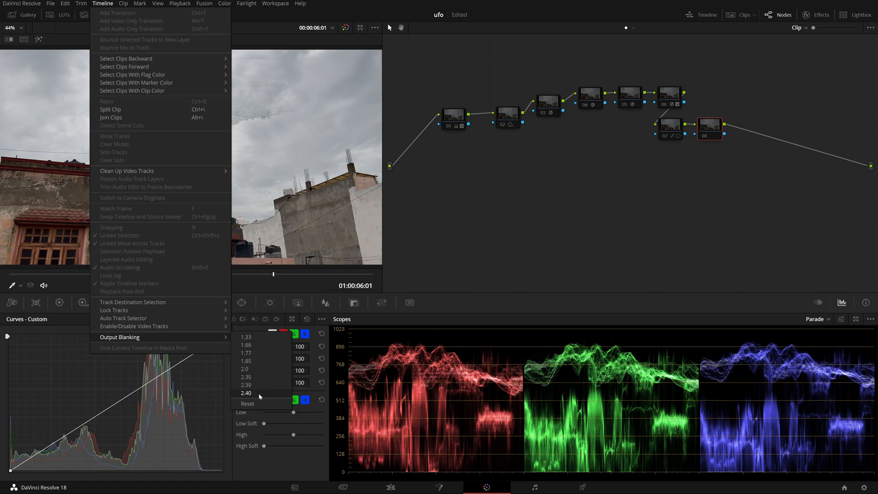
click(259, 393)
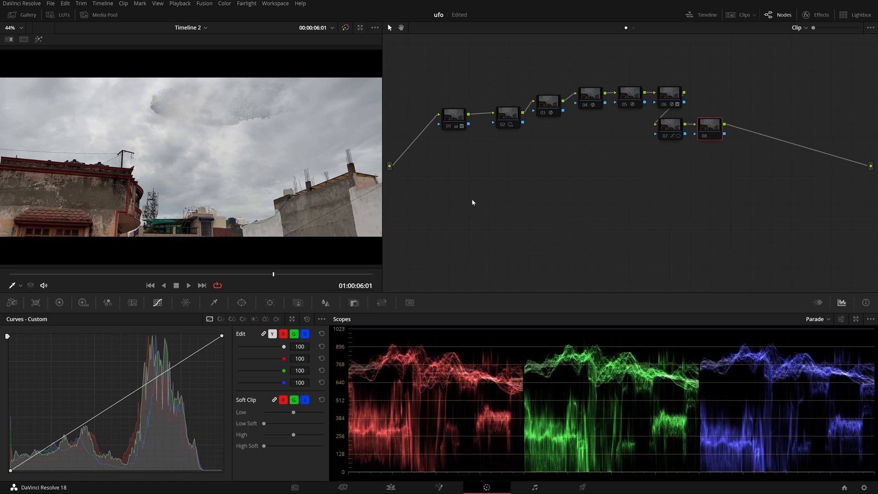
Examine node 01's custom curve, primaries and HDR wheels from the dark to the specular zones, and enable the node
click(464, 121)
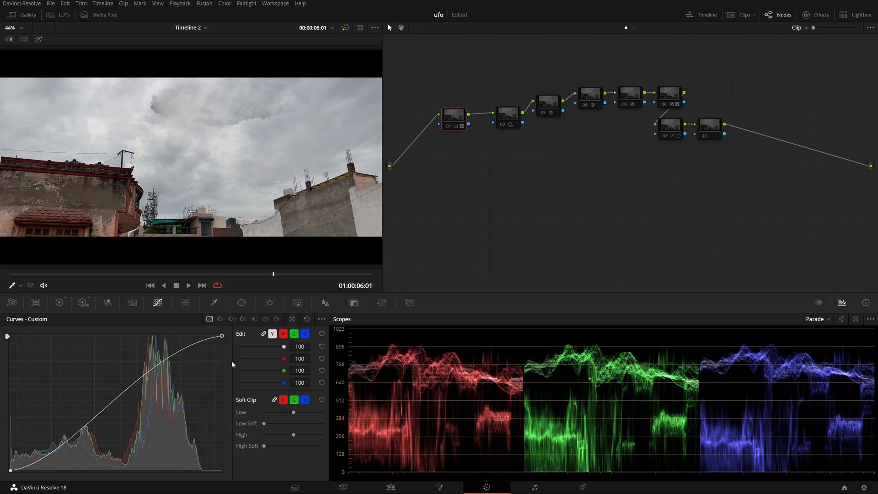
click(60, 303)
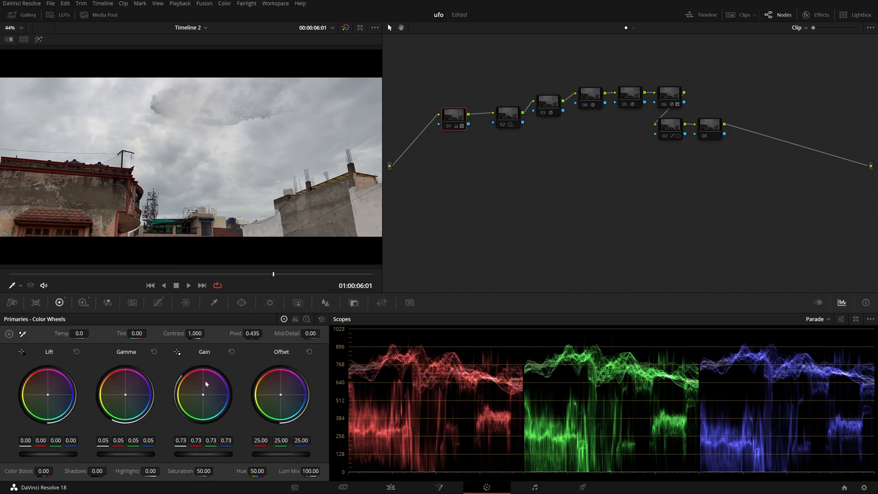
click(83, 302)
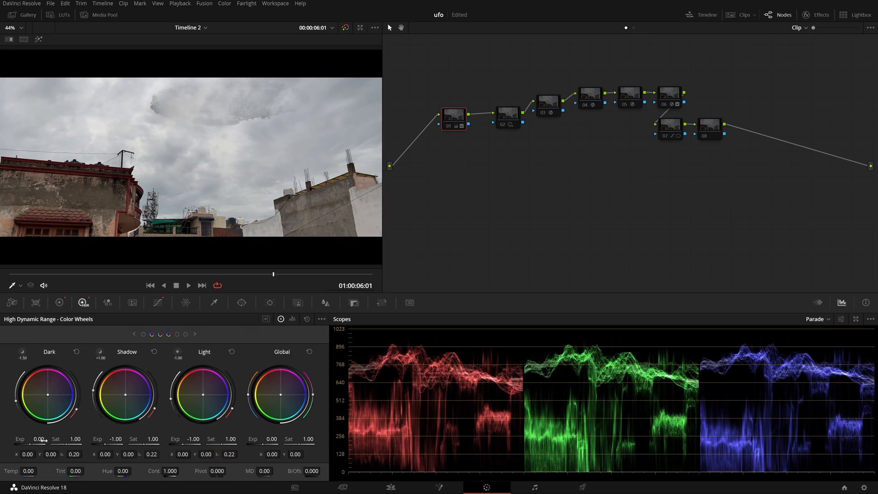
click(143, 334)
click(185, 335)
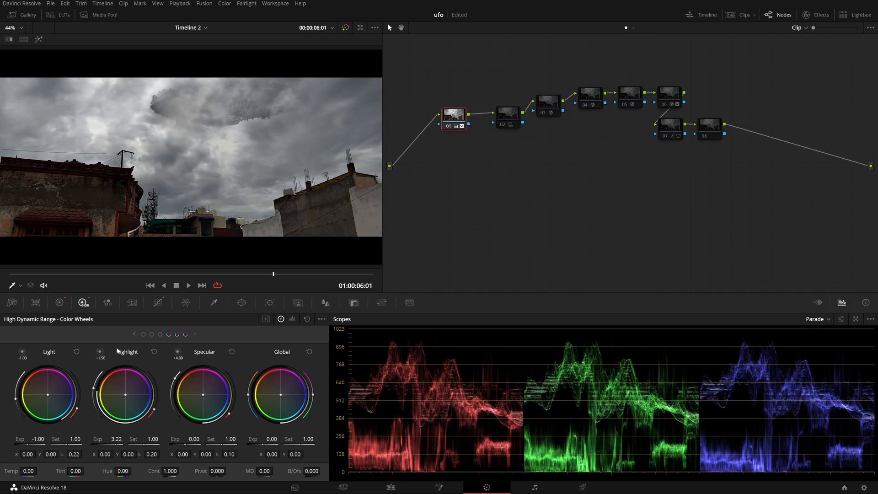
key(ctrl+s)
Preview the Light and Highlight zone ranges of node 01's HDR wheels in the viewer
click(22, 354)
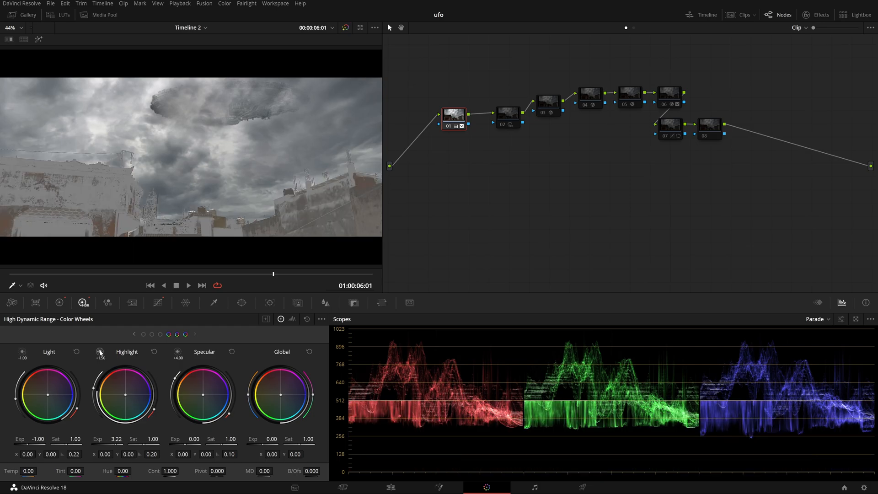
click(100, 352)
click(100, 353)
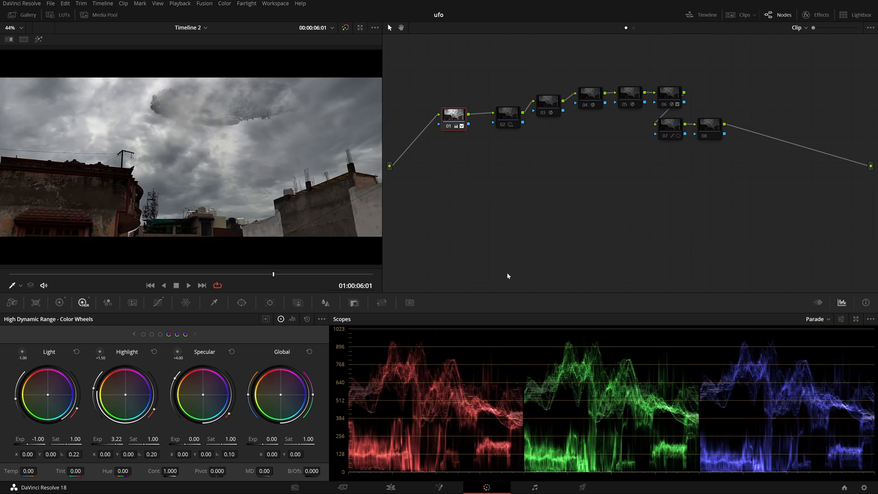
Enable node 02 and examine its HDR wheels from the Black zone to the Specular zone
drag(507, 276, 478, 287)
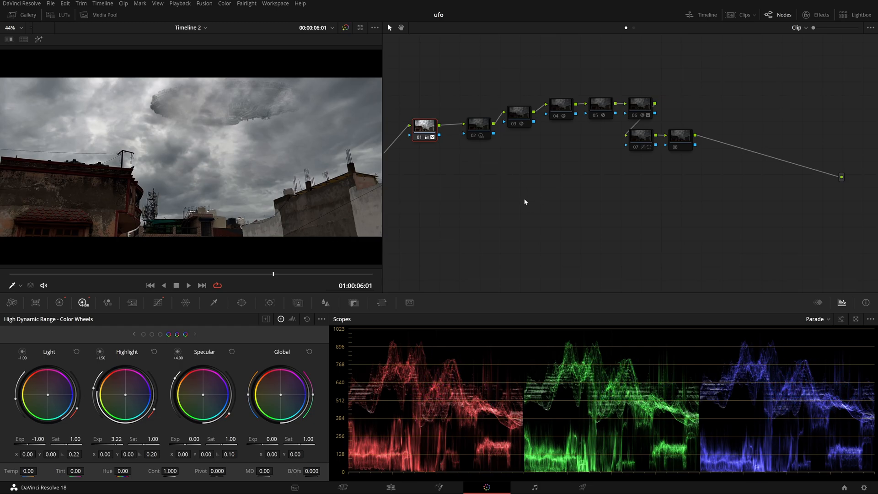
drag(524, 199, 532, 219)
click(493, 150)
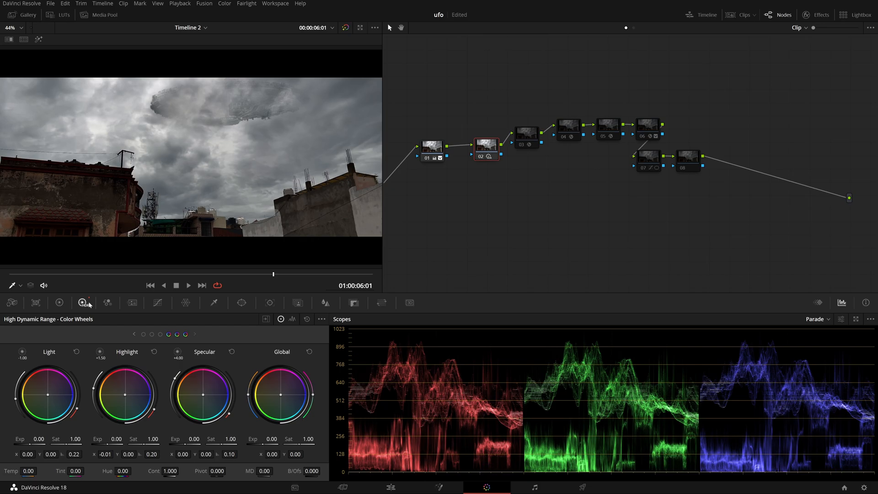
click(144, 334)
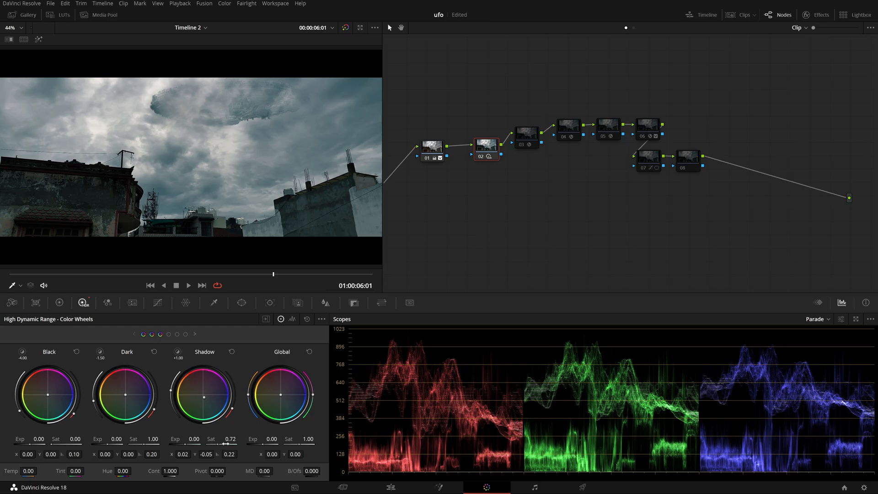
click(182, 336)
Enable node 03 and examine its Glow effect settings, including Composite Type and Global Blend
click(515, 145)
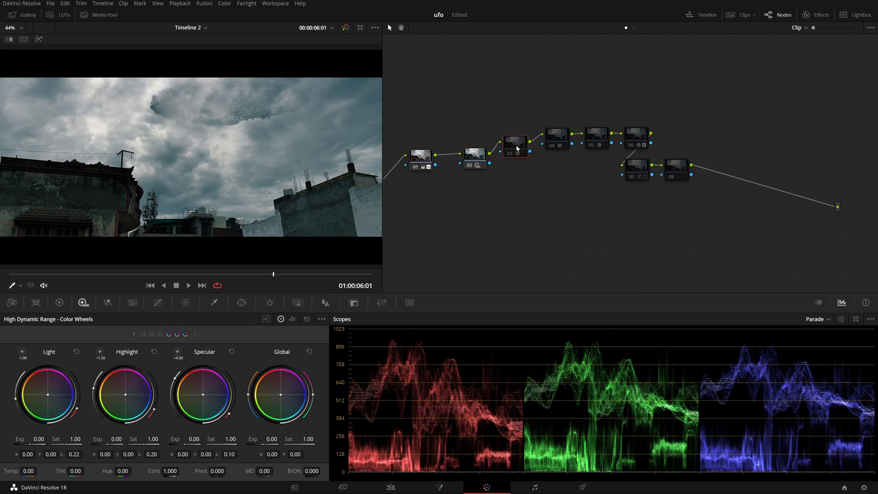
click(817, 17)
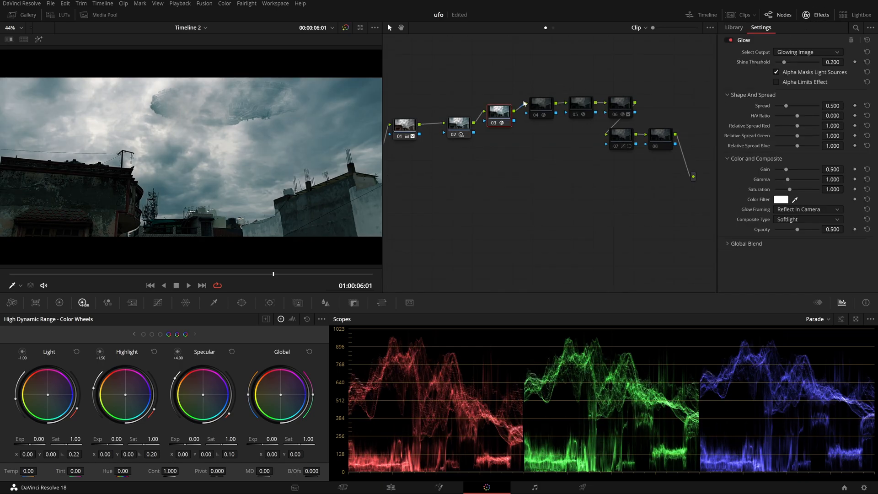
click(817, 219)
click(754, 289)
click(747, 243)
Enable node 04 and compare the image with its Halation effect off and on
click(547, 102)
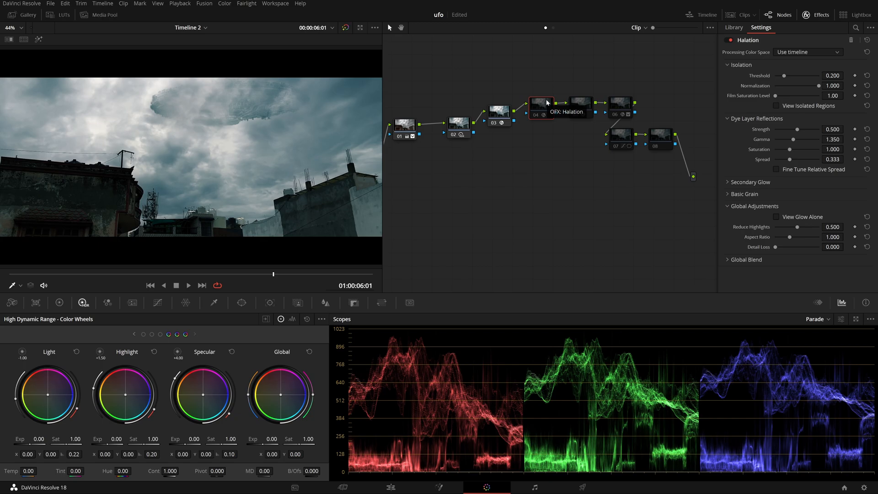
key(ctrl+d)
drag(577, 243, 521, 259)
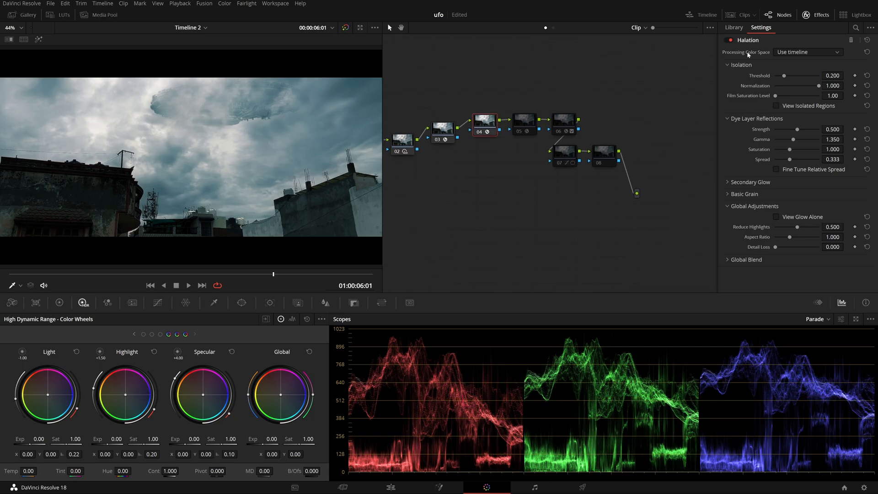
click(731, 40)
click(731, 40)
Enable node 05 and inspect its Film Grain effect up close around the bird on the rooftop
click(514, 139)
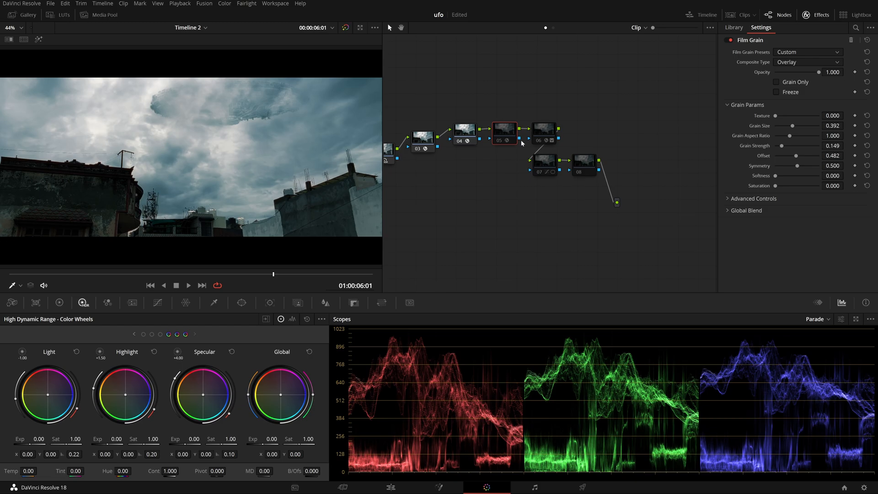
key(ctrl+d)
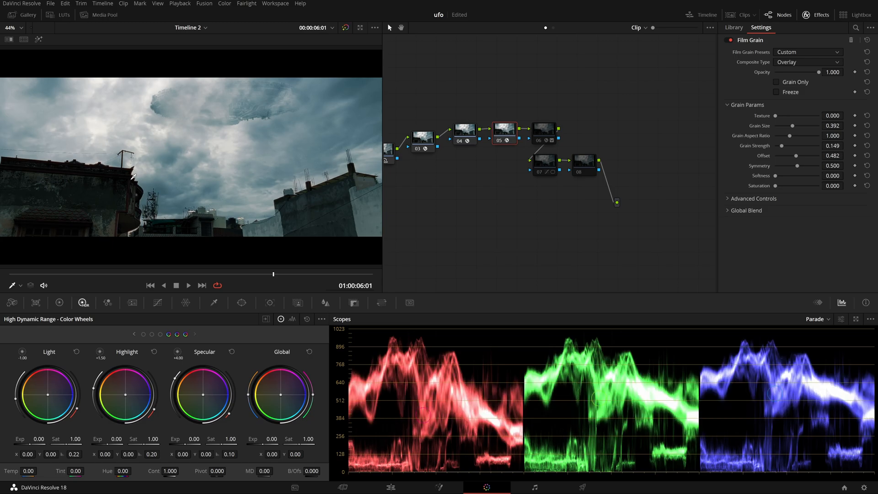
scroll(286, 148, up, 8)
drag(285, 148, 379, 132)
scroll(320, 141, up, 7)
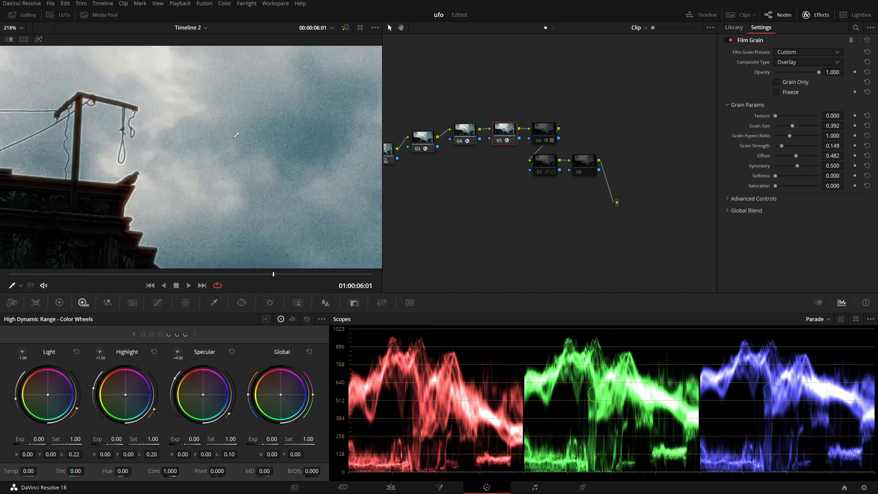
drag(338, 160, 458, 133)
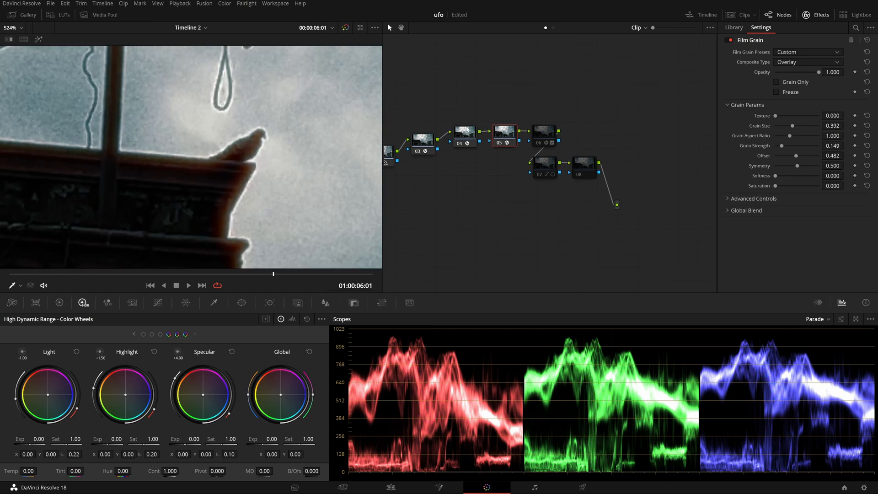
Compare node 04's Halation off and on at the edges of the bird, roof and hanging rope
click(466, 130)
click(730, 39)
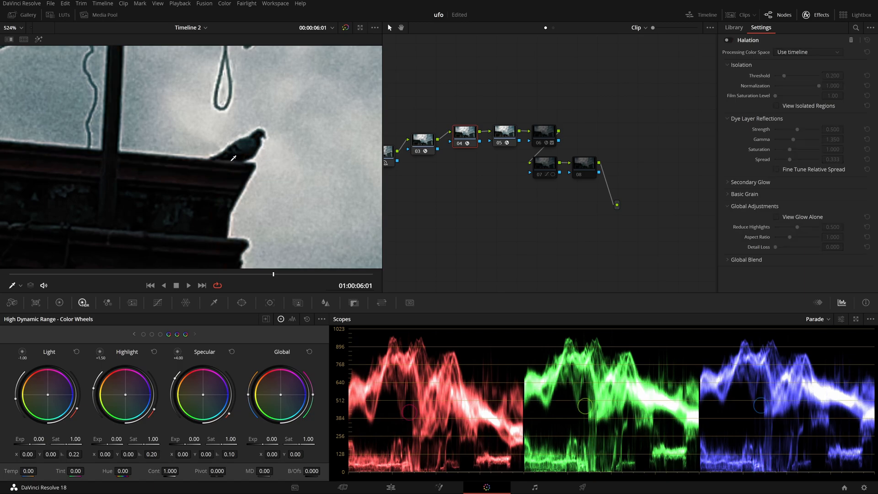
click(730, 40)
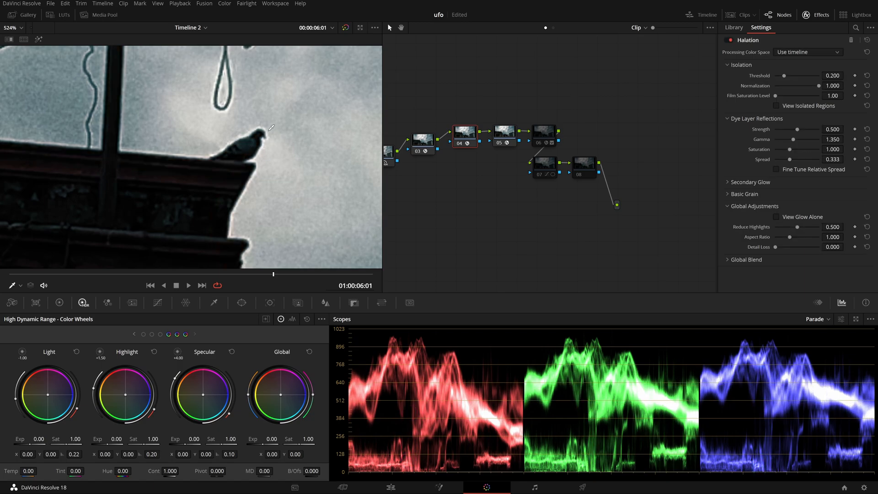
drag(245, 145, 197, 163)
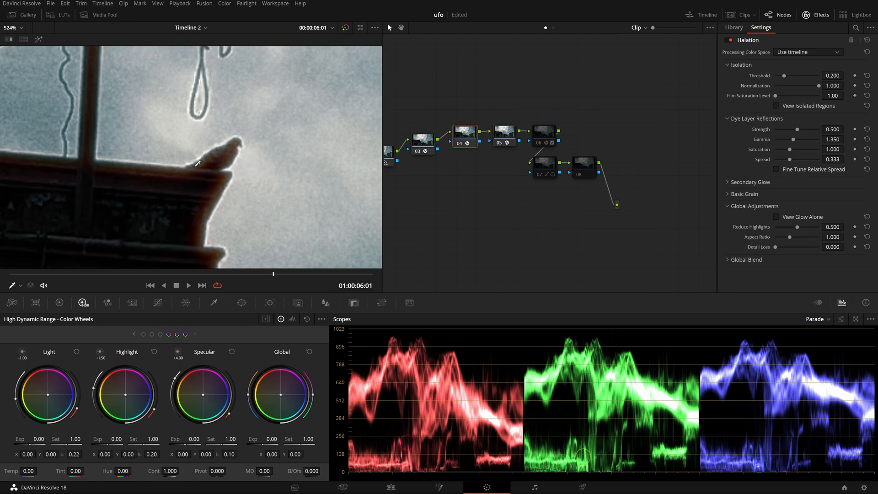
drag(225, 128, 125, 238)
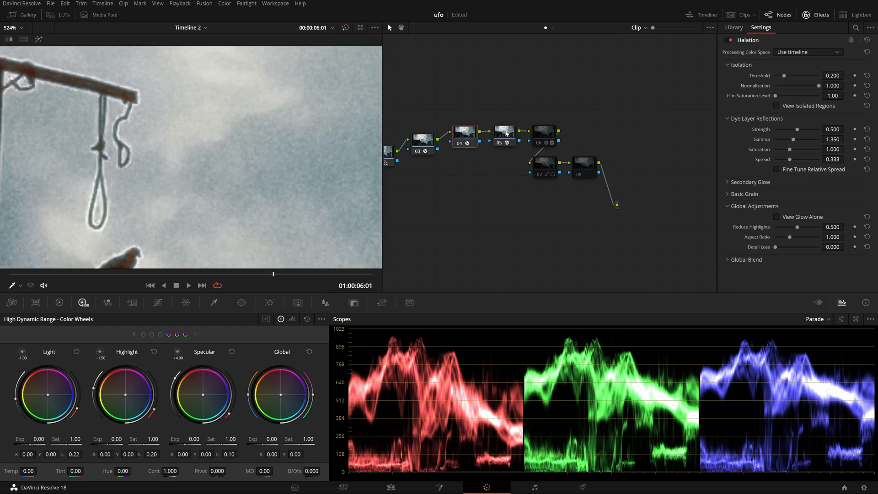
Compare node 05's Film Grain off and on, examine the sky texture beside the bird up close, and return to the full frame
click(506, 133)
click(729, 40)
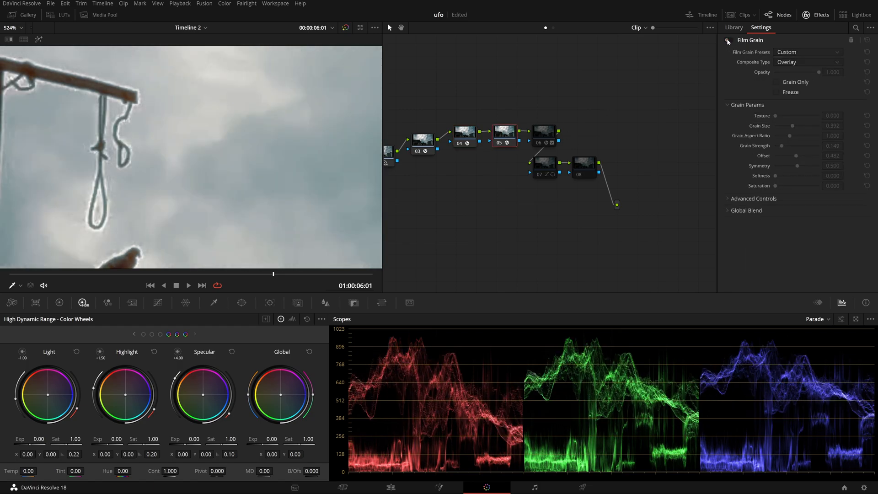
click(728, 40)
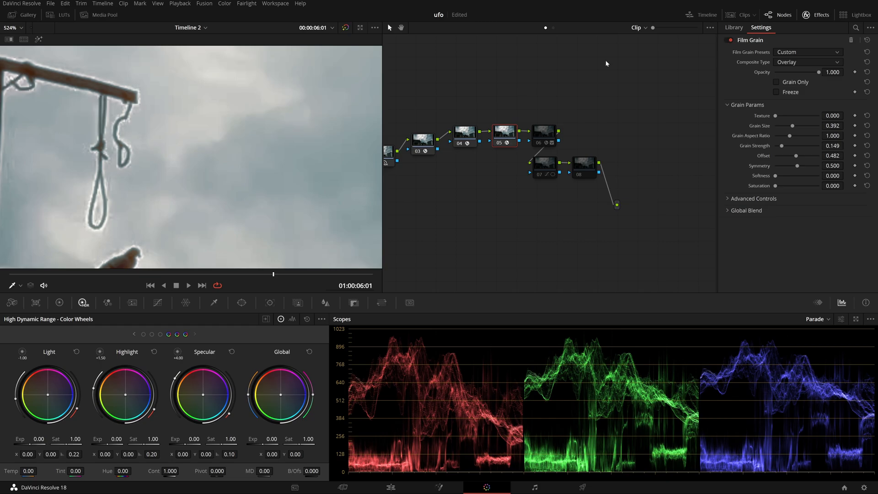
scroll(167, 195, up, 5)
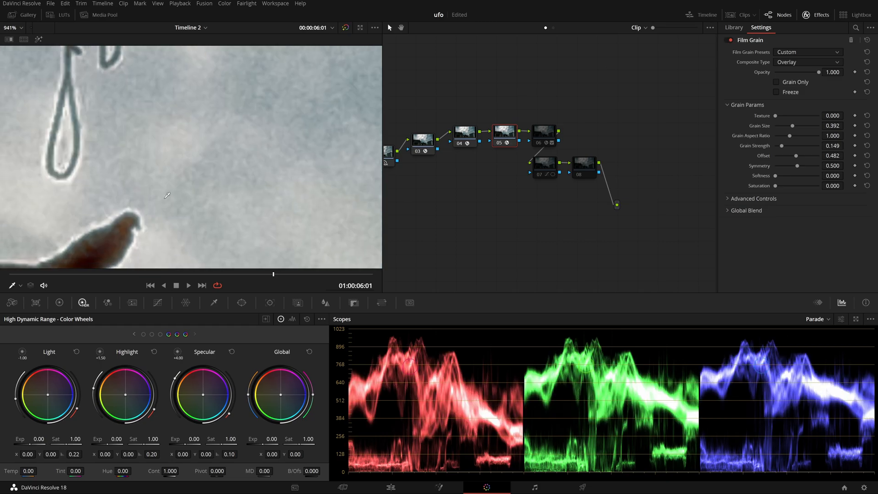
scroll(167, 195, up, 7)
drag(167, 195, 230, 162)
scroll(229, 162, down, 3)
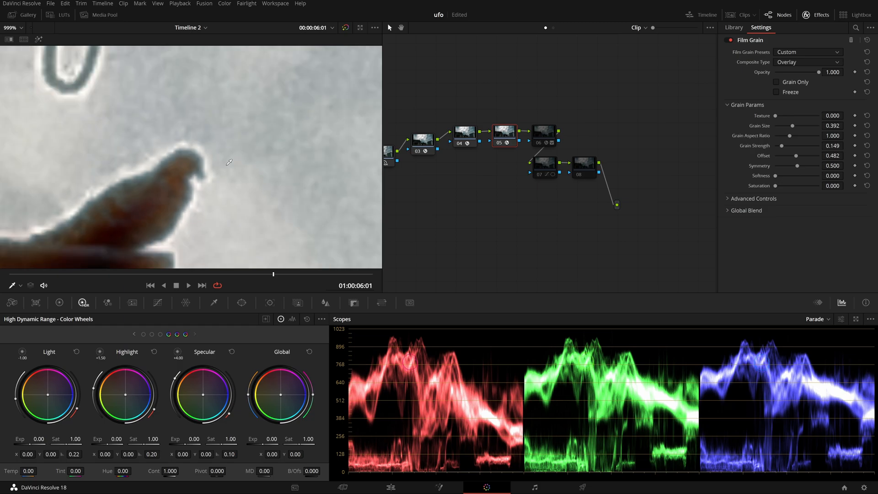
scroll(229, 162, down, 4)
key(shift+z)
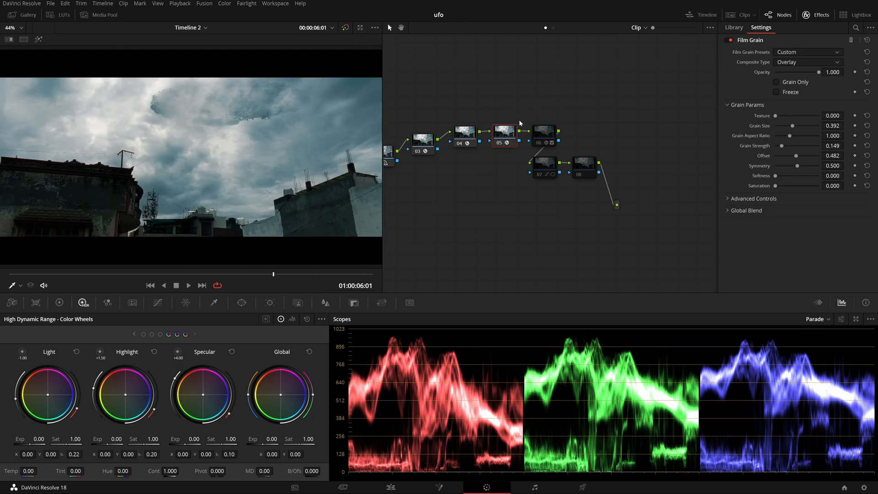
Enable node 06 and inspect its Prism Blur color aberration along the frame edge by the grey building
click(542, 133)
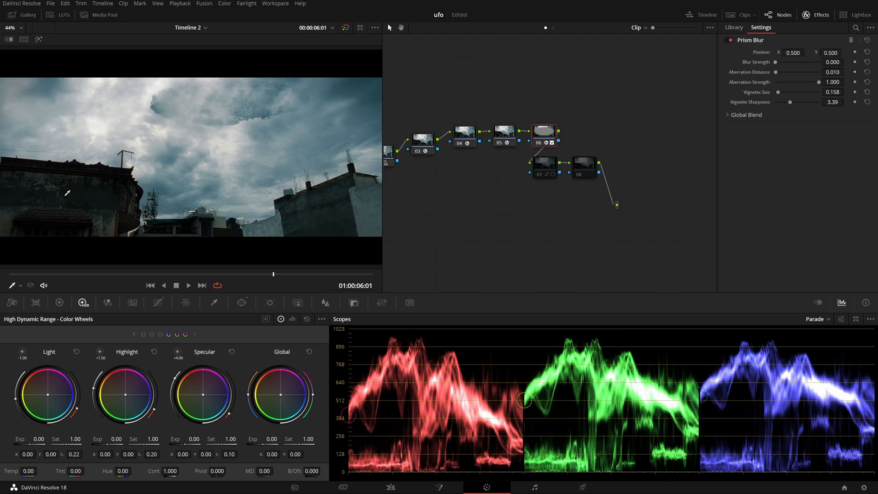
scroll(259, 205, up, 4)
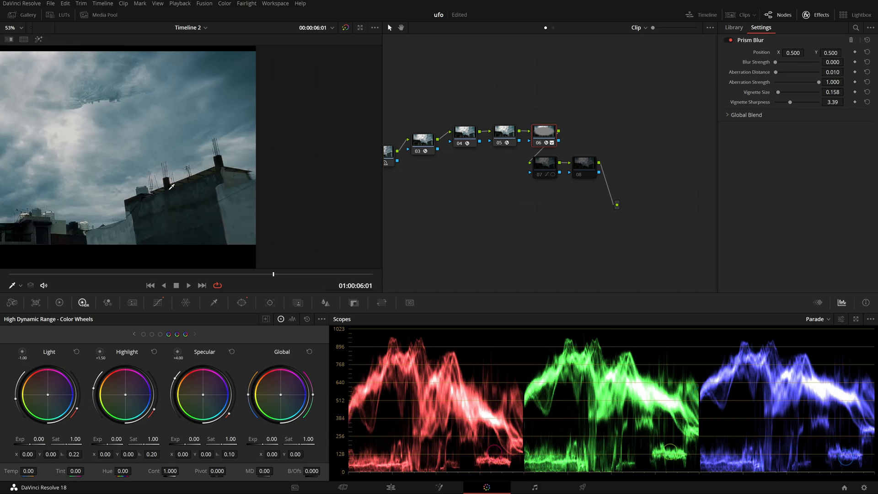
scroll(259, 204, up, 6)
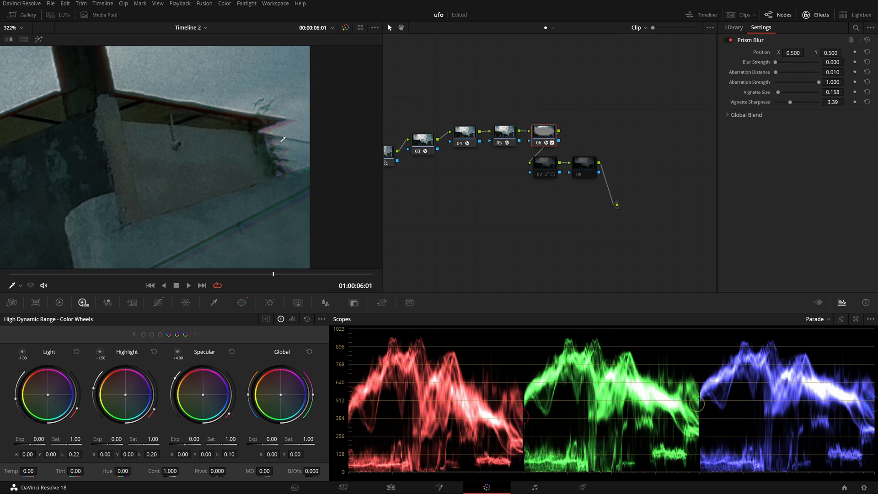
key(shift+z)
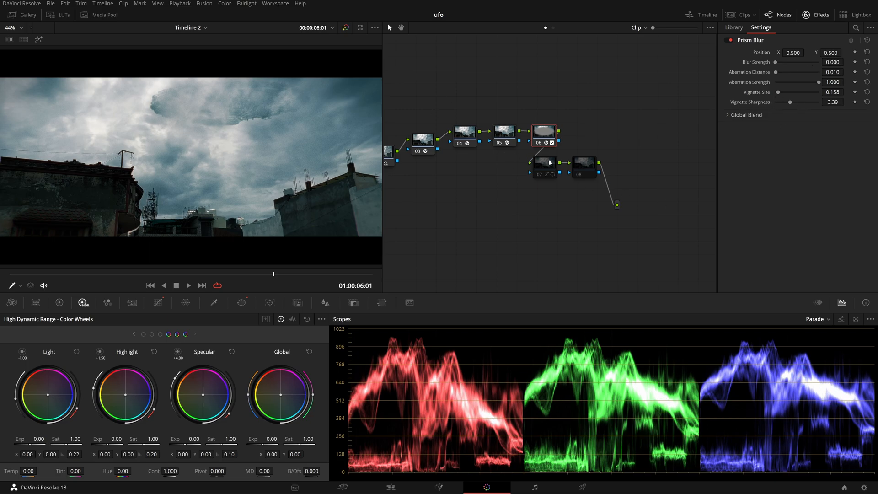
Inspect node 06's elliptical window and custom curves, editing only the luminance channel by unlinking it from the color channels
click(246, 304)
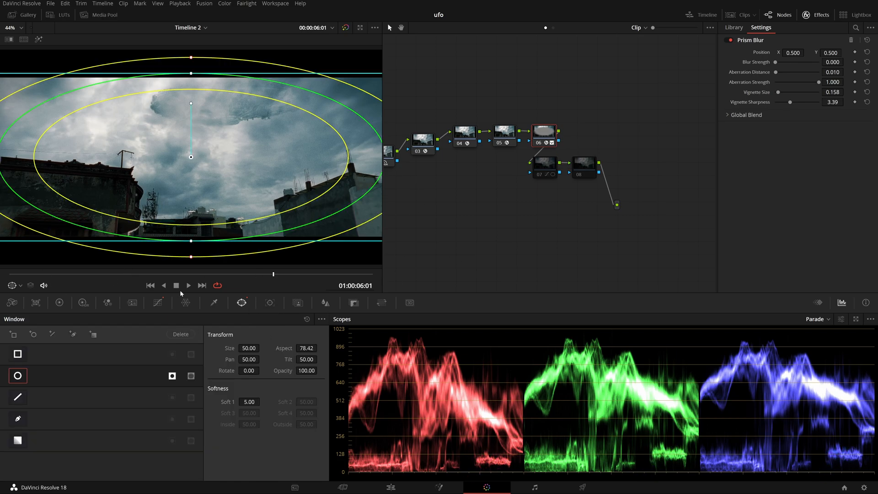
click(158, 303)
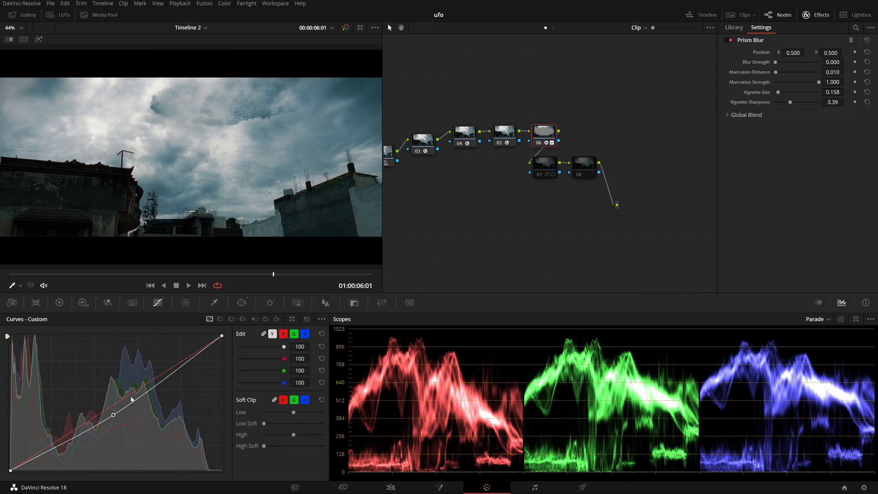
click(273, 334)
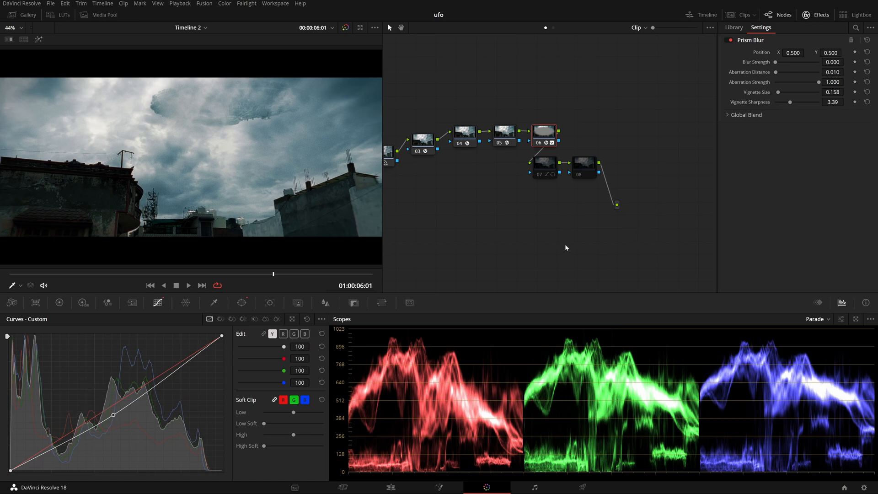
Inspect node 07's gradient window and custom curve, and enable nodes 07 and 08
drag(441, 220, 433, 221)
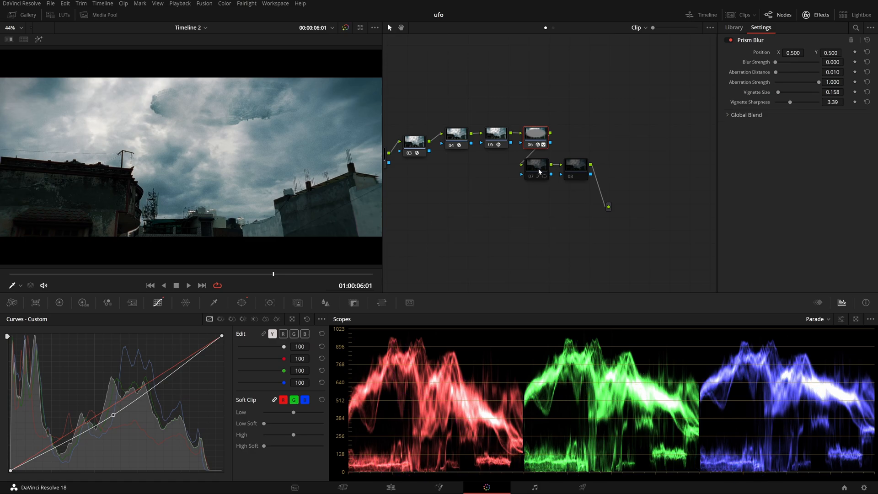
click(539, 171)
click(241, 303)
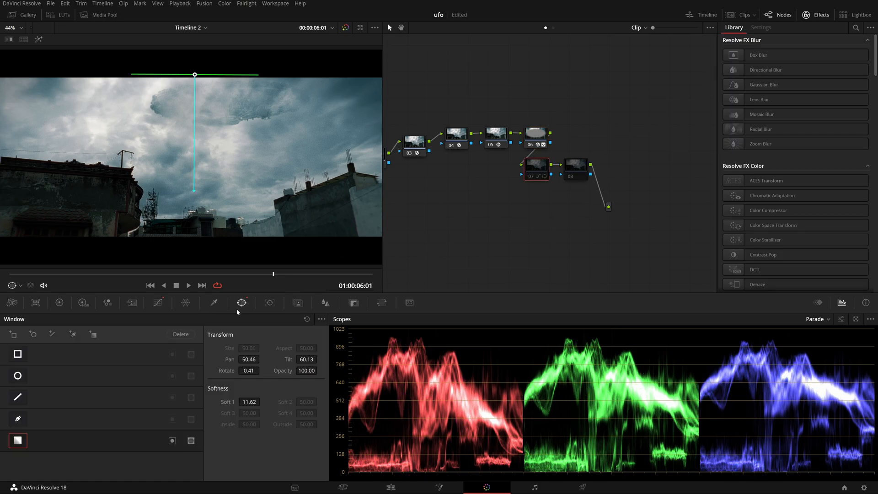
click(158, 302)
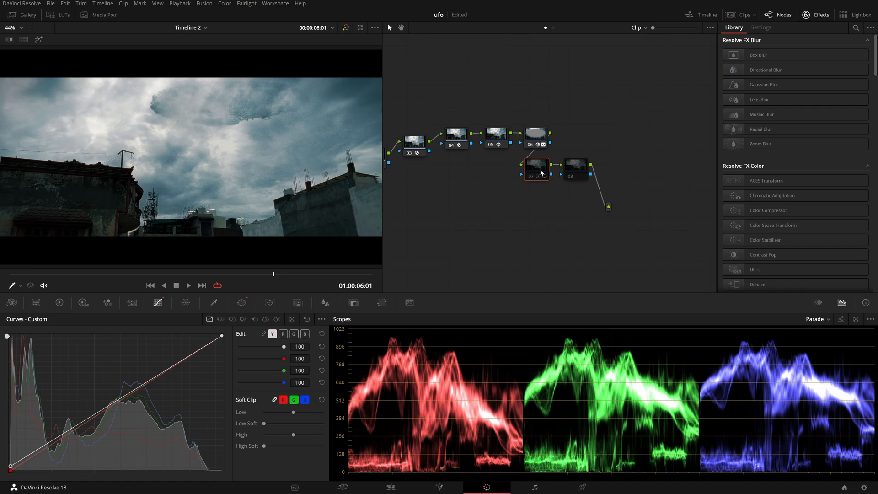
key(ctrl+d)
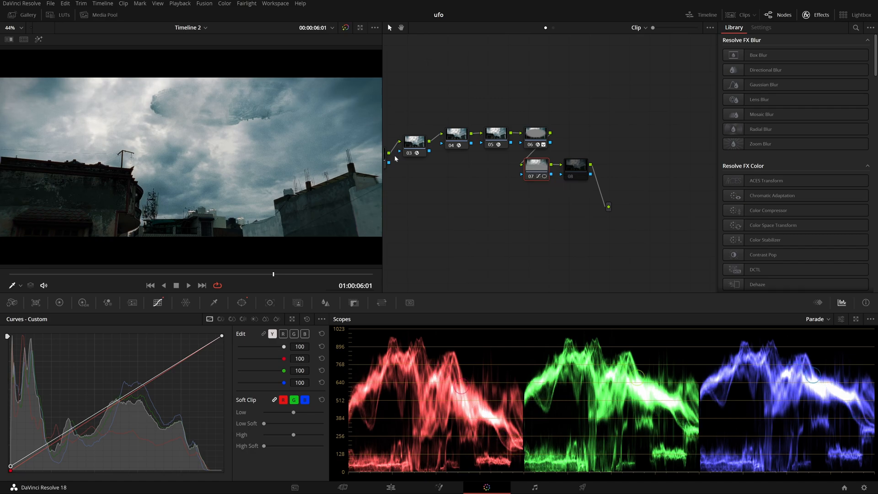
click(544, 179)
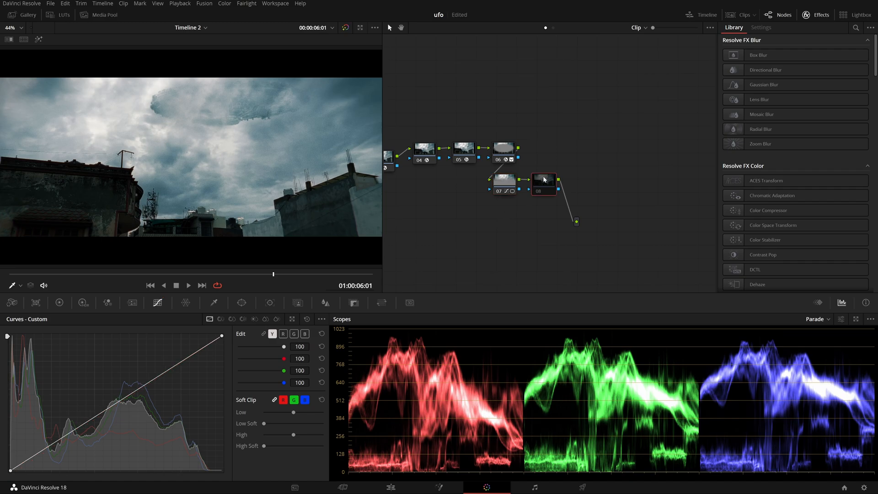
key(ctrl+d)
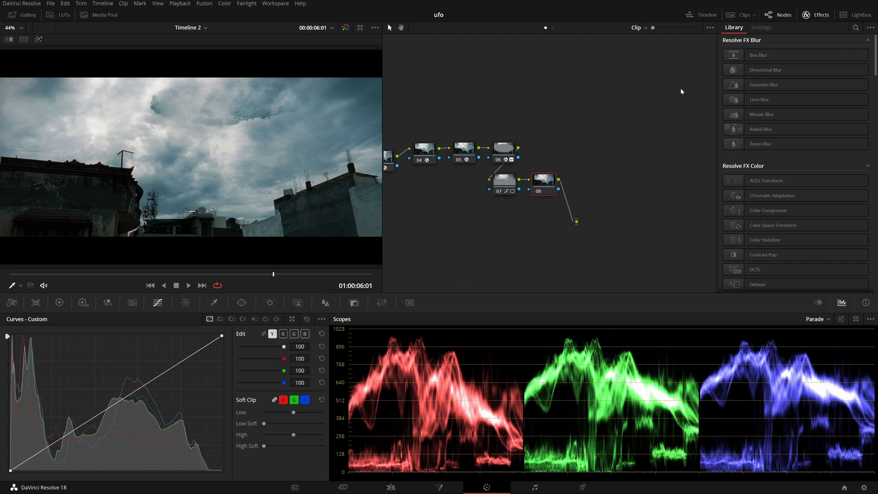
Clean up the node graph and hide the effects library to give the graph more room
right_click(590, 101)
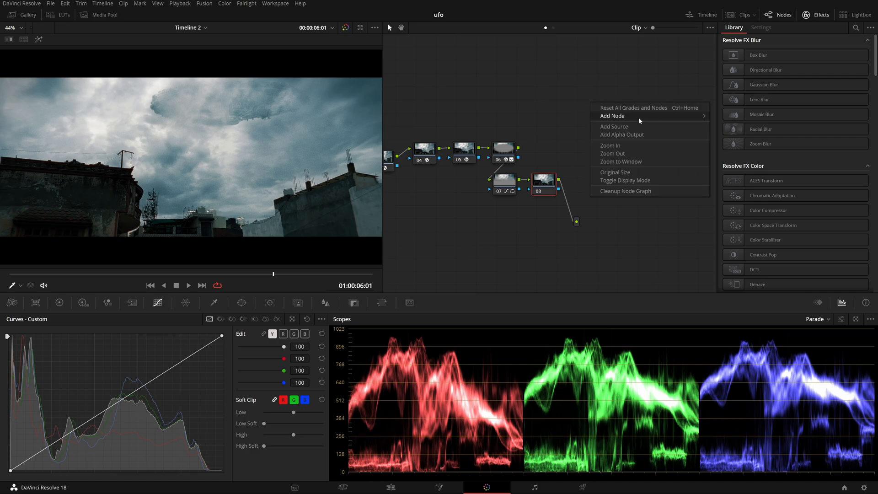
click(638, 190)
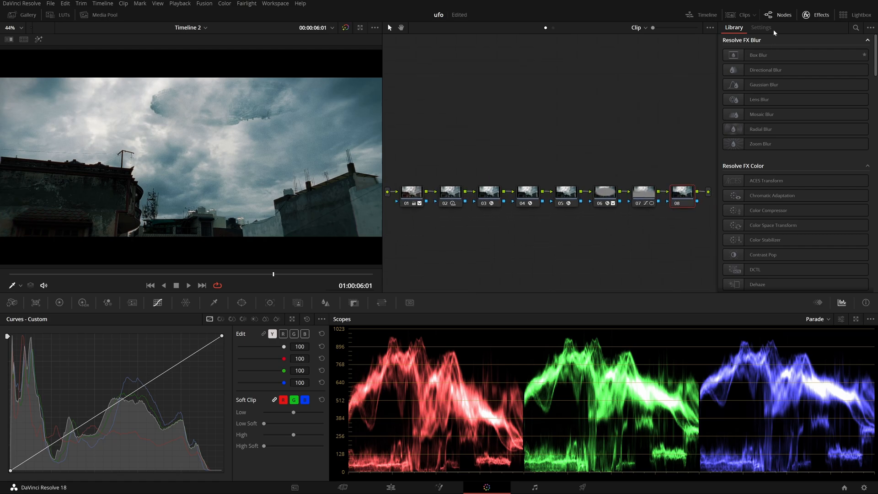
click(809, 18)
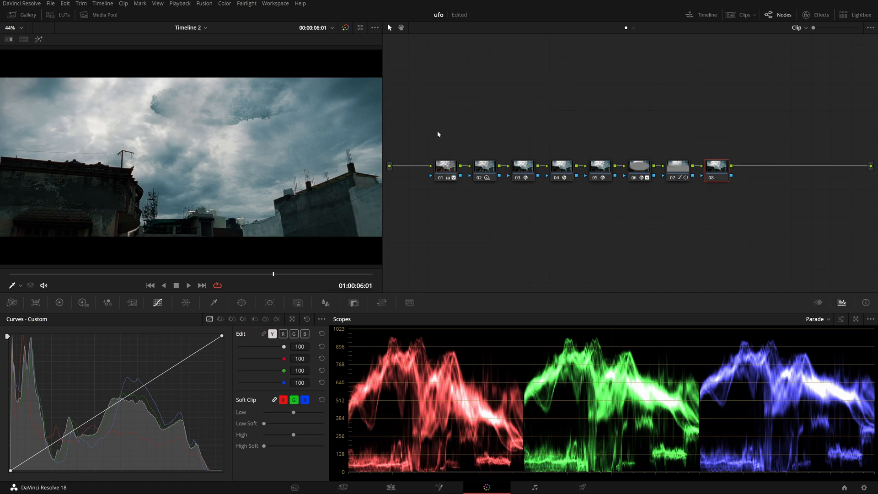
Switch to the Fusion page and look through the composition's merge chain from Merge5 down to MediaOut1
click(447, 488)
drag(552, 249, 557, 369)
drag(541, 145, 597, 276)
drag(441, 130, 561, 291)
drag(543, 160, 559, 230)
mouse_move(583, 200)
mouse_down()
mouse_move(602, 320)
mouse_move(598, 207)
mouse_up()
drag(538, 150, 615, 207)
drag(616, 72, 625, 92)
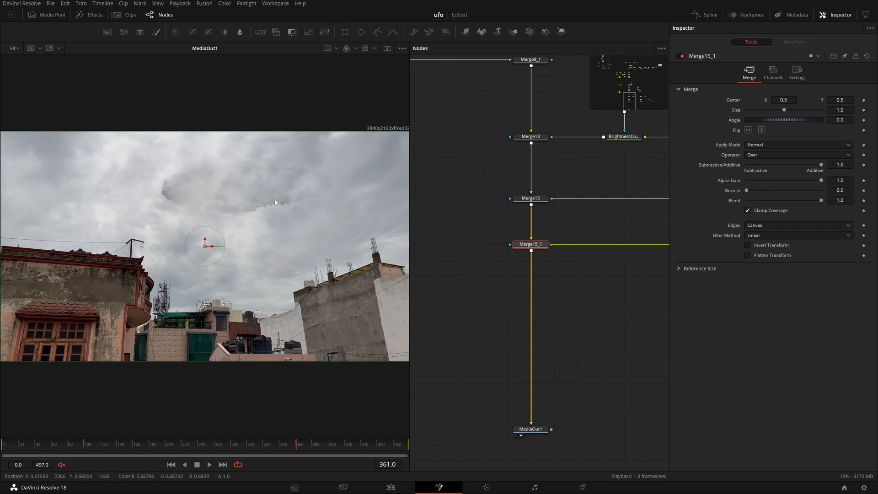
scroll(550, 309, up, 5)
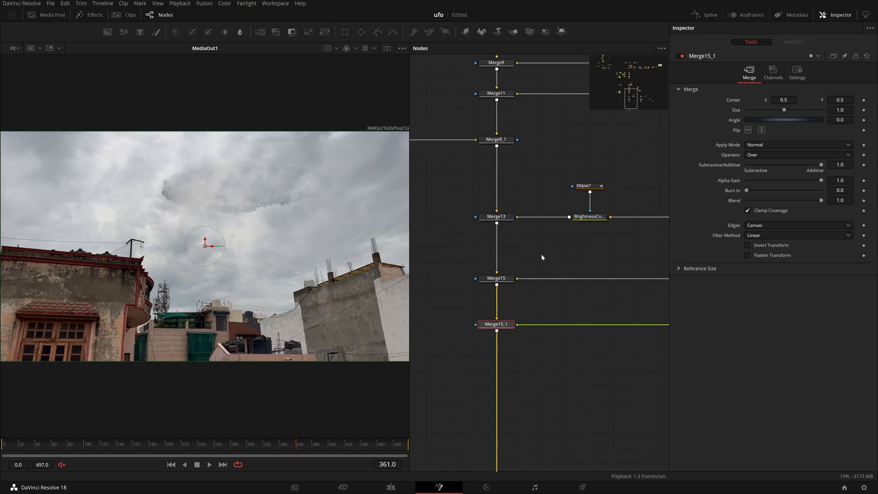
scroll(539, 295, up, 10)
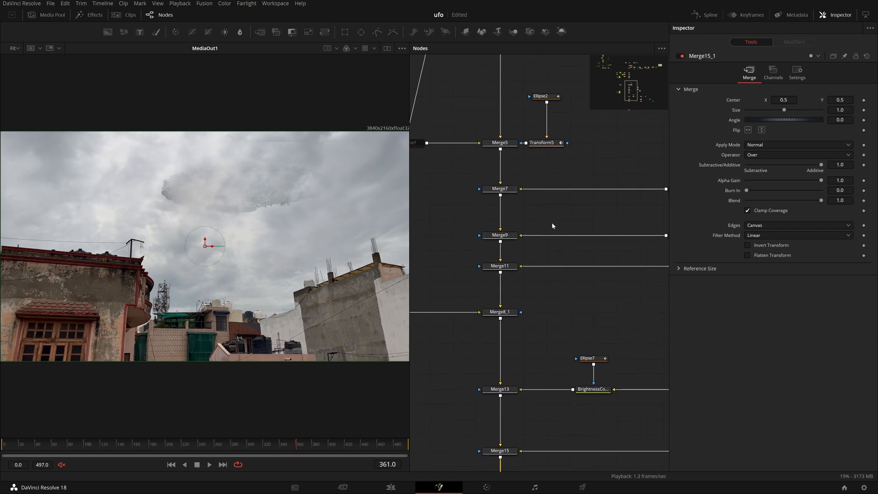
drag(556, 286, 558, 298)
drag(580, 240, 570, 128)
drag(539, 294, 611, 196)
scroll(584, 403, down, 7)
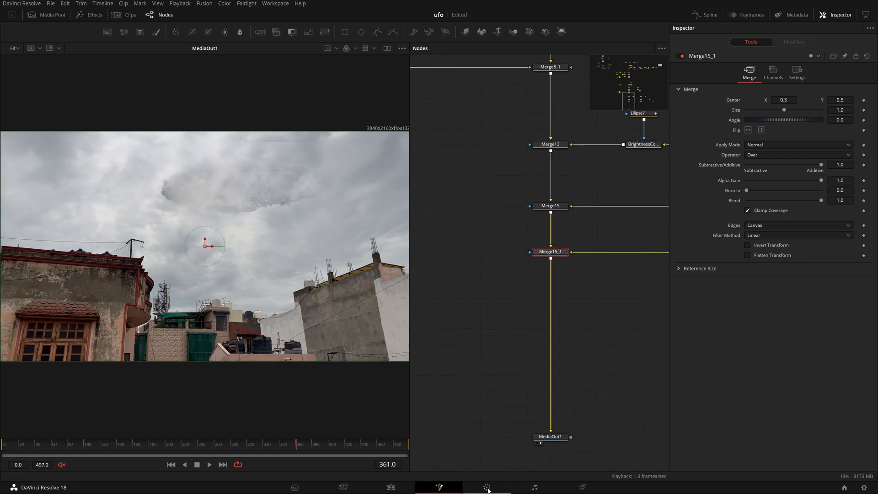
Return to the Color page and look over the complete grading node chain from 01 to 08
click(486, 487)
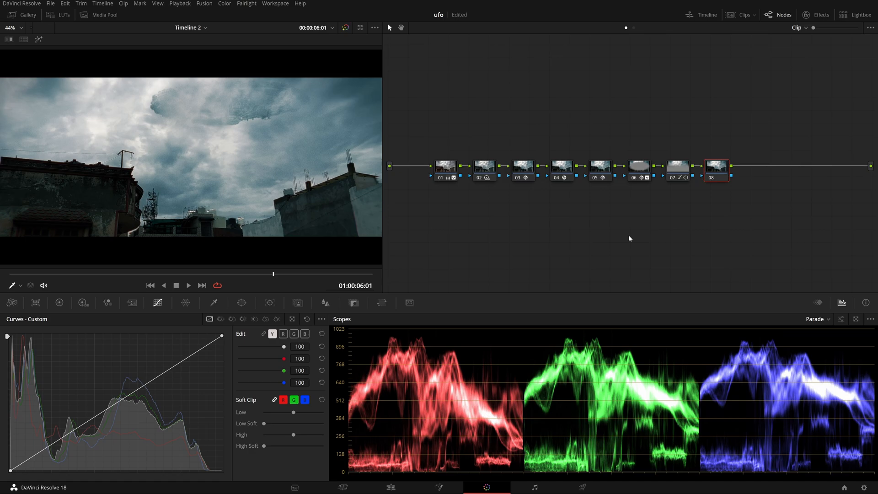
drag(720, 97, 387, 292)
drag(815, 62, 401, 278)
drag(397, 282, 868, 48)
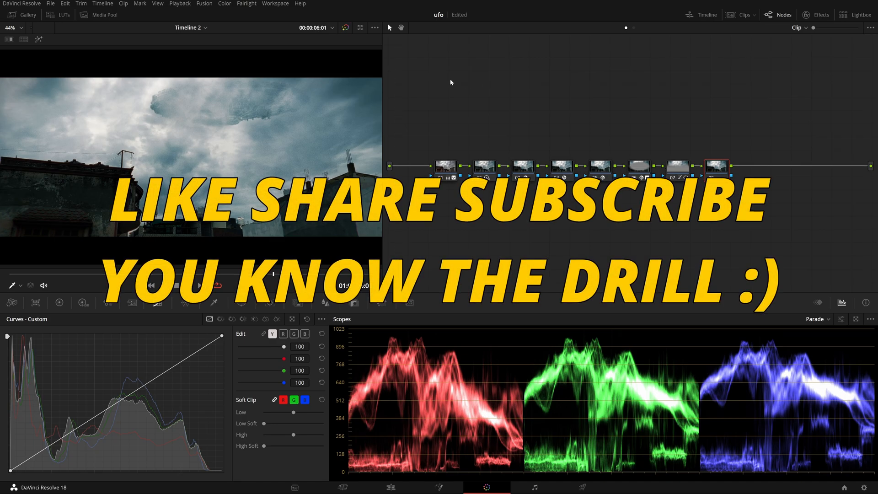